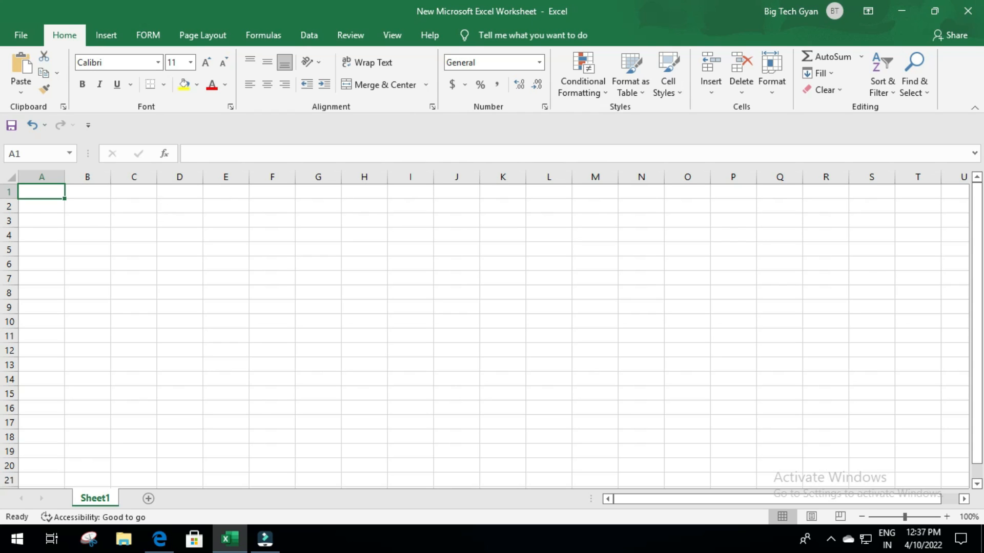
# - Select the block A1:P7 and browse the Insert tab's chart and table commands
pyautogui.moveTo(33, 195); pyautogui.dragTo(943, 462)
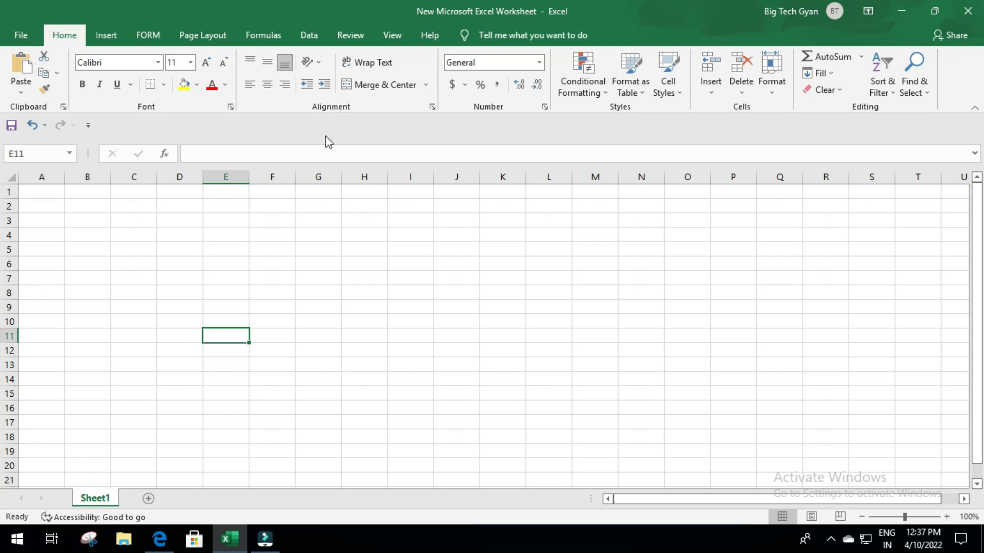
pyautogui.click(104, 36)
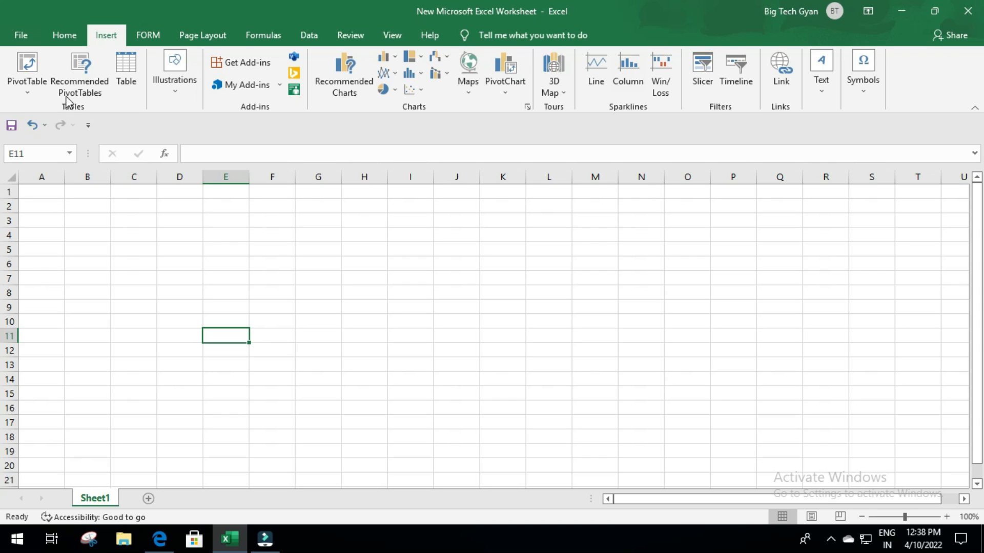
pyautogui.click(60, 35)
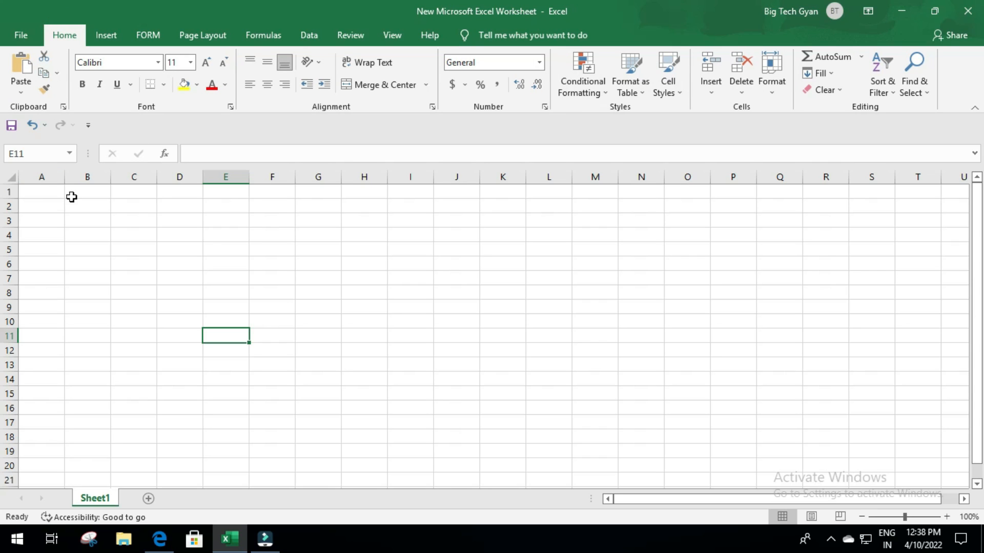
pyautogui.click(36, 193)
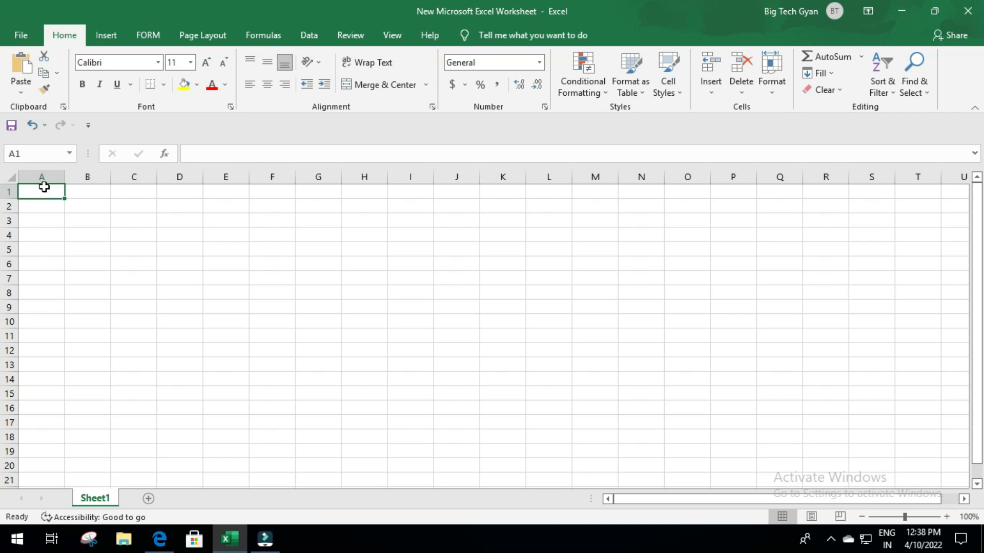
# - Start a SUM formula in B2, then cancel it and return to A1
pyautogui.click(79, 208)
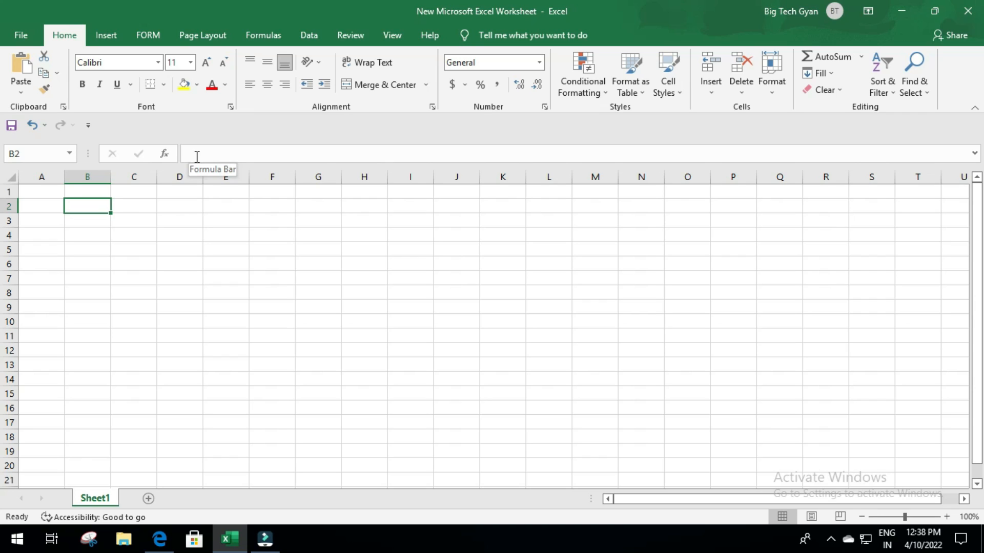
pyautogui.write('=')
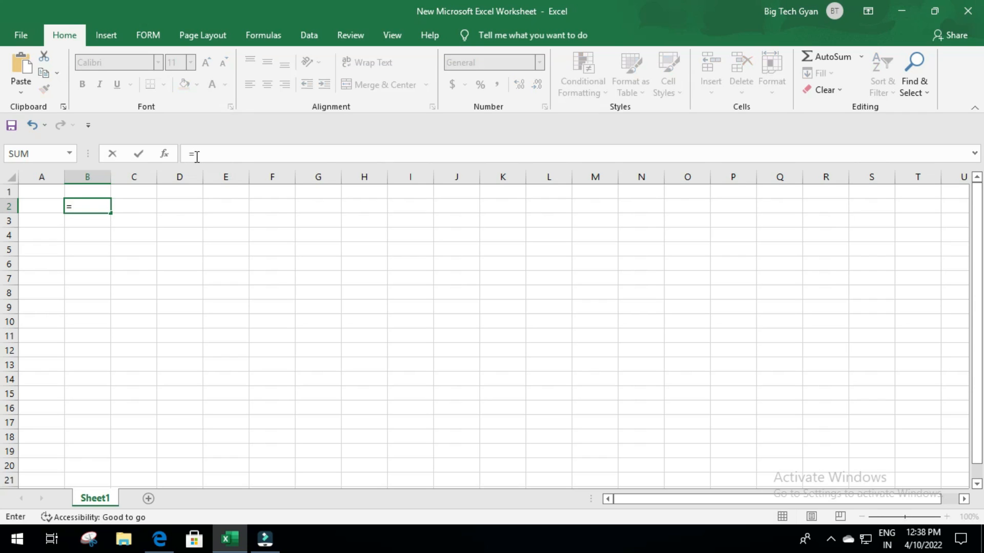
pyautogui.write('sum')
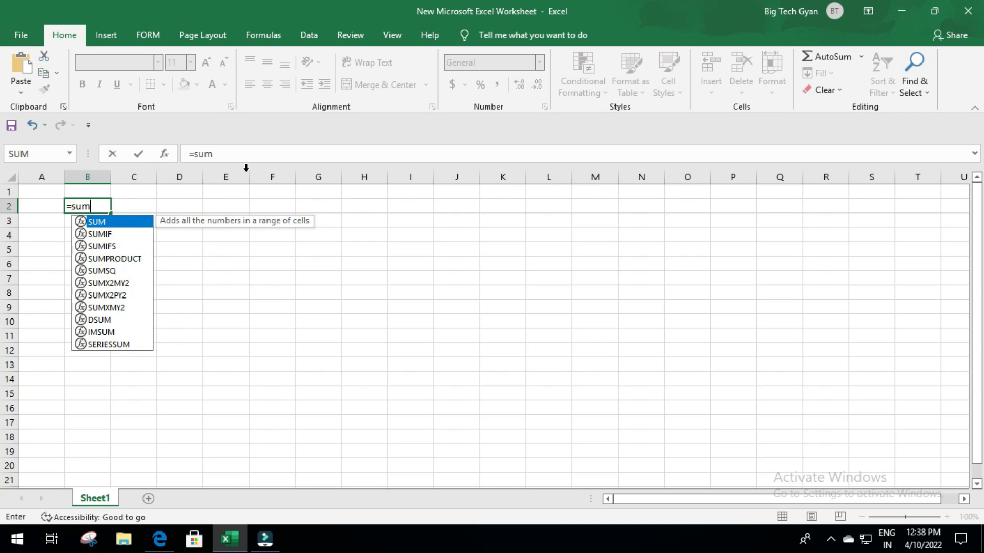
pyautogui.press('Escape')
pyautogui.press('BackSpace')
pyautogui.press('BackSpace')
pyautogui.press('BackSpace')
pyautogui.press('BackSpace')
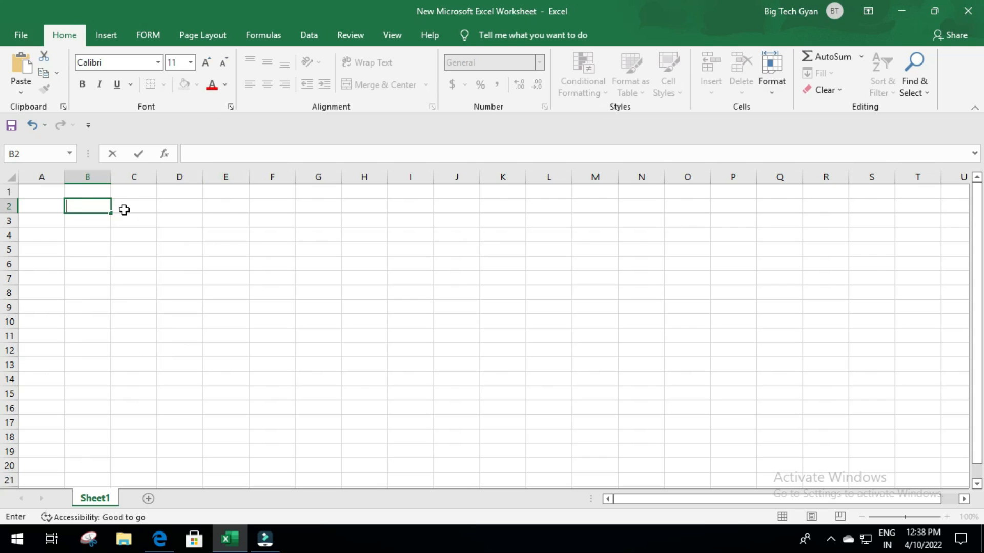
pyautogui.click(39, 193)
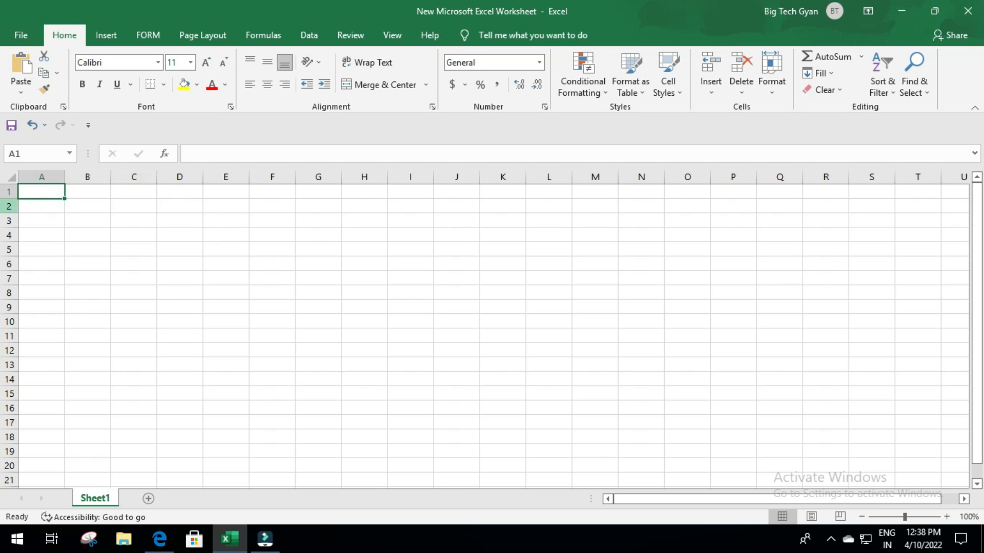
# - Try moving column A onto column B, undo it, and select columns A to C
pyautogui.click(41, 177)
pyautogui.moveTo(66, 177); pyautogui.dragTo(112, 178)
pyautogui.hotkey('ctrl', 'z')
pyautogui.click(104, 177)
pyautogui.hotkey('ctrl', 'z')
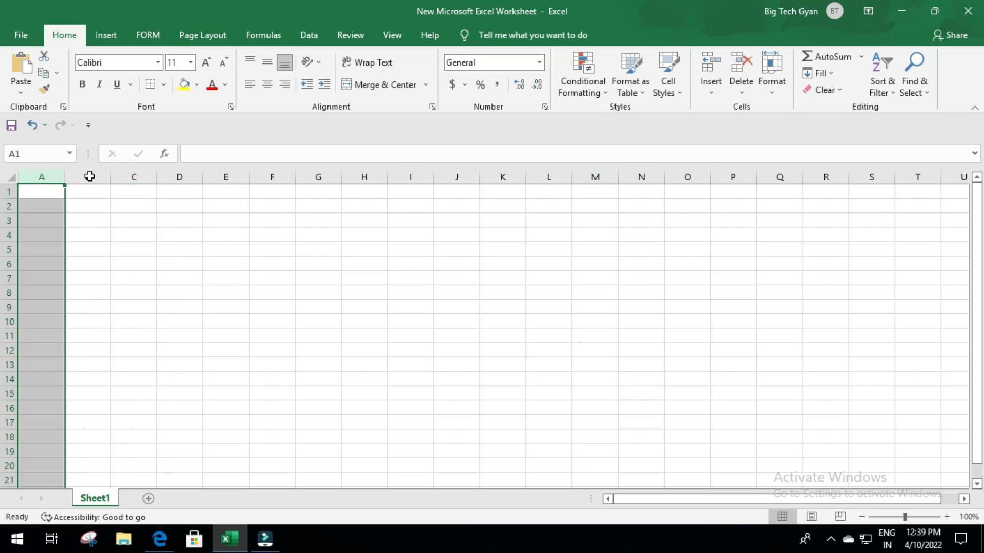
pyautogui.click(90, 176)
pyautogui.click(132, 174)
pyautogui.click(33, 174)
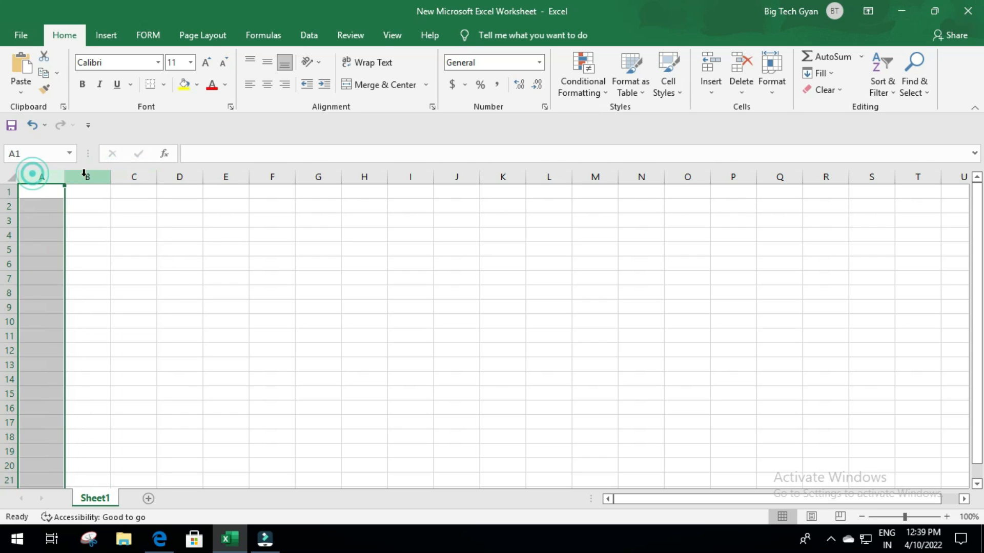
pyautogui.click(89, 176)
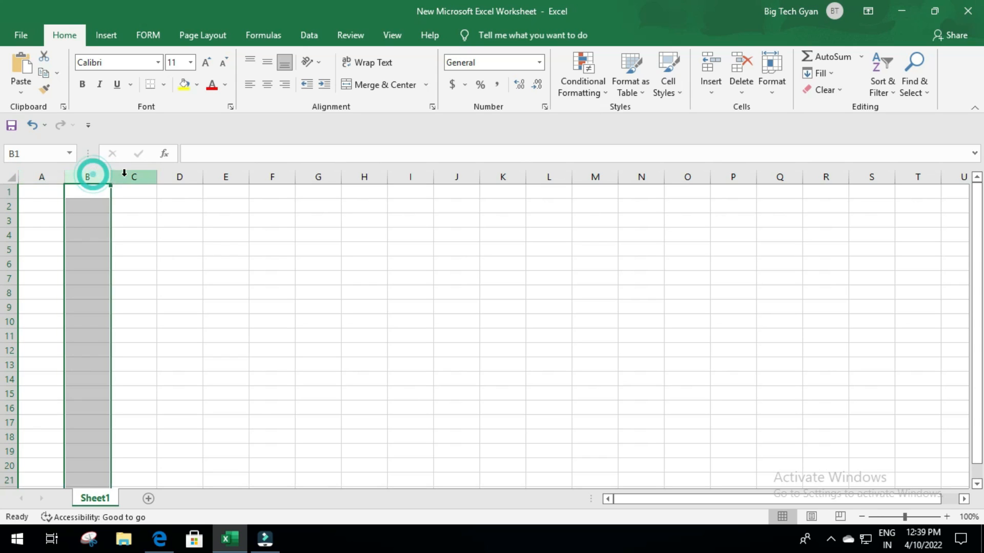
pyautogui.click(132, 176)
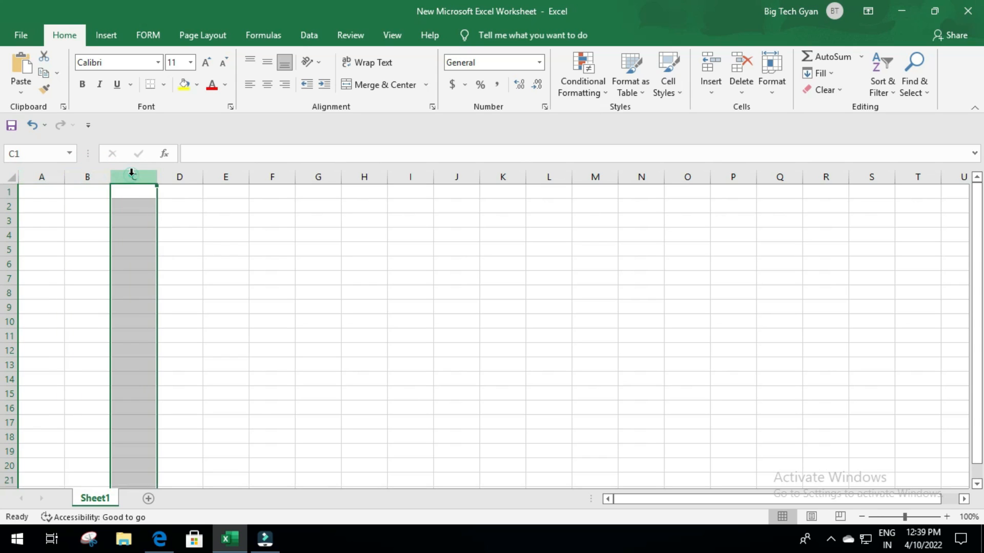
# - Jump from A1 to the sheet's last column, XFD1, and back again
pyautogui.click(49, 193)
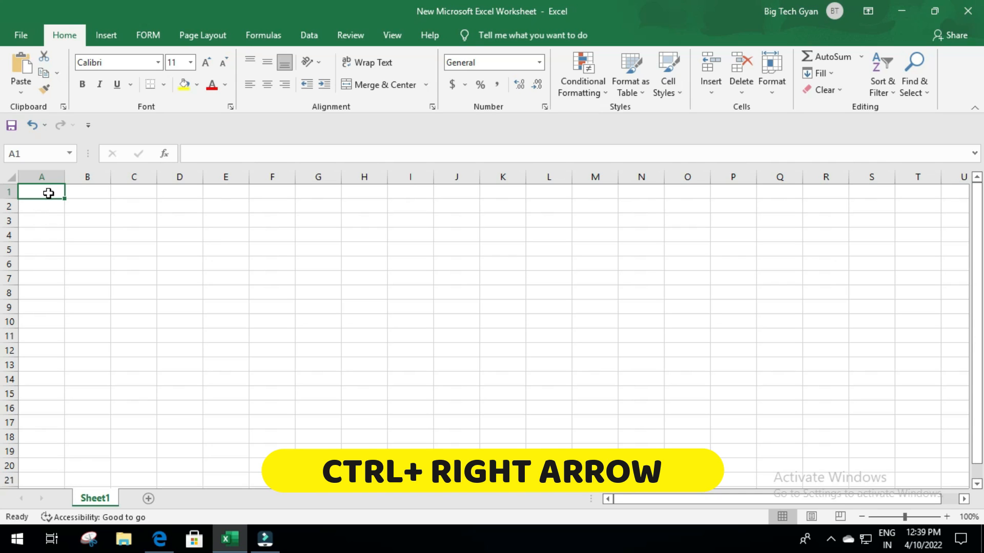
pyautogui.hotkey('ctrl', 'Right')
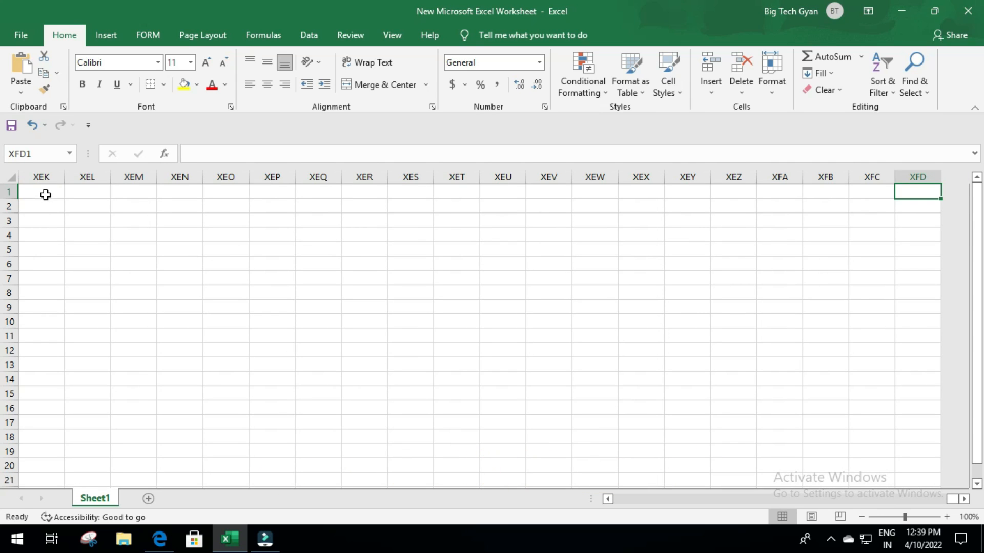
pyautogui.doubleClick(923, 190)
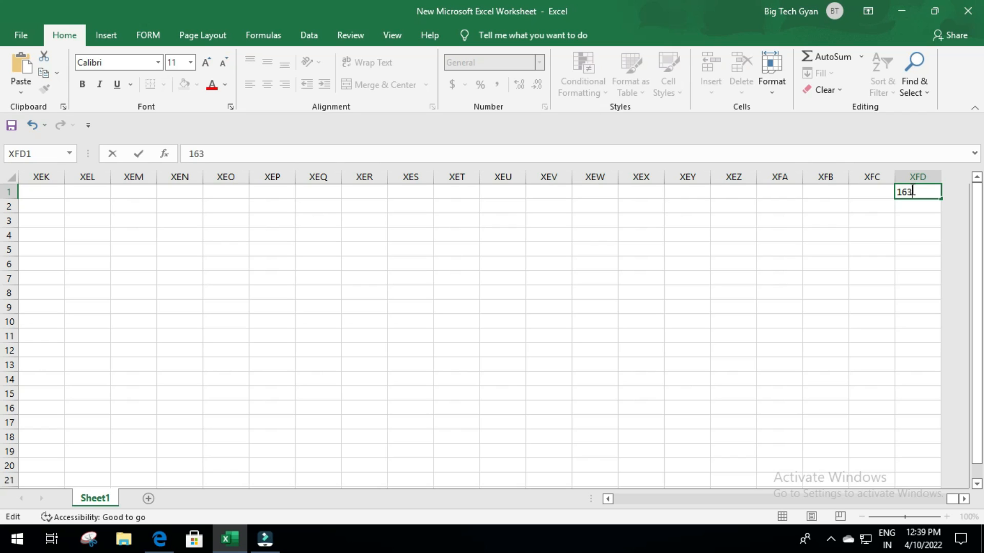
pyautogui.press('Escape')
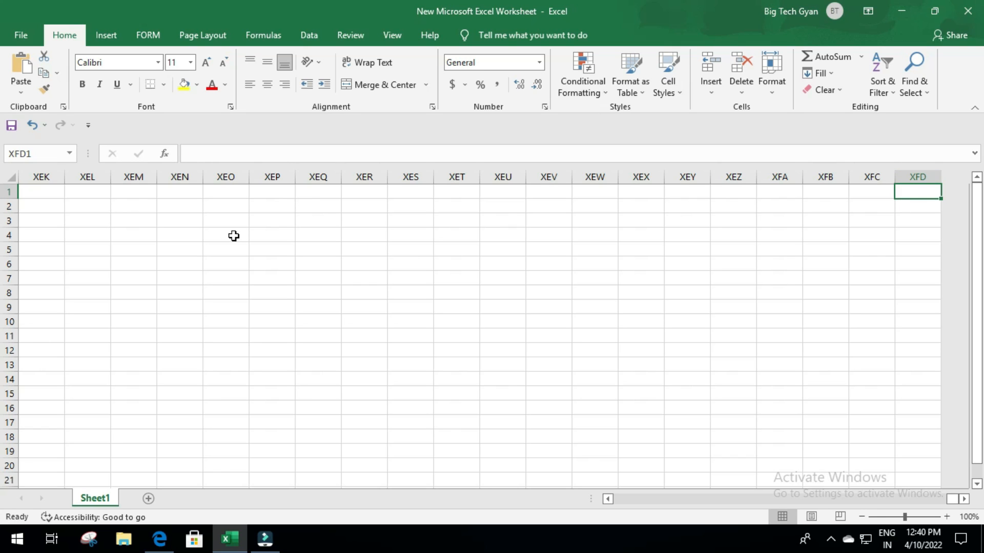
pyautogui.hotkey('ctrl', 'Left')
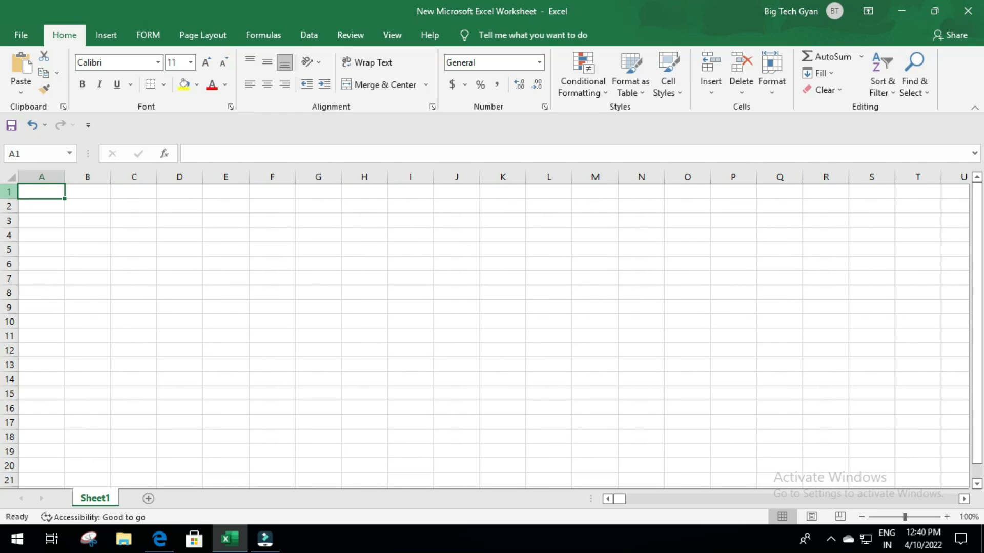
# - Select rows 1 to 3, then jump to column A's last row and back to the top
pyautogui.click(9, 192)
pyautogui.click(8, 206)
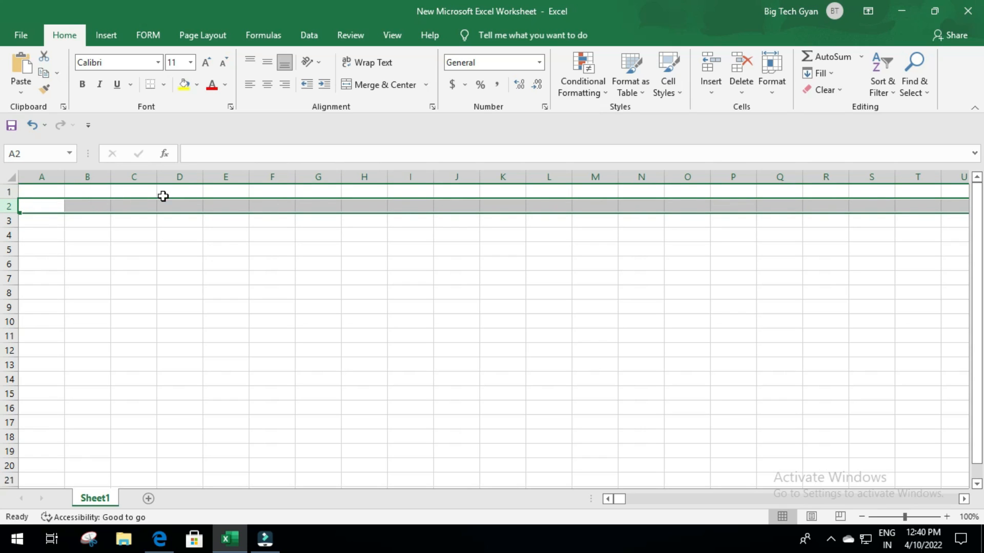
pyautogui.click(8, 191)
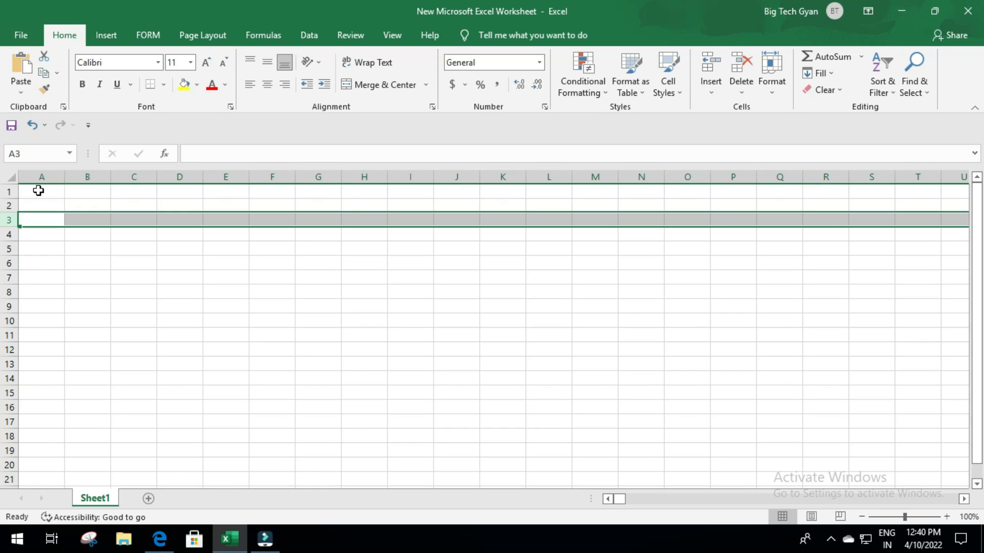
pyautogui.click(38, 190)
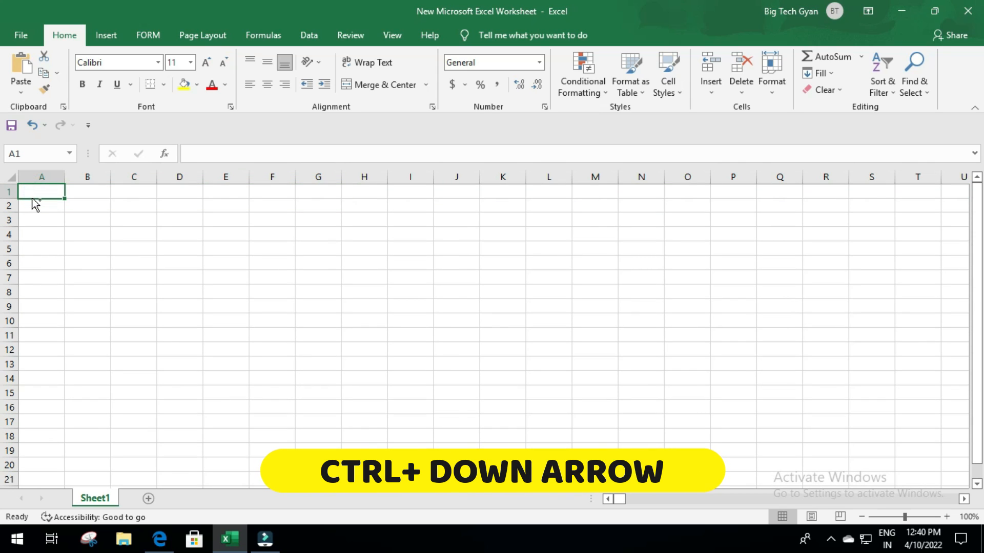
pyautogui.hotkey('ctrl', 'Down')
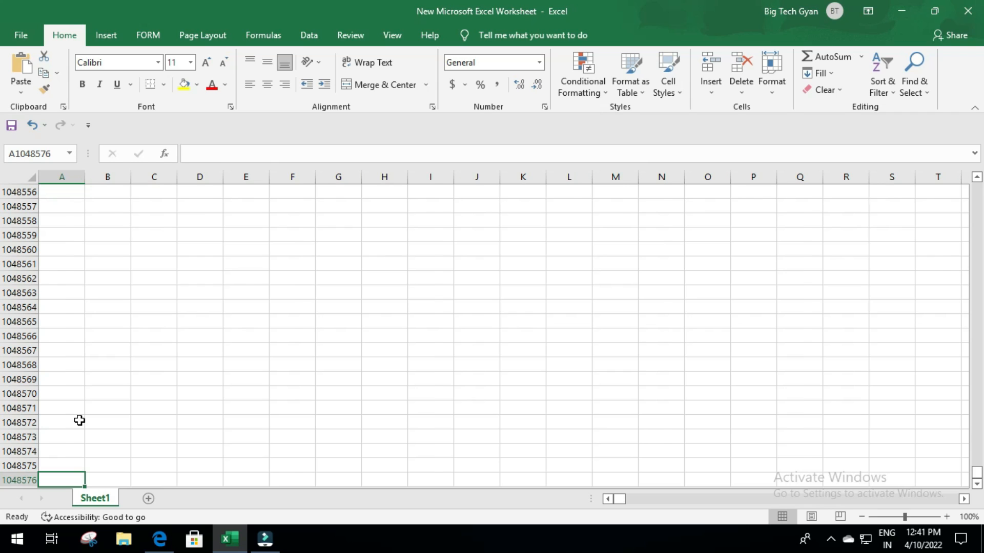
pyautogui.hotkey('ctrl', 'Up')
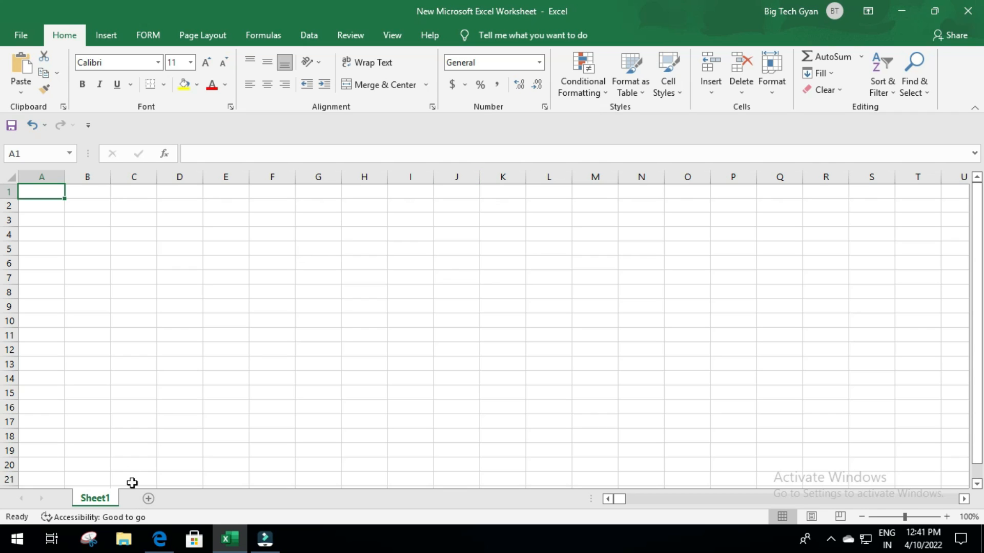
# - Add sheets up to Sheet4, delete Sheet4, return to Sheet1, and switch to form.pdf in Edge
pyautogui.click(147, 499)
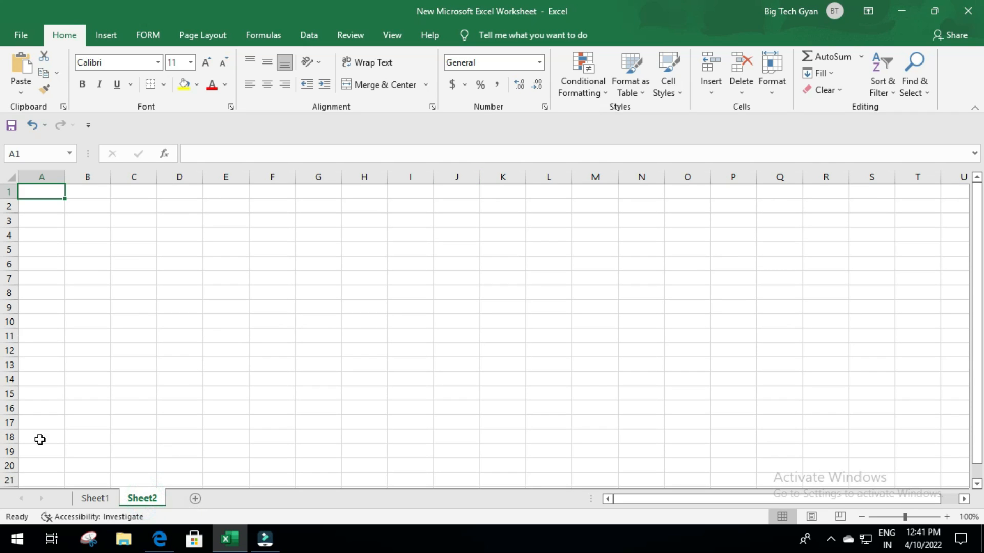
pyautogui.click(196, 499)
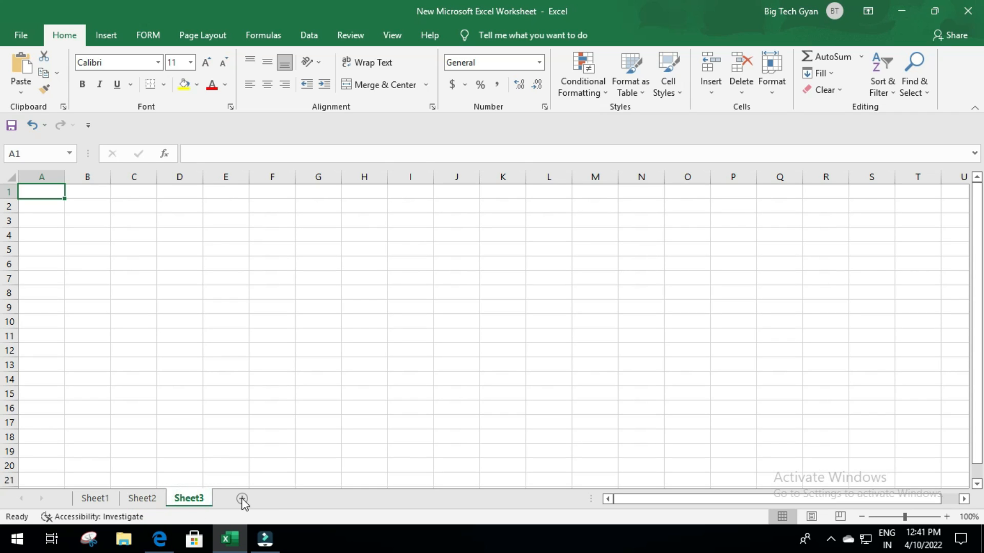
pyautogui.click(243, 499)
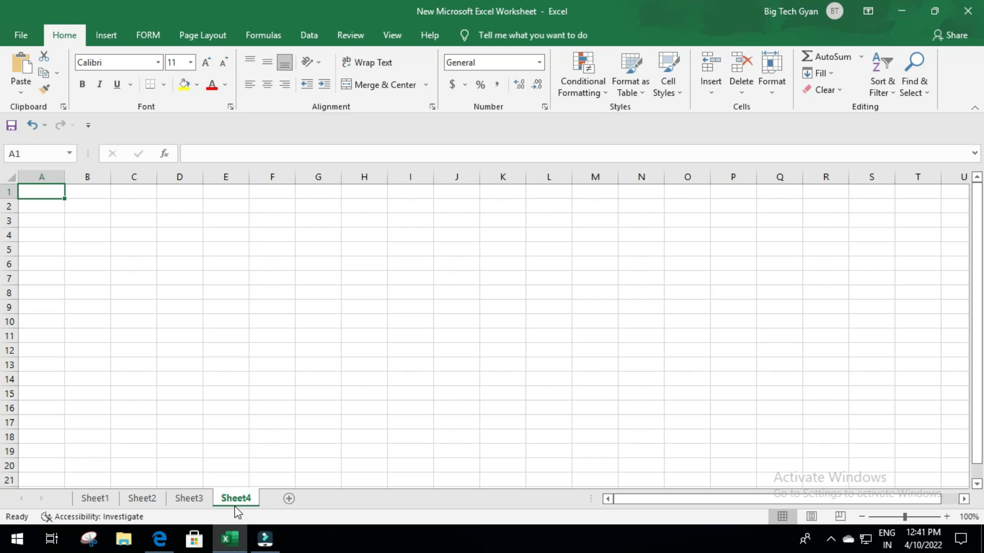
pyautogui.rightClick(241, 496)
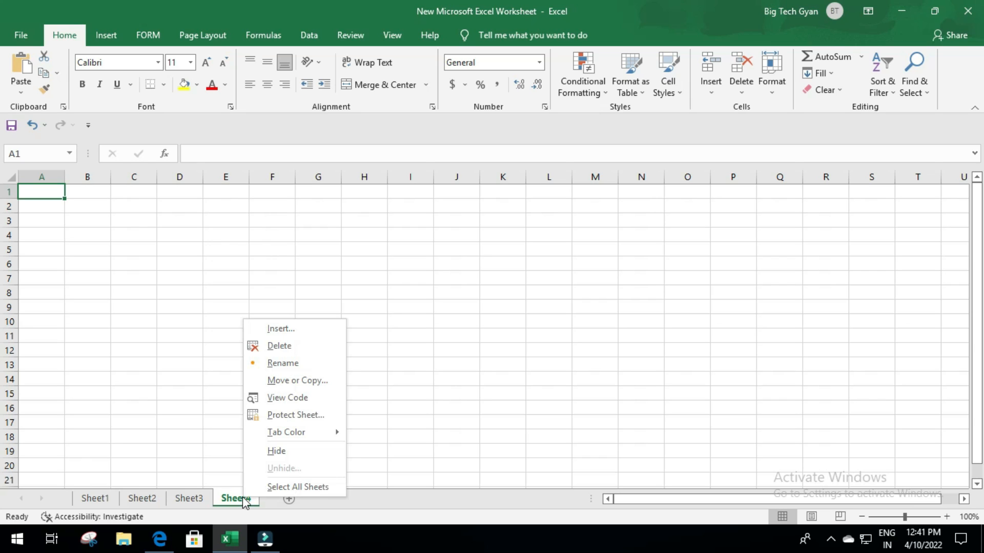
pyautogui.click(279, 346)
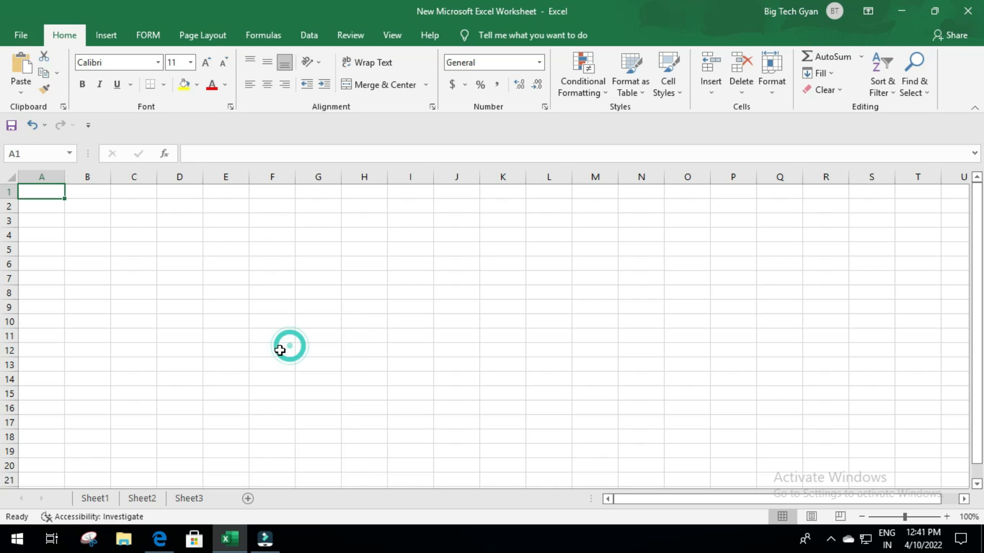
pyautogui.click(95, 497)
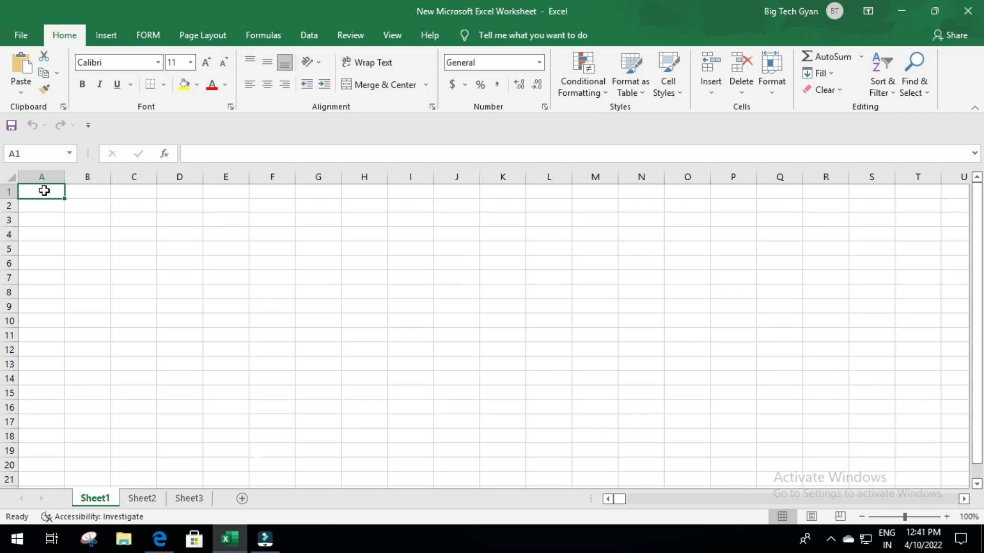
pyautogui.hotkey('alt', 'Tab')
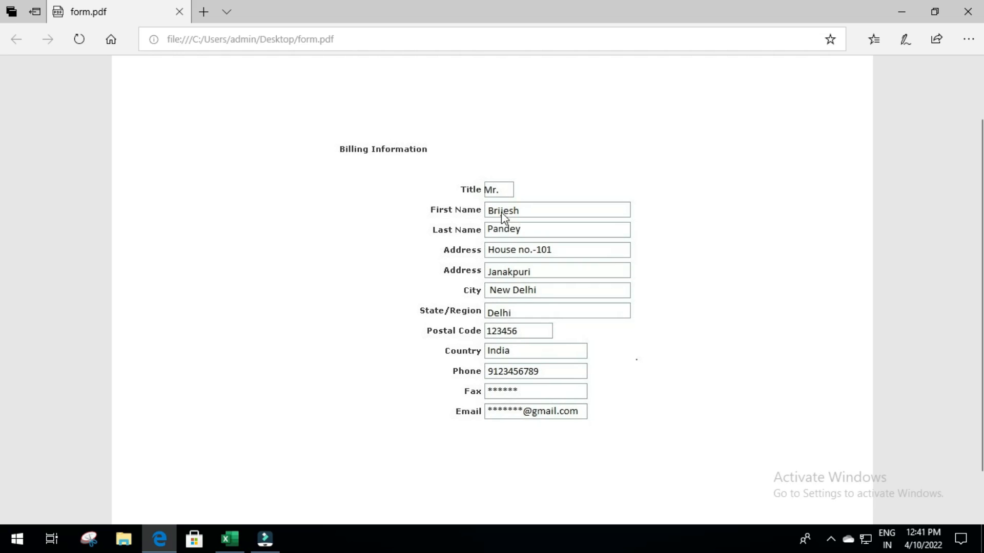
# - Alt+Tab from form.pdf in Edge back to the empty Sheet1 in Excel
pyautogui.hotkey('alt', 'Tab')
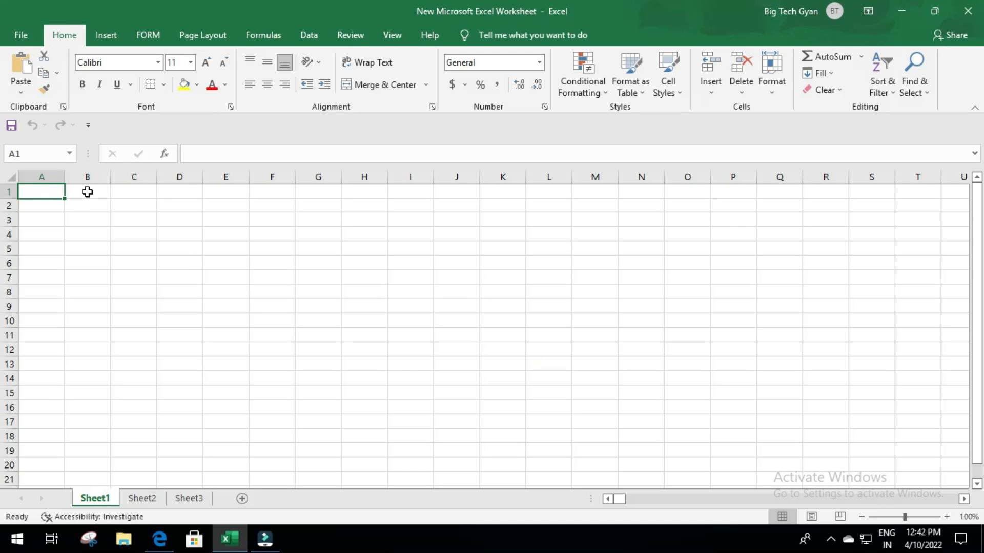
# - Enter the headers S.N., TITLE, FIRST NAME and LAST NAME in A1:D1, checking the PDF form
pyautogui.write('S.N.')
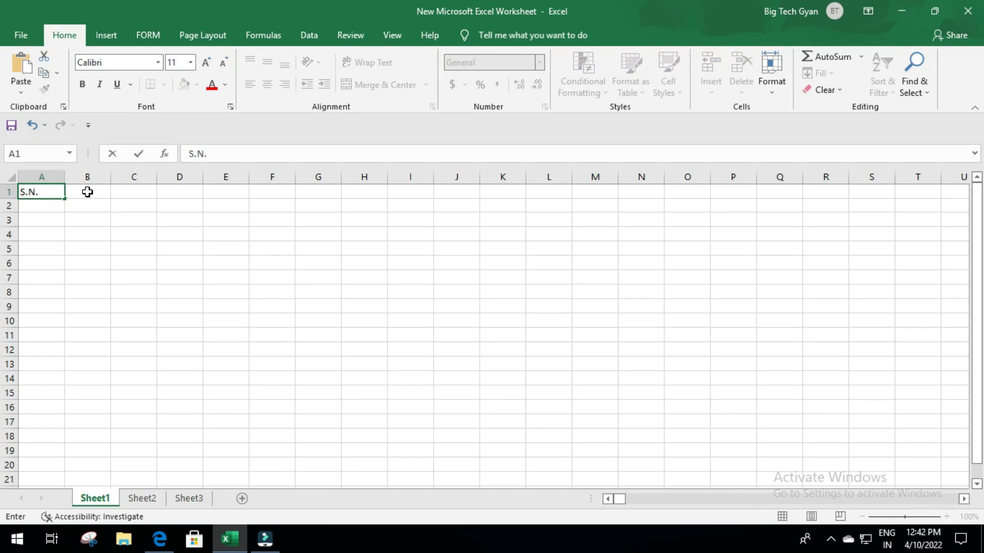
pyautogui.click(88, 192)
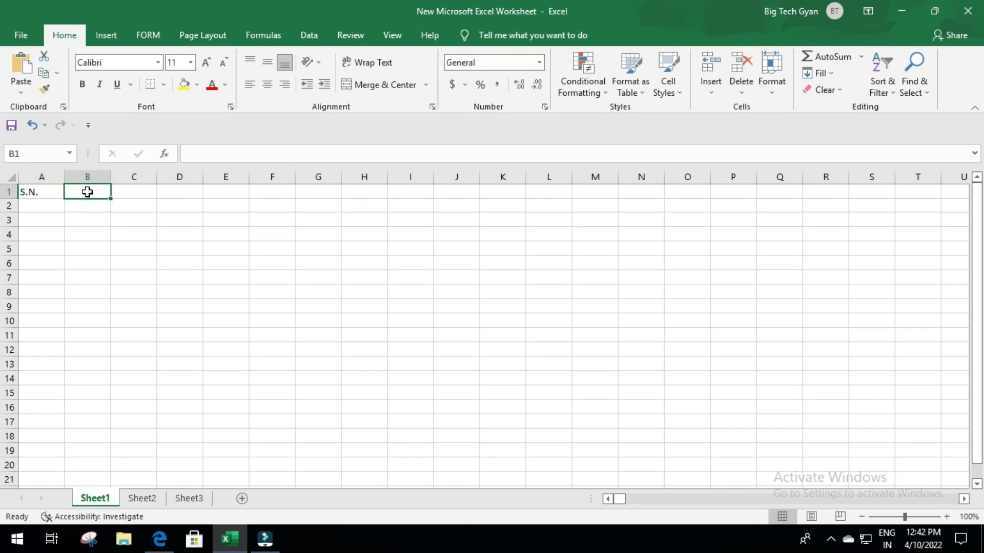
pyautogui.hotkey('alt', 'Tab')
pyautogui.hotkey('alt', 'Tab')
pyautogui.write('TITLE')
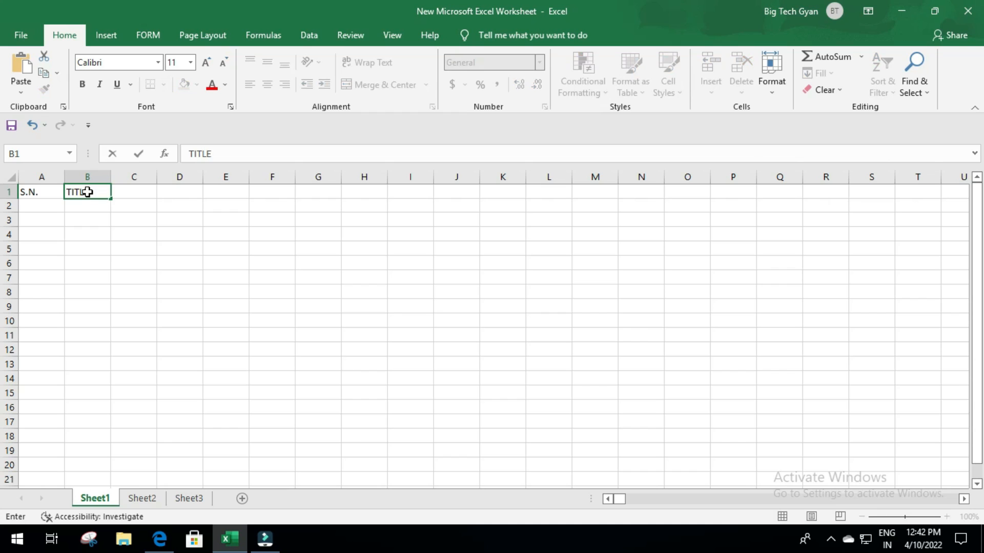
pyautogui.press('Tab')
pyautogui.hotkey('alt', 'Tab')
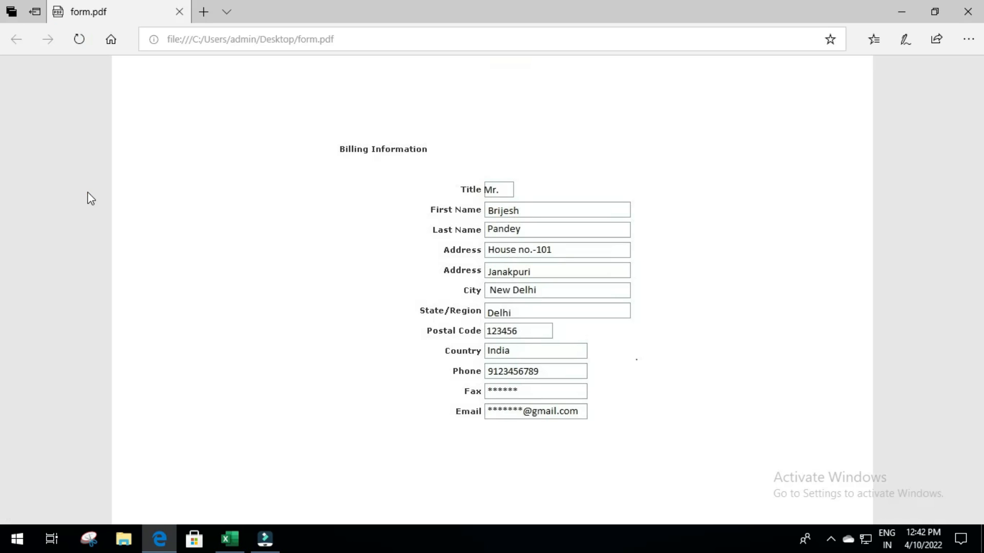
pyautogui.hotkey('alt', 'Tab')
pyautogui.write('F')
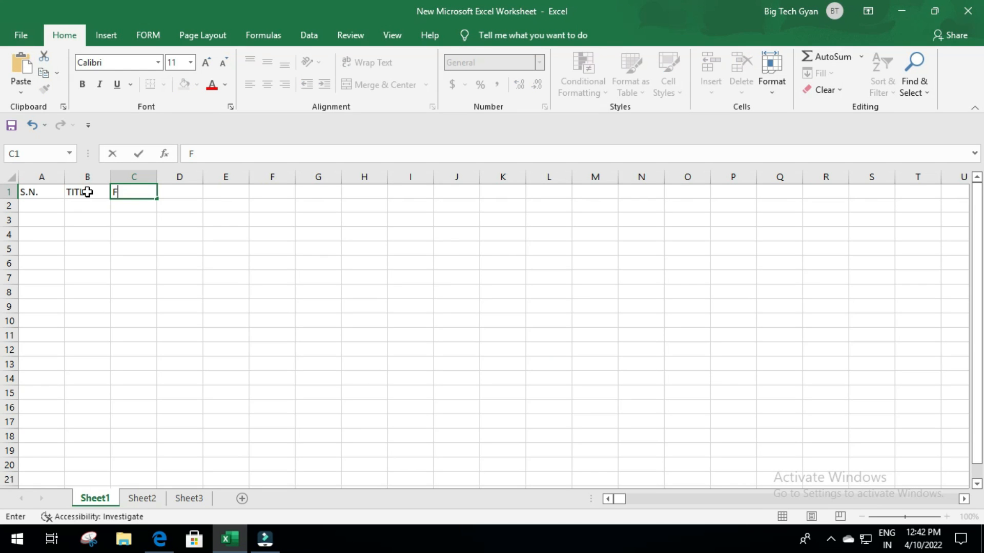
pyautogui.write('IRST NAME')
pyautogui.press('Tab')
pyautogui.write('LAS')
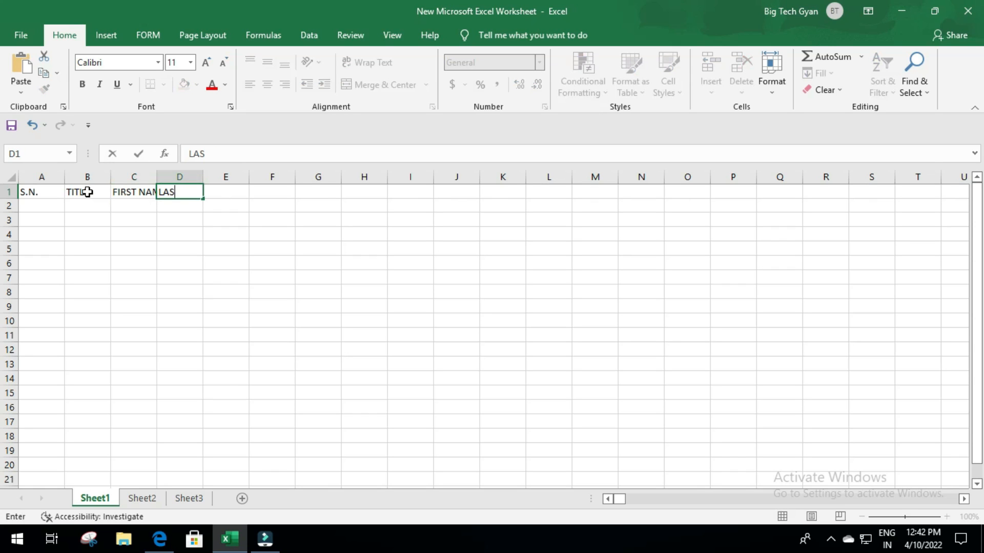
pyautogui.write('T NAME')
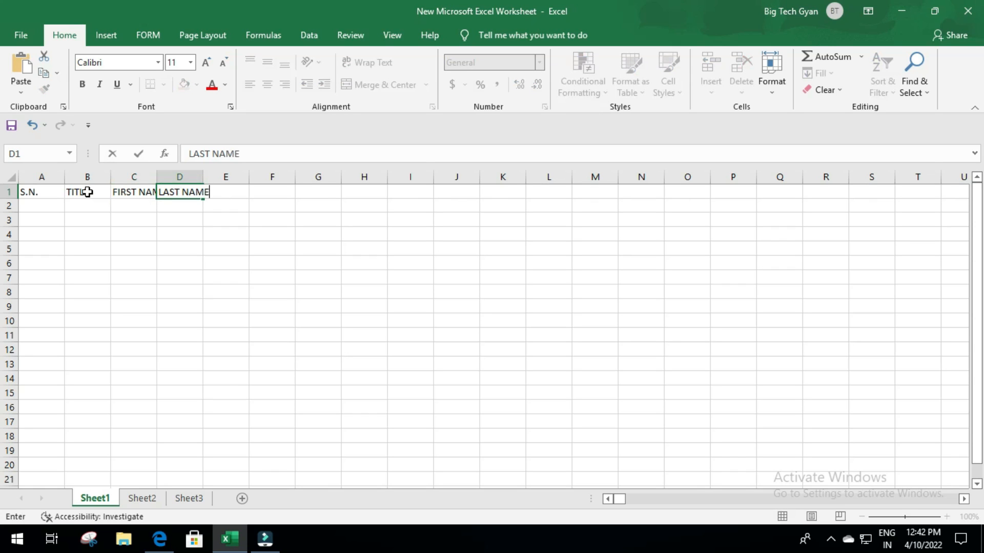
pyautogui.press('Tab')
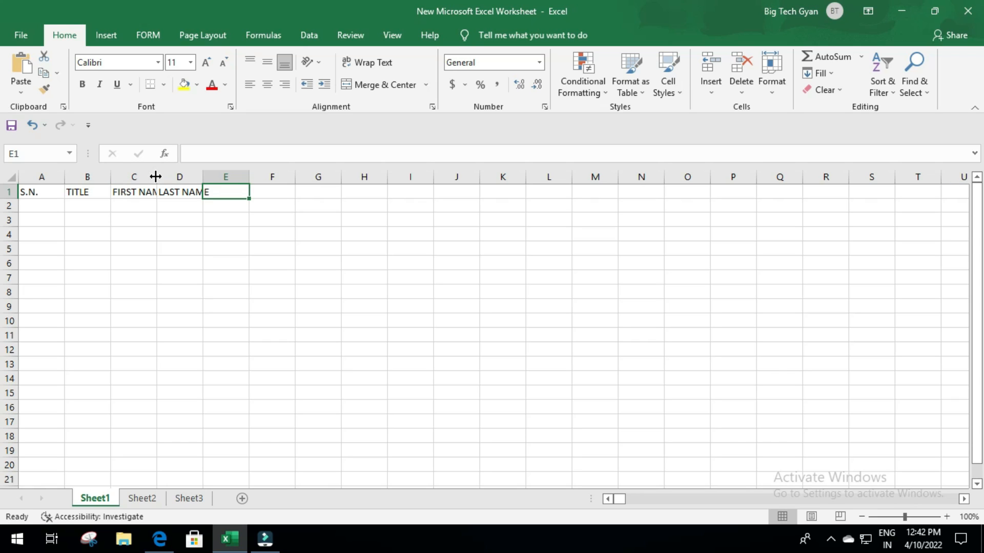
# - Widen column C to 12.00 and autofit column D to fit LAST NAME
pyautogui.moveTo(155, 175); pyautogui.dragTo(155, 176)
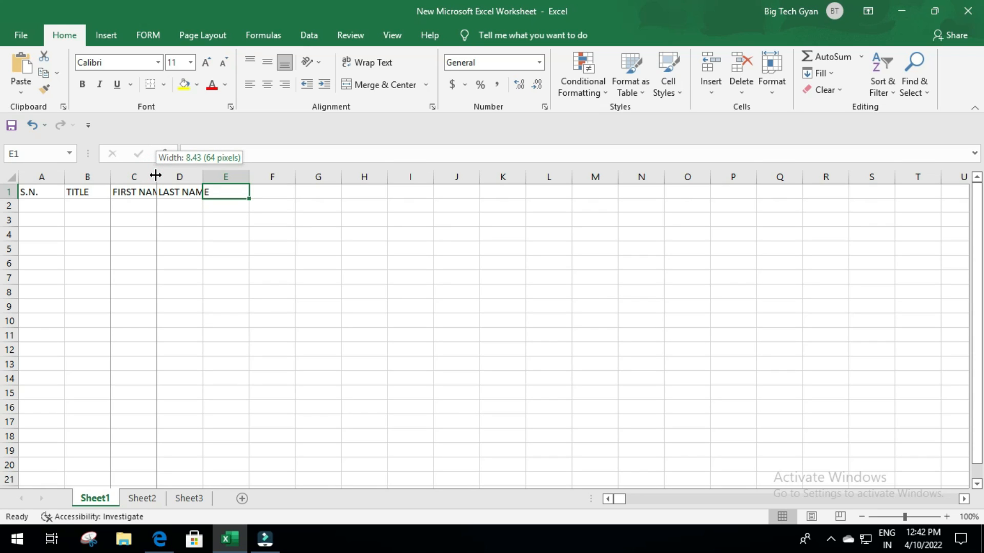
pyautogui.moveTo(155, 175); pyautogui.dragTo(183, 177)
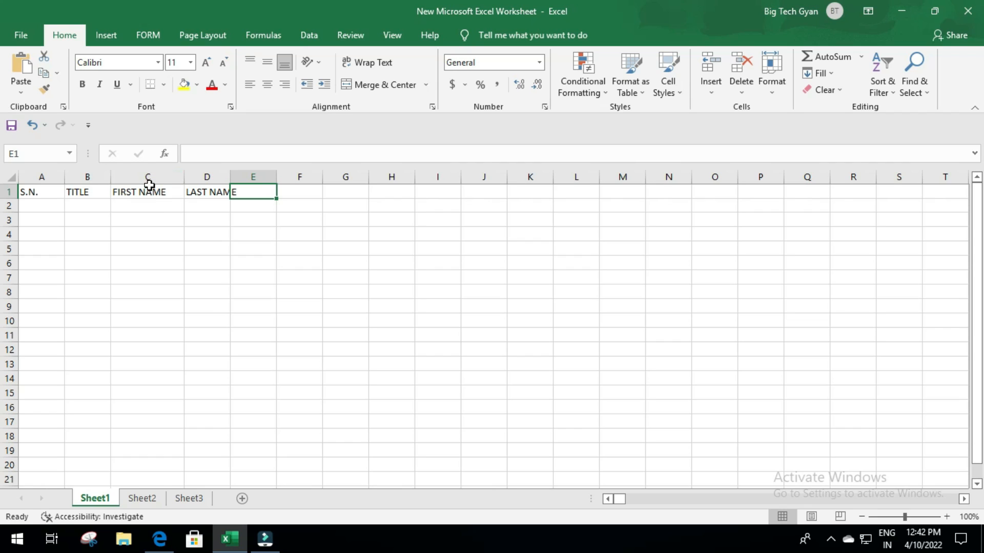
pyautogui.doubleClick(230, 176)
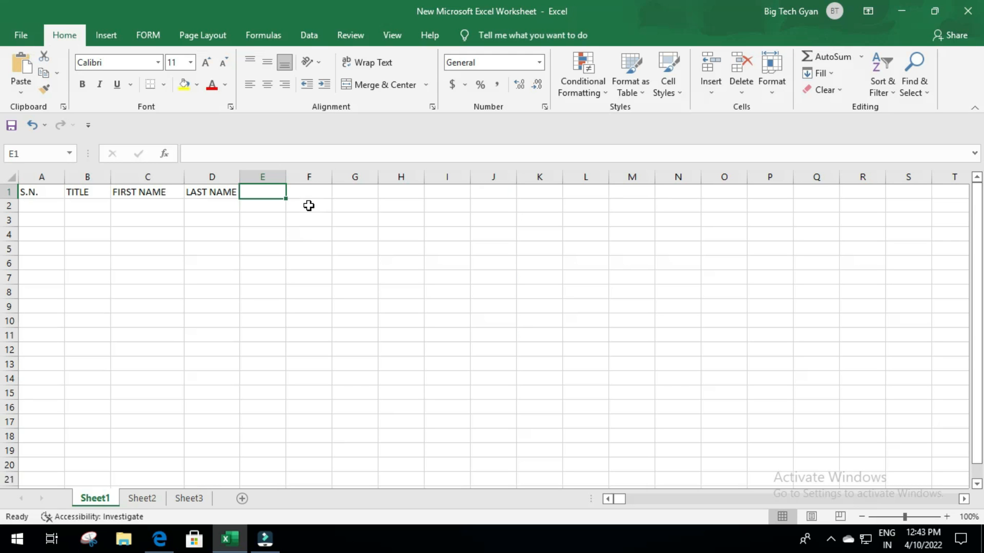
# - Add the headers ADDRESS and CITY in E1:F1
pyautogui.write('ADDRESS')
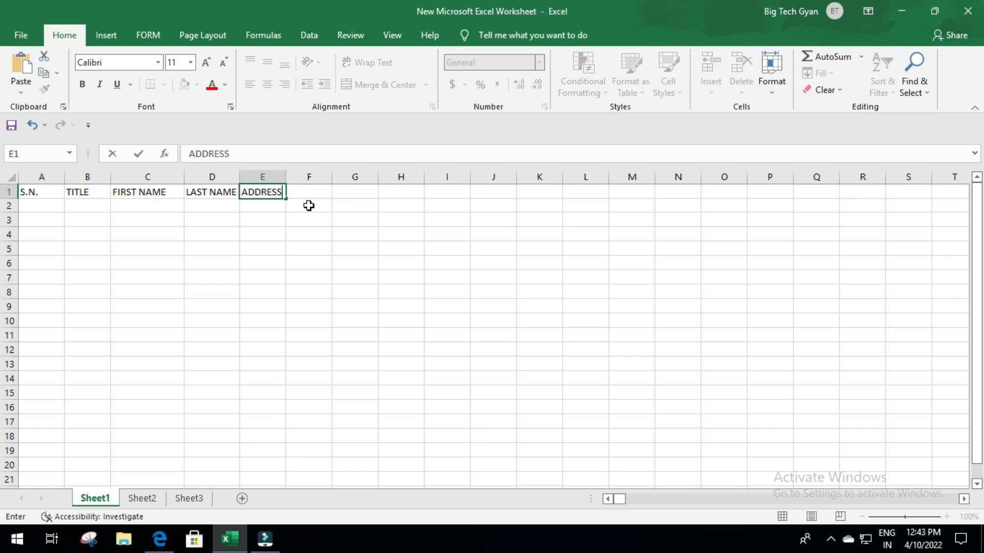
pyautogui.press('Tab')
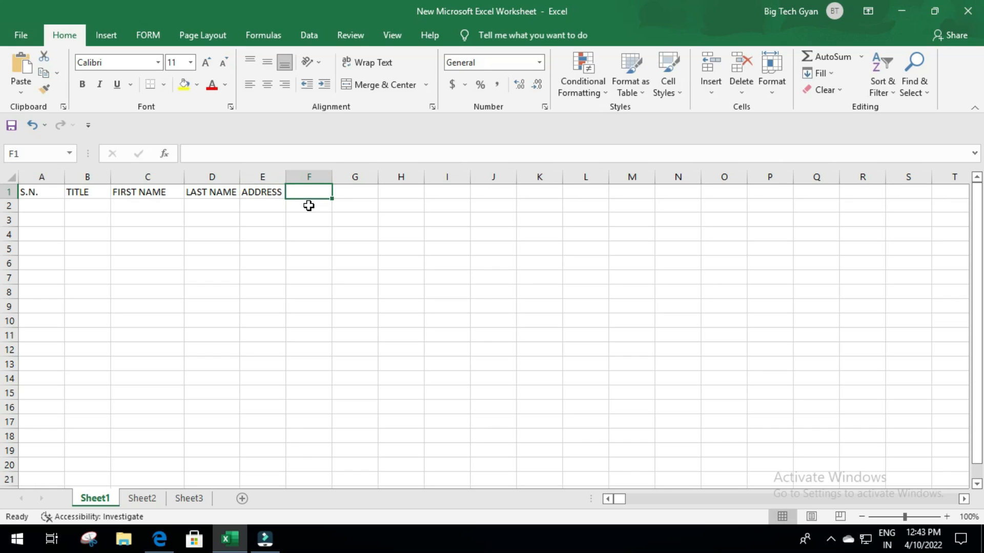
pyautogui.hotkey('alt', 'Tab')
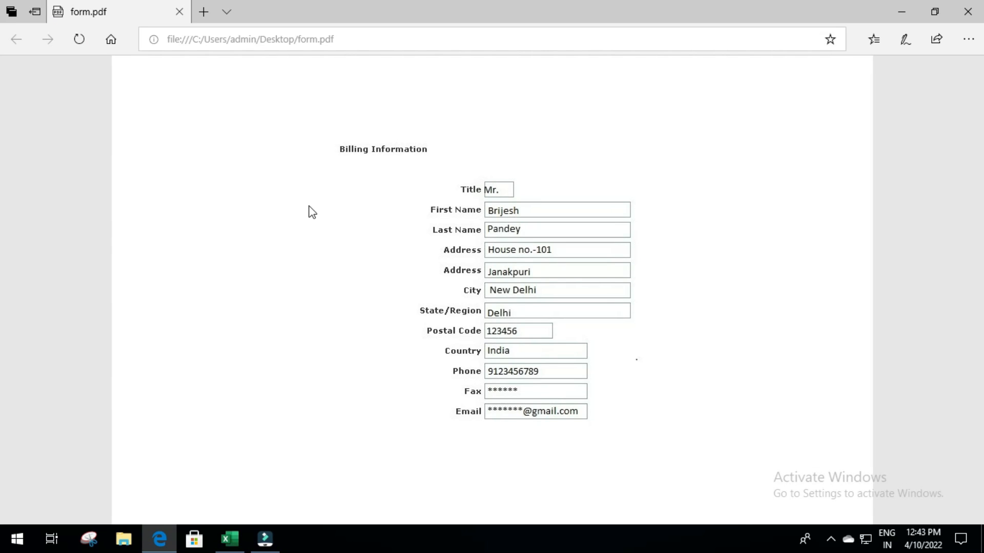
pyautogui.hotkey('alt', 'Tab')
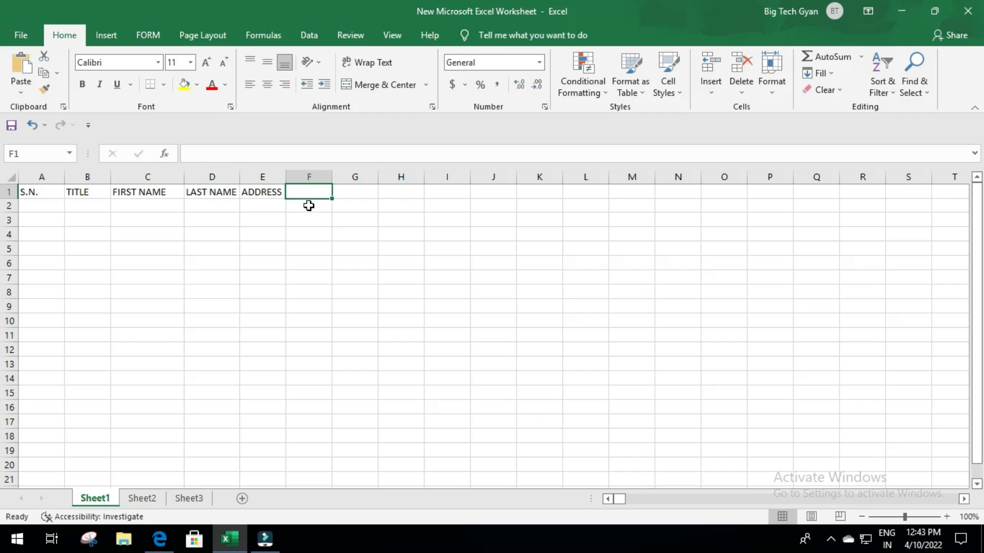
pyautogui.hotkey('alt', 'Tab')
pyautogui.hotkey('alt', 'Tab')
pyautogui.write('CITYST')
pyautogui.press('BackSpace')
pyautogui.press('BackSpace')
pyautogui.press('Tab')
# - Add the headers STATE, POSTAL CODE and COUNTRY in G1:I1
pyautogui.write('STATE')
pyautogui.press('Tab')
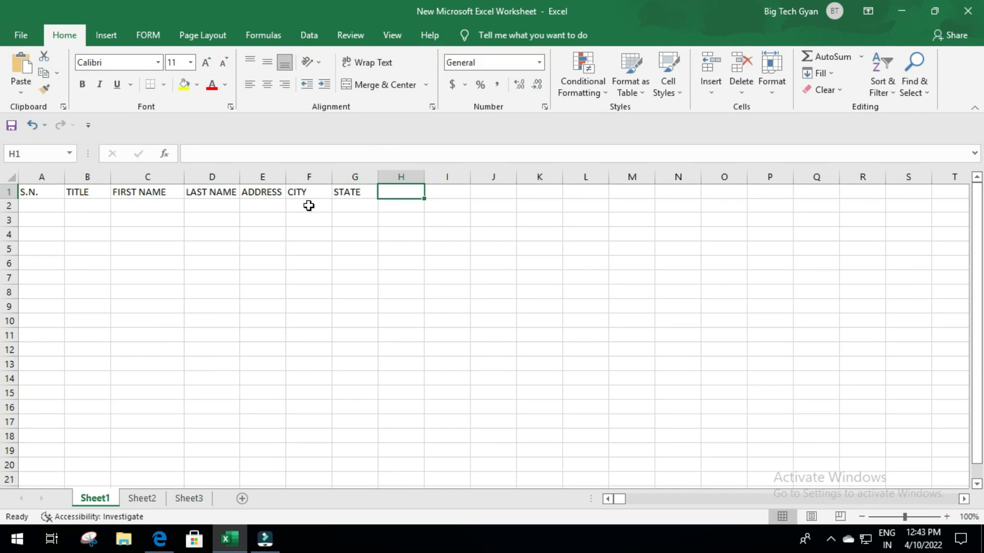
pyautogui.hotkey('alt', 'Tab')
pyautogui.hotkey('alt', 'Tab')
pyautogui.write('POSTAL CODE')
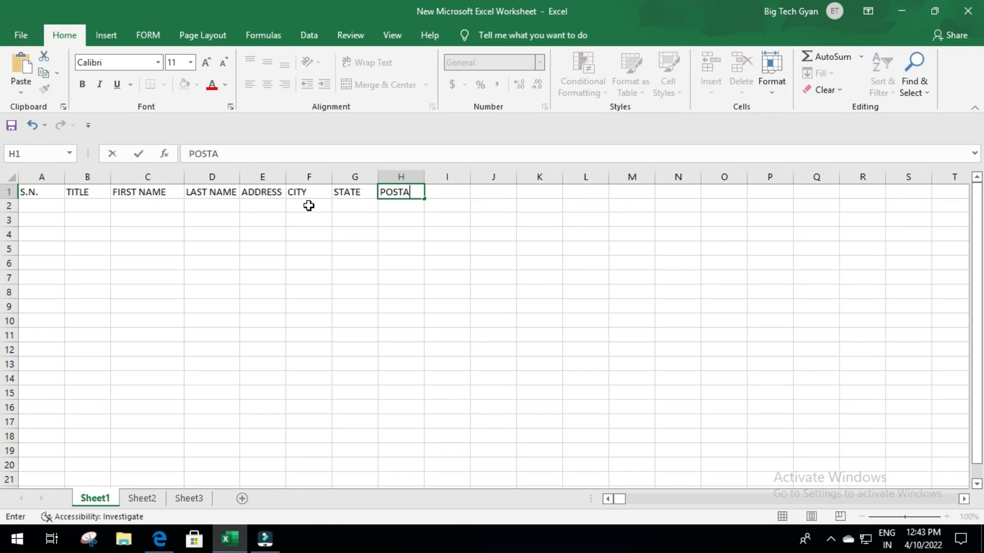
pyautogui.hotkey('alt', 'Tab')
pyautogui.hotkey('alt', 'Tab')
pyautogui.press('Tab')
pyautogui.write('COUNTRY')
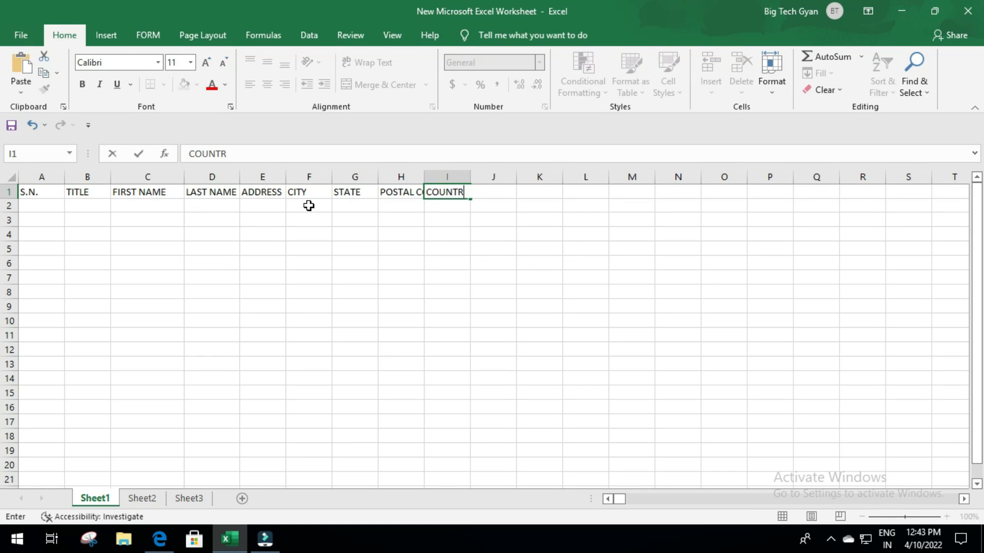
pyautogui.hotkey('alt', 'Tab')
pyautogui.hotkey('alt', 'Tab')
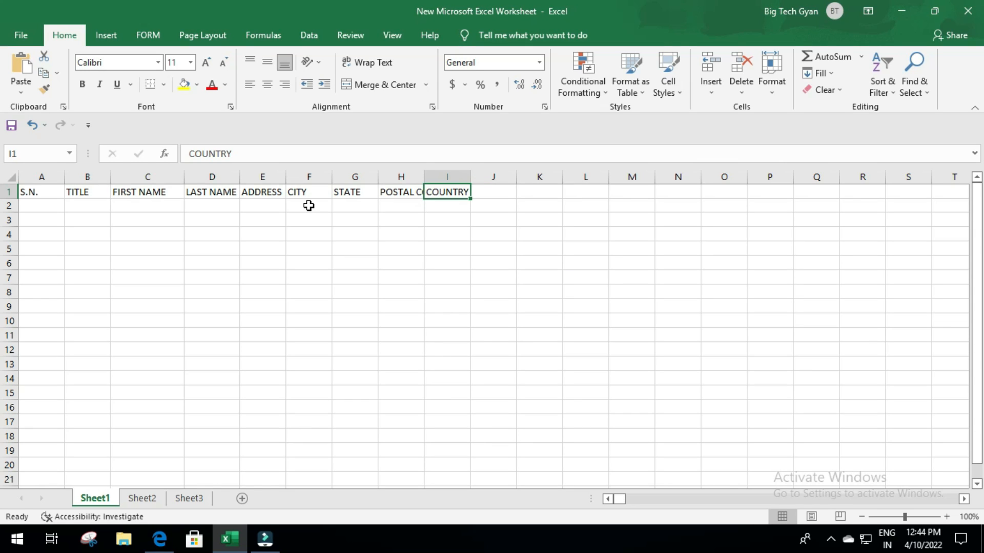
pyautogui.press('Tab')
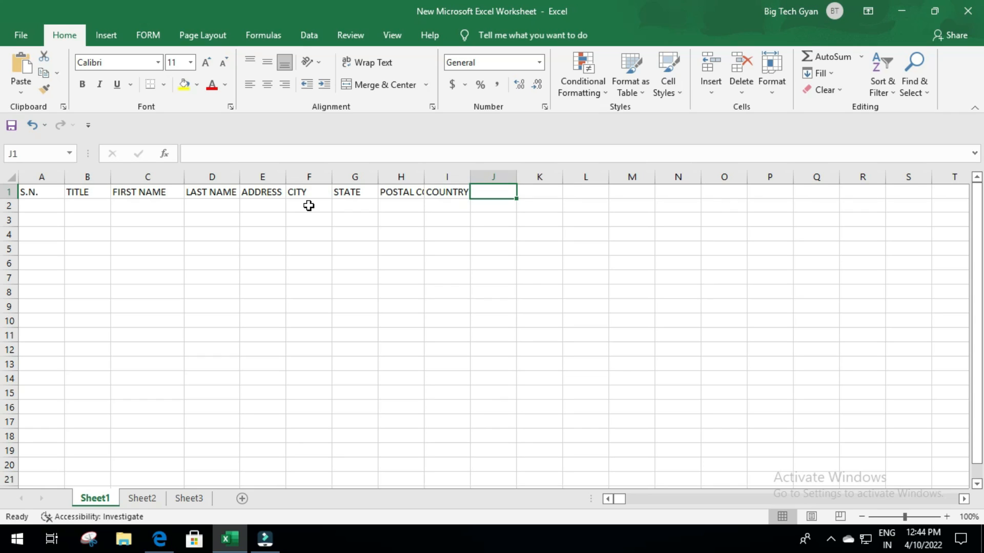
# - Finish the header row with PHONE, FAX and EMAIL in J1:L1
pyautogui.press('Left')
pyautogui.press('Right')
pyautogui.press('Right')
pyautogui.press('Left')
pyautogui.press('Right')
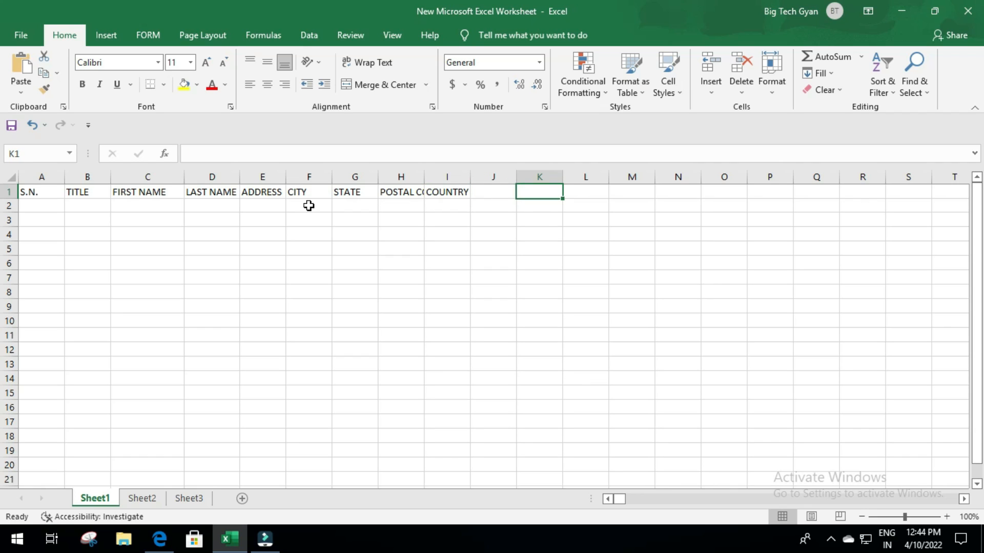
pyautogui.press('Left')
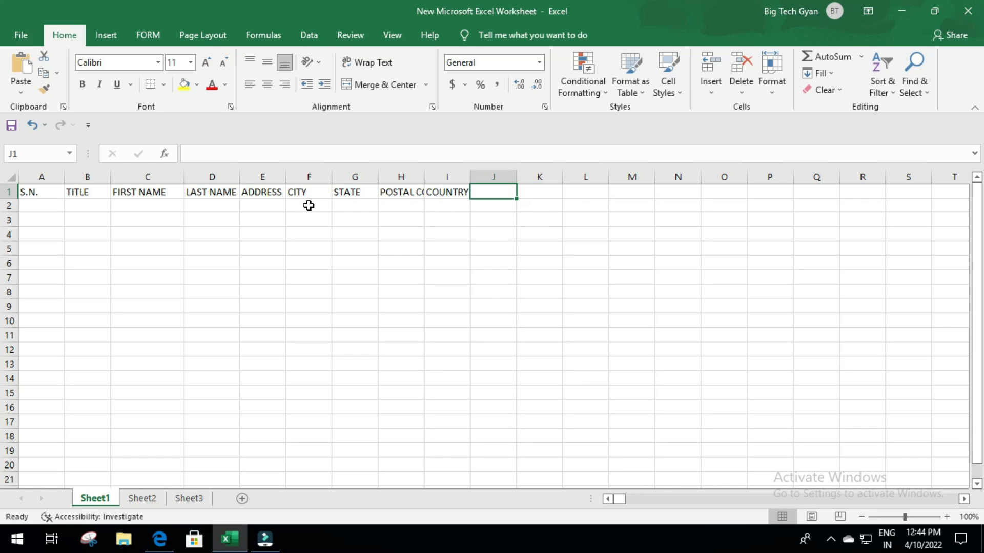
pyautogui.hotkey('alt', 'Tab')
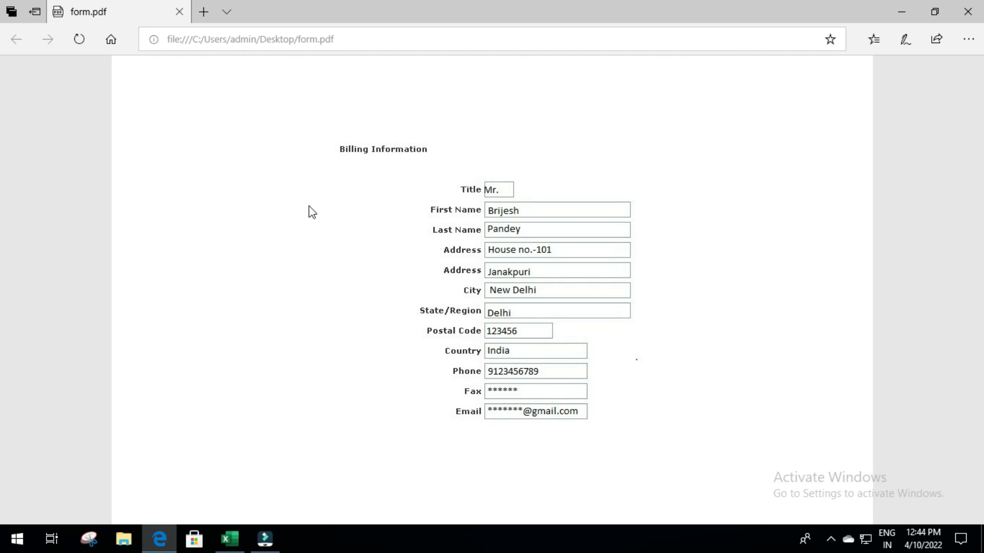
pyautogui.hotkey('alt', 'Tab')
pyautogui.write('PHONE')
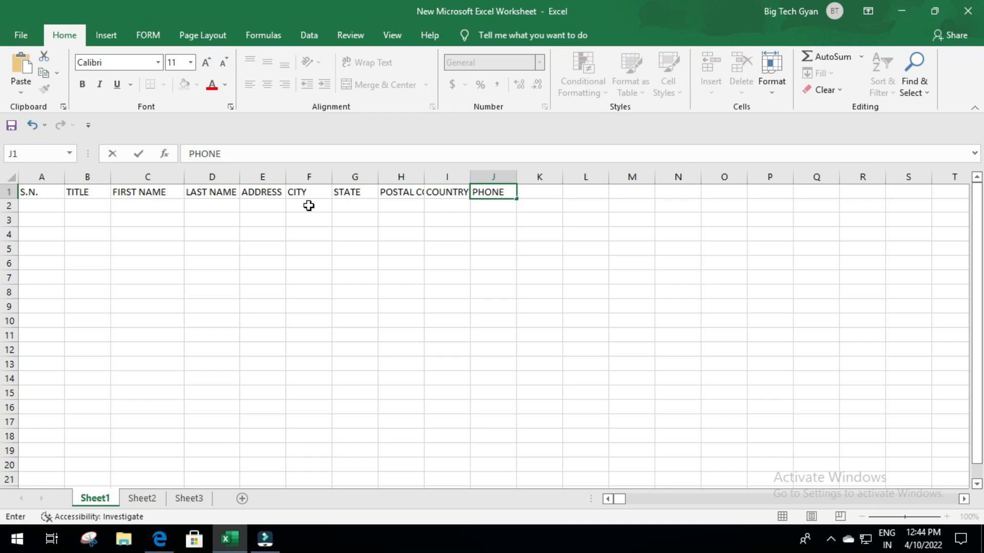
pyautogui.press('Tab')
pyautogui.hotkey('alt', 'Tab')
pyautogui.hotkey('alt', 'Tab')
pyautogui.write('FAX')
pyautogui.press('Tab')
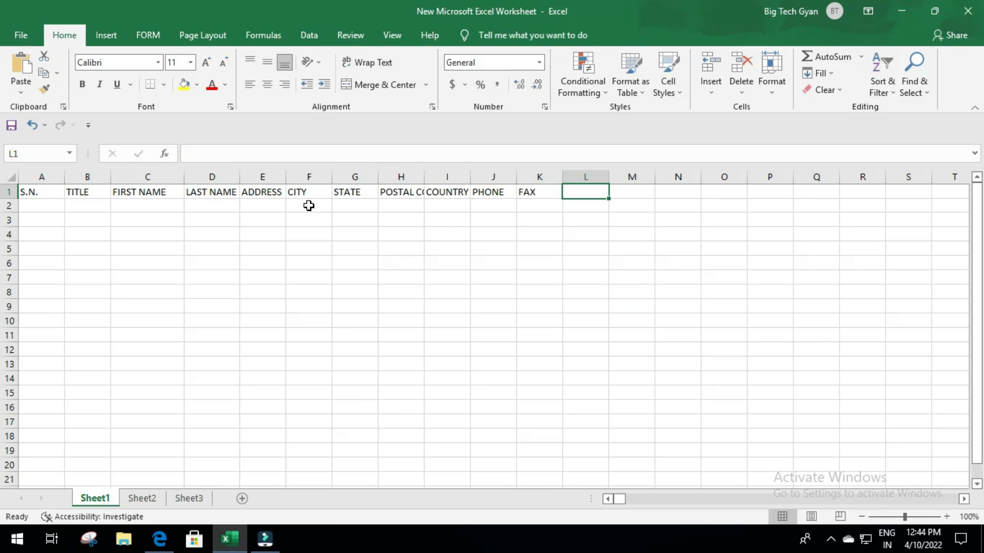
pyautogui.write('EMAIL')
pyautogui.press('Return')
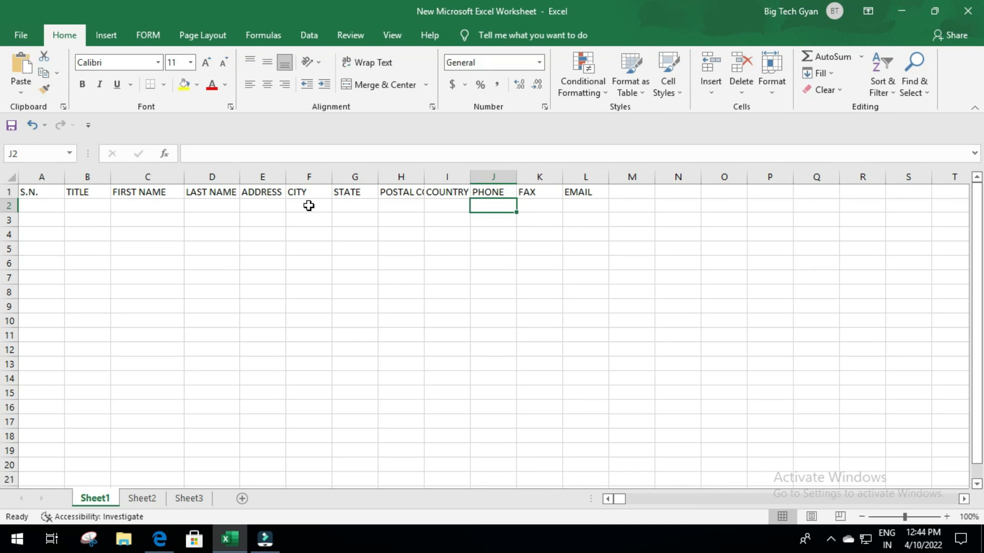
# - Select columns A through L and autofit them to their headers
pyautogui.moveTo(559, 373); pyautogui.dragTo(556, 369)
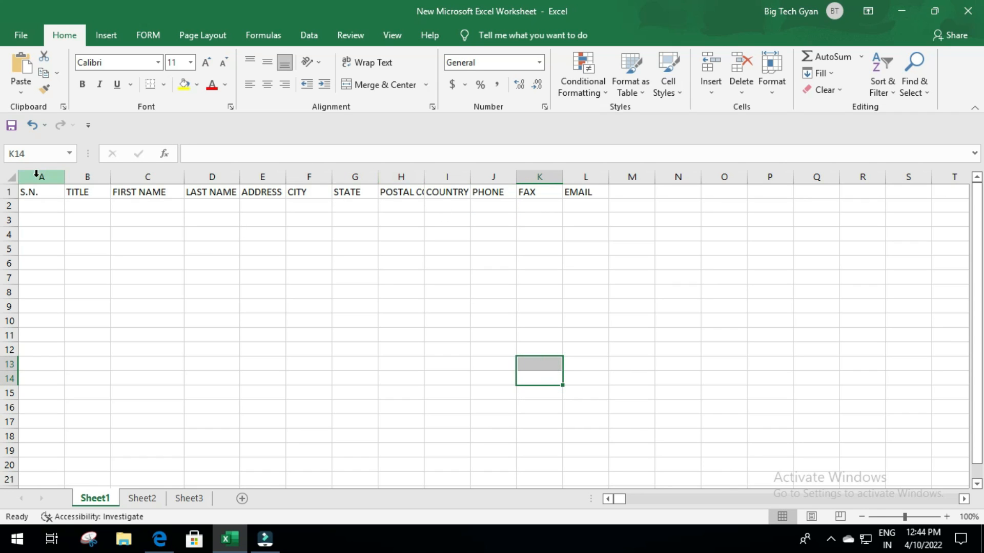
pyautogui.moveTo(37, 175); pyautogui.dragTo(597, 177)
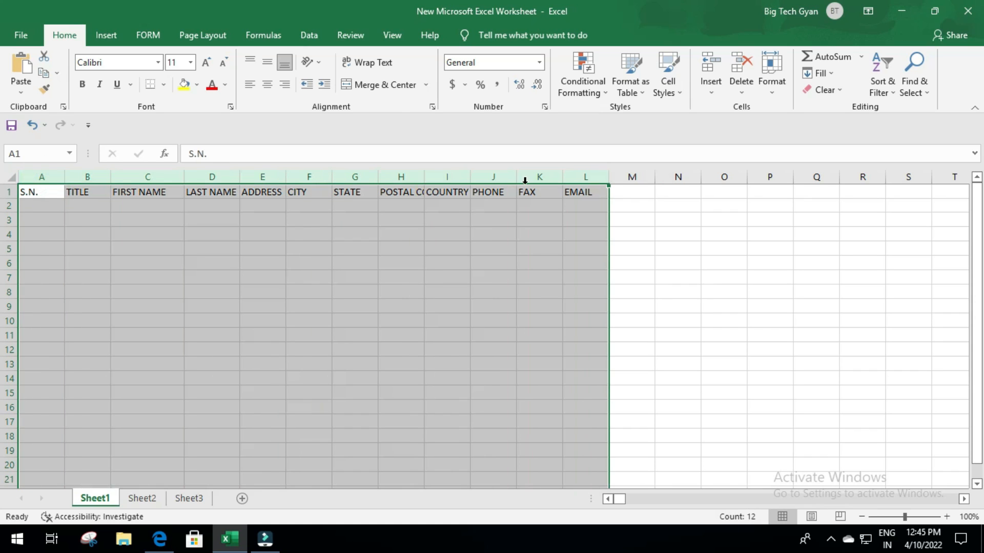
pyautogui.doubleClick(111, 176)
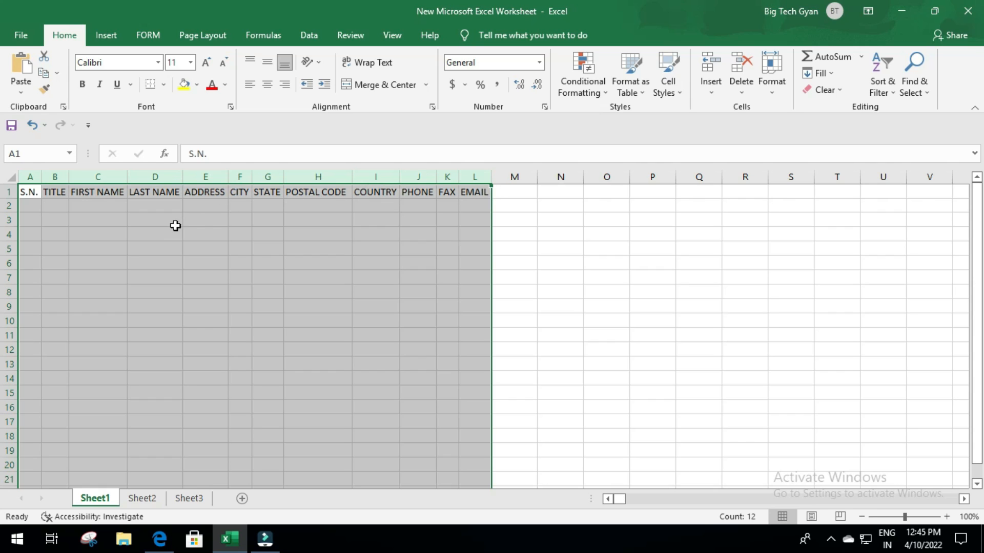
pyautogui.click(32, 206)
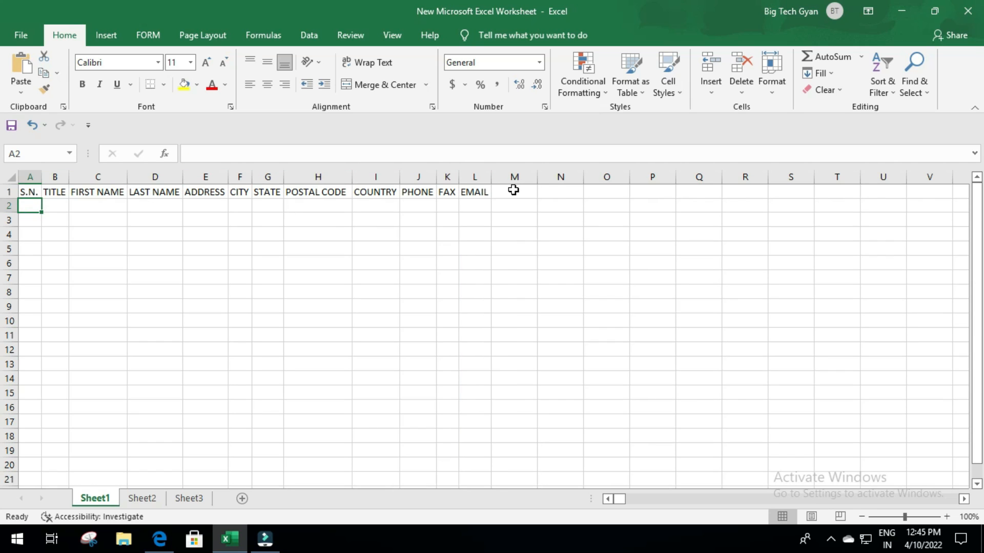
# - Widen the ADDRESS column E to about 21.71, then move to cell A2
pyautogui.click(205, 193)
pyautogui.moveTo(225, 179); pyautogui.dragTo(295, 179)
pyautogui.click(240, 221)
pyautogui.click(27, 203)
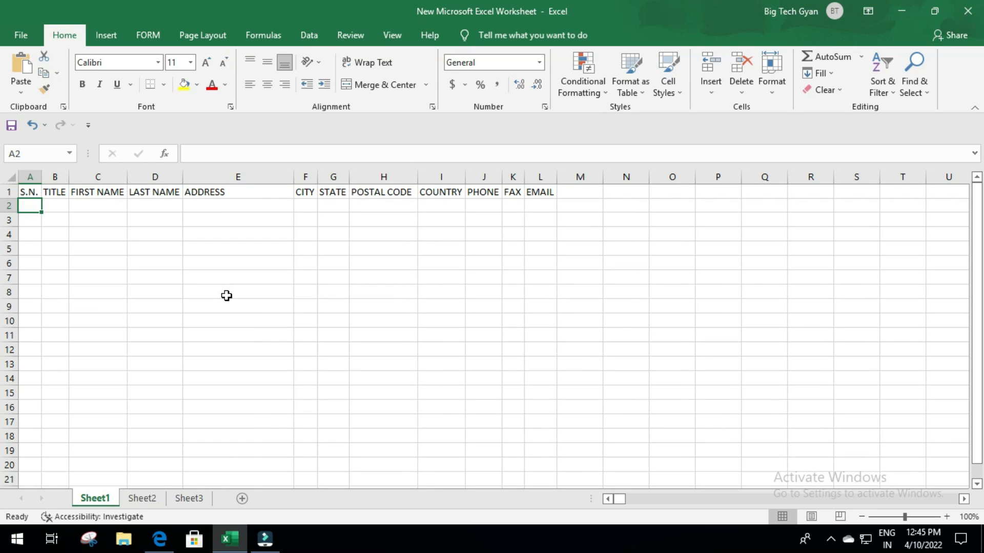
# - Enter serial 1, title MR, and the customer's first and last name in A2:D2
pyautogui.write('1')
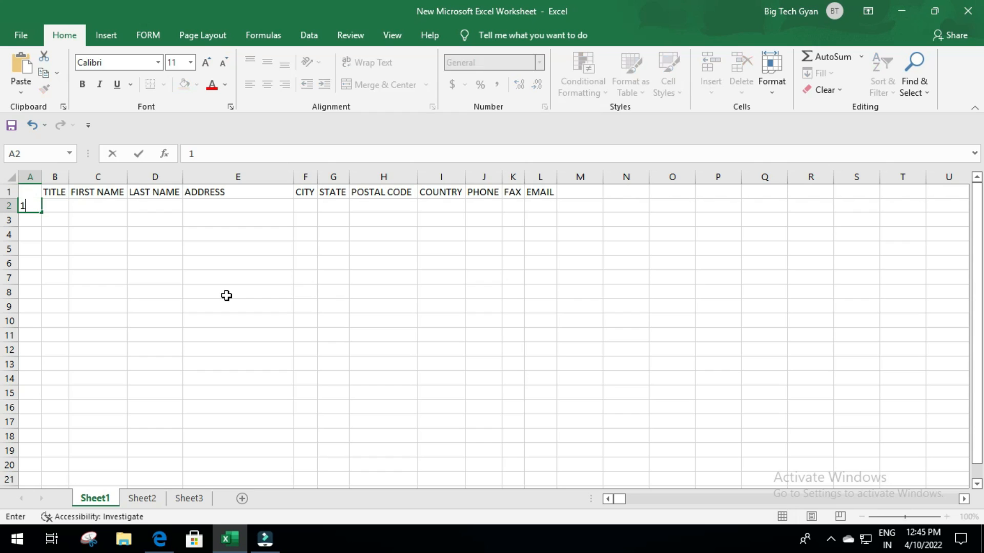
pyautogui.hotkey('alt', 'Tab')
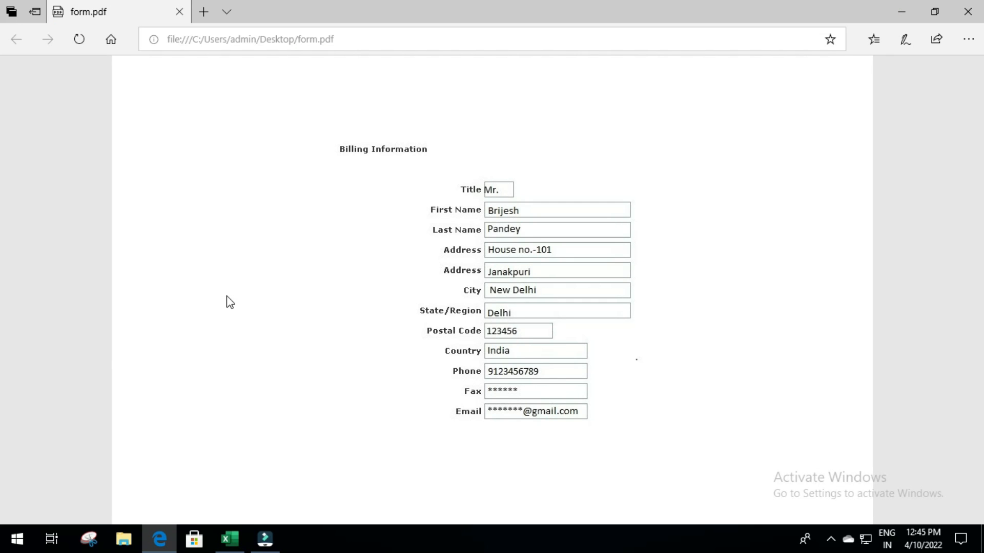
pyautogui.hotkey('alt', 'Tab')
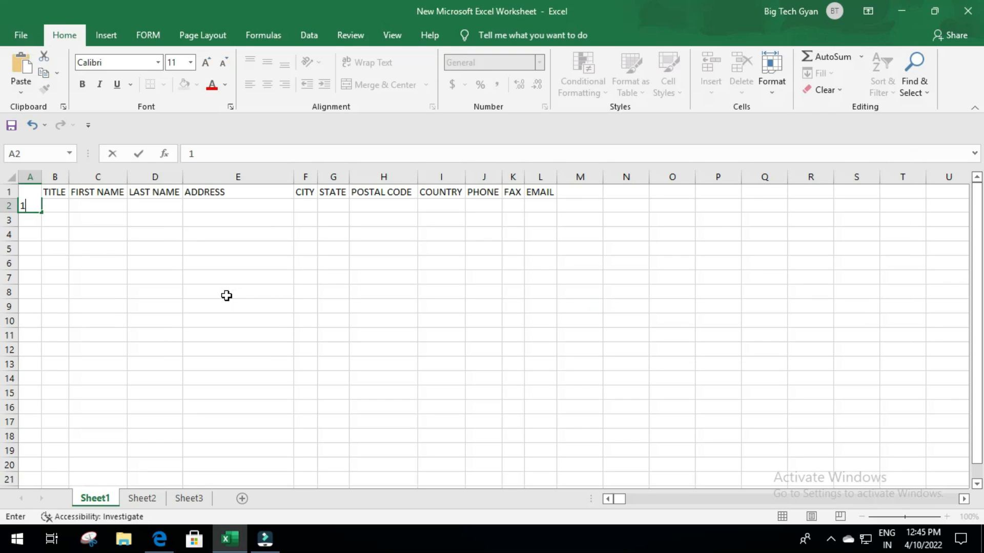
pyautogui.press('Tab')
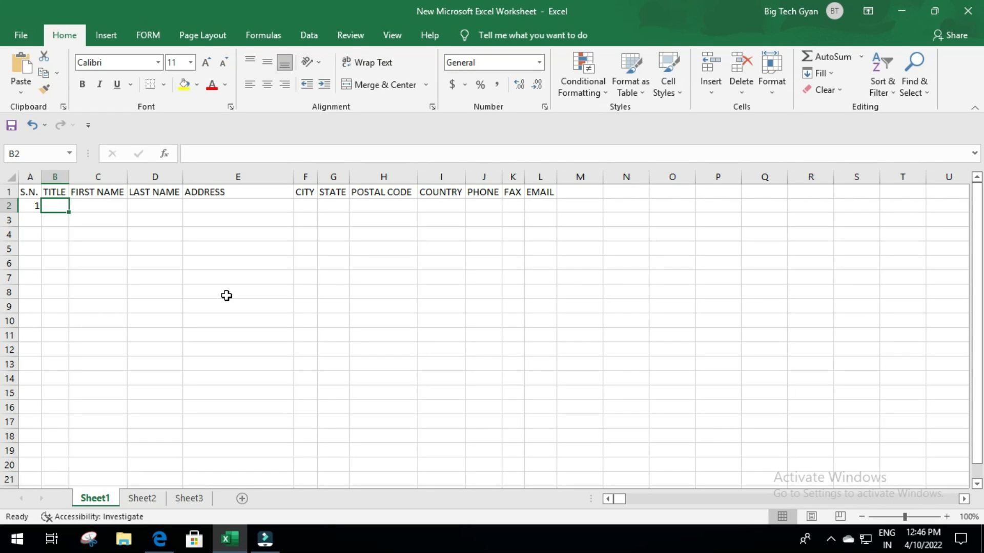
pyautogui.write('MR.')
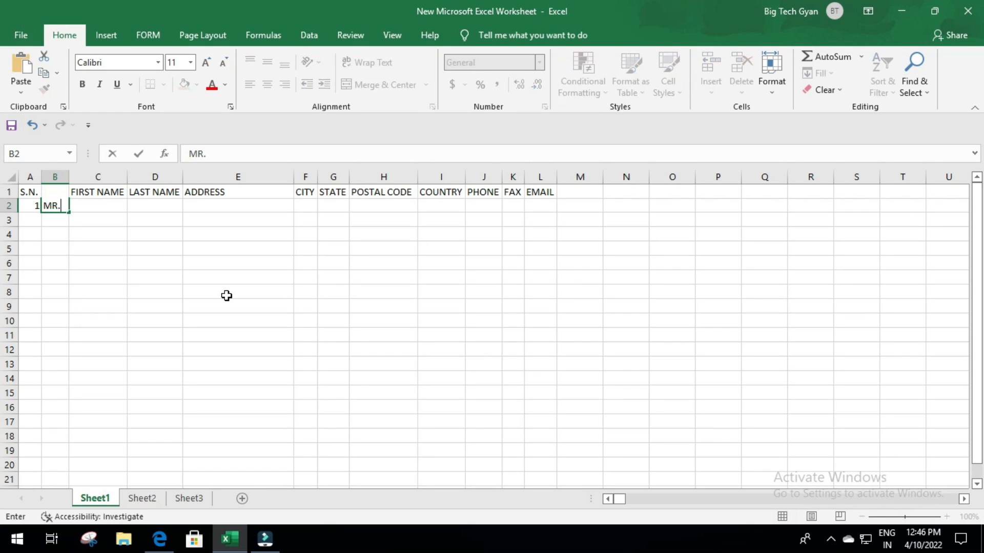
pyautogui.press('Tab')
pyautogui.hotkey('alt', 'Tab')
pyautogui.hotkey('alt', 'Tab')
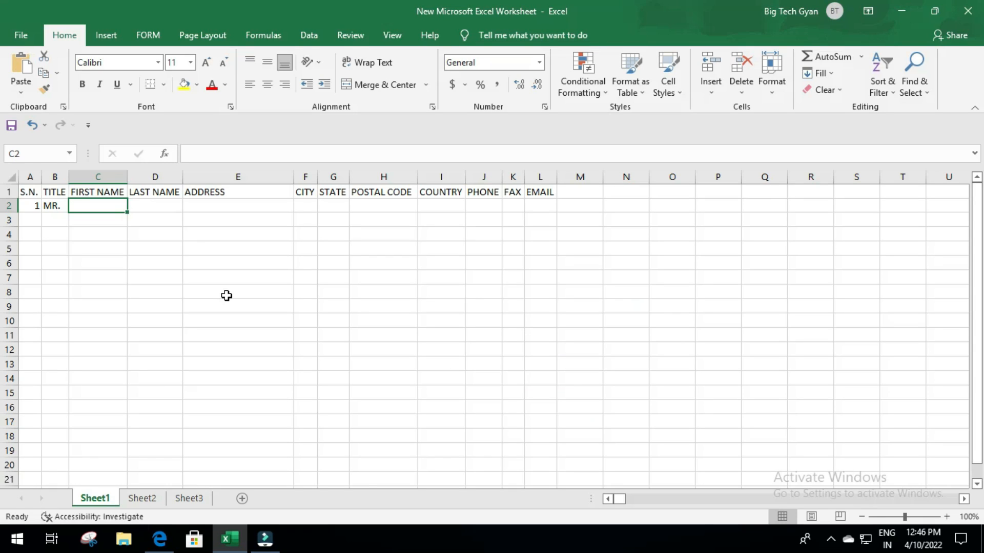
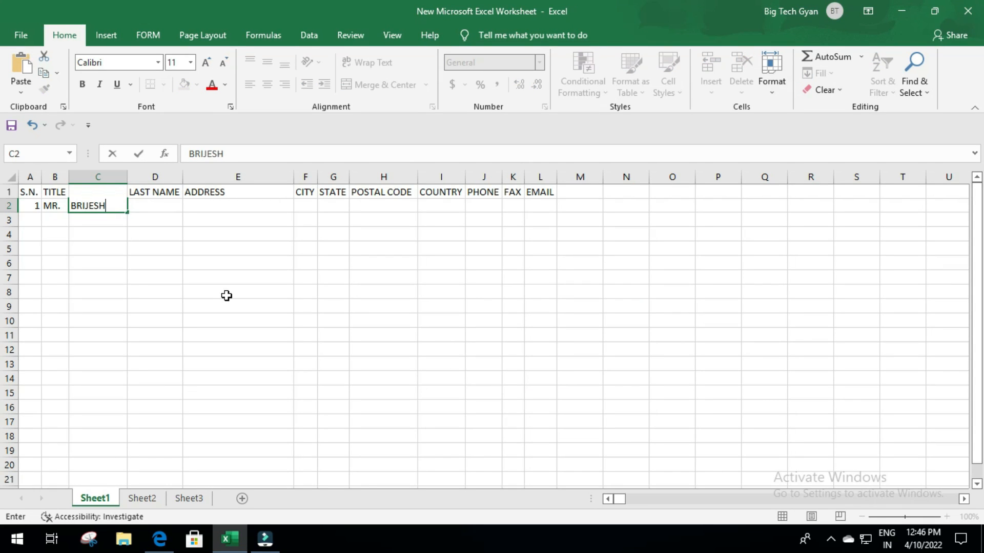
pyautogui.press('Tab')
pyautogui.hotkey('alt', 'Tab')
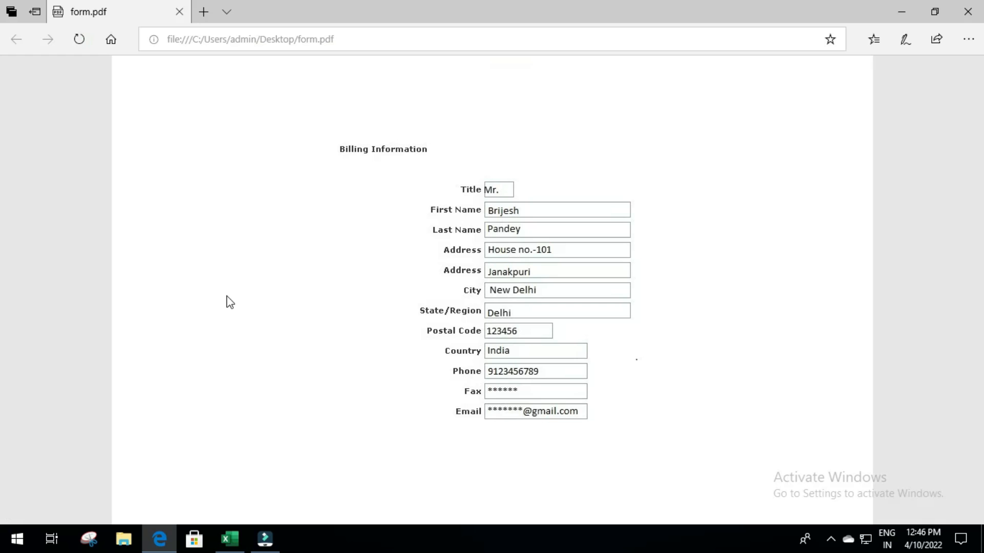
pyautogui.hotkey('alt', 'Tab')
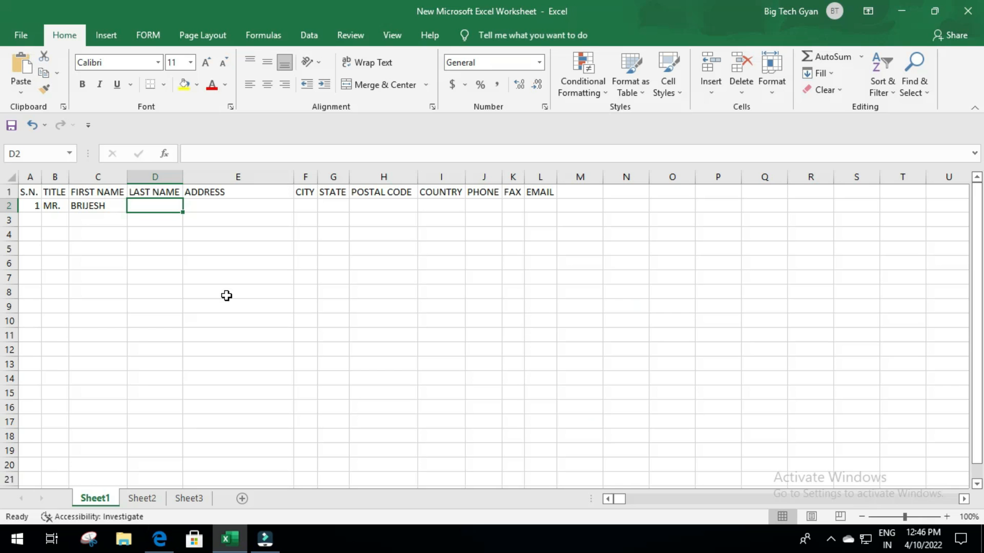
pyautogui.press('Tab')
# - Fill in the customer's address, city, state, postal code and country in E2:I2
pyautogui.hotkey('alt', 'Tab')
pyautogui.hotkey('alt', 'Tab')
pyautogui.hotkey('alt', 'Tab')
pyautogui.hotkey('alt', 'Tab')
pyautogui.write('JANAKPURI')
pyautogui.press('Tab')
pyautogui.hotkey('alt', 'Tab')
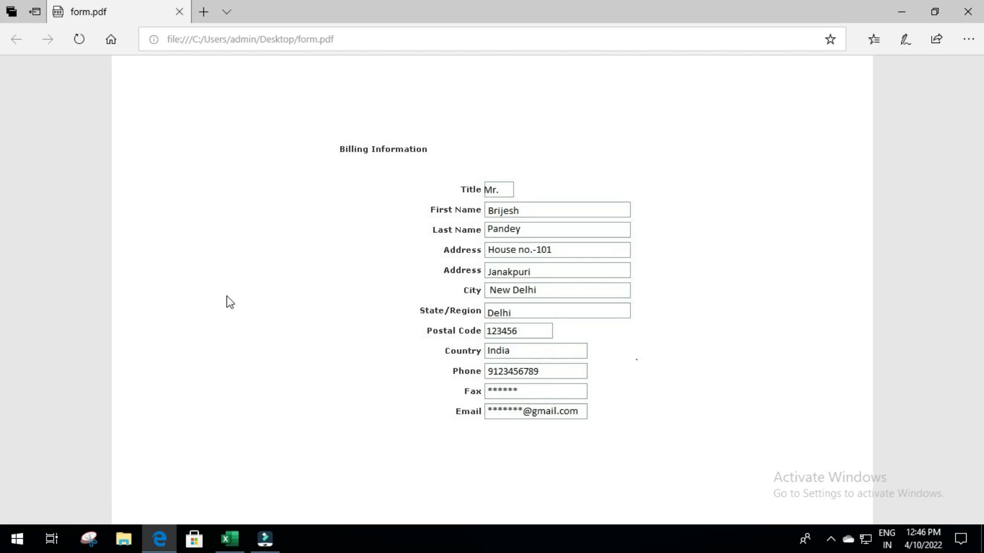
pyautogui.hotkey('alt', 'Tab')
pyautogui.write('NEW DELHI')
pyautogui.press('Tab')
pyautogui.hotkey('alt', 'Tab')
pyautogui.hotkey('alt', 'Tab')
pyautogui.write('DELHI')
pyautogui.press('Tab')
# - Enter the customer's phone number, fax and e-mail address in J2:L2
pyautogui.hotkey('alt', 'Tab')
pyautogui.hotkey('alt', 'Tab')
pyautogui.write('123456')
pyautogui.press('Tab')
pyautogui.hotkey('alt', 'Tab')
pyautogui.hotkey('alt', 'Tab')
pyautogui.write('INDIA')
pyautogui.press('Tab')
pyautogui.hotkey('alt', 'Tab')
pyautogui.hotkey('alt', 'Tab')
pyautogui.write('9123456789')
pyautogui.press('Tab')
pyautogui.hotkey('alt', 'Tab')
pyautogui.hotkey('alt', 'Tab')
pyautogui.write('***')
pyautogui.press('Tab')
pyautogui.write('***@GMAI')
pyautogui.press('BackSpace')
pyautogui.press('BackSpace')
pyautogui.press('BackSpace')
pyautogui.press('BackSpace')
pyautogui.write('gmail.com')
pyautogui.press('Return')
# - Autofit columns A–L to the new row 2 data and move to cell A3
pyautogui.moveTo(53, 176); pyautogui.dragTo(562, 189)
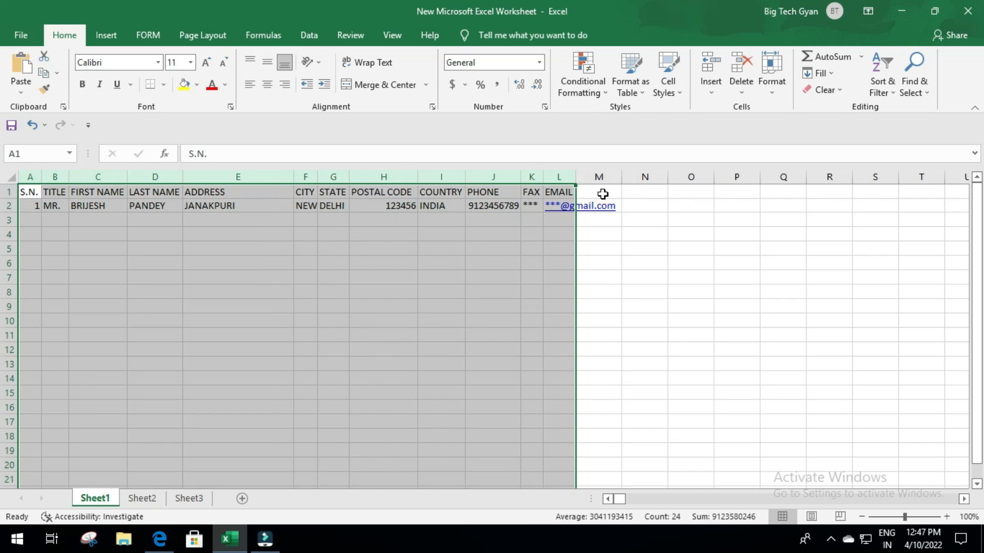
pyautogui.doubleClick(579, 173)
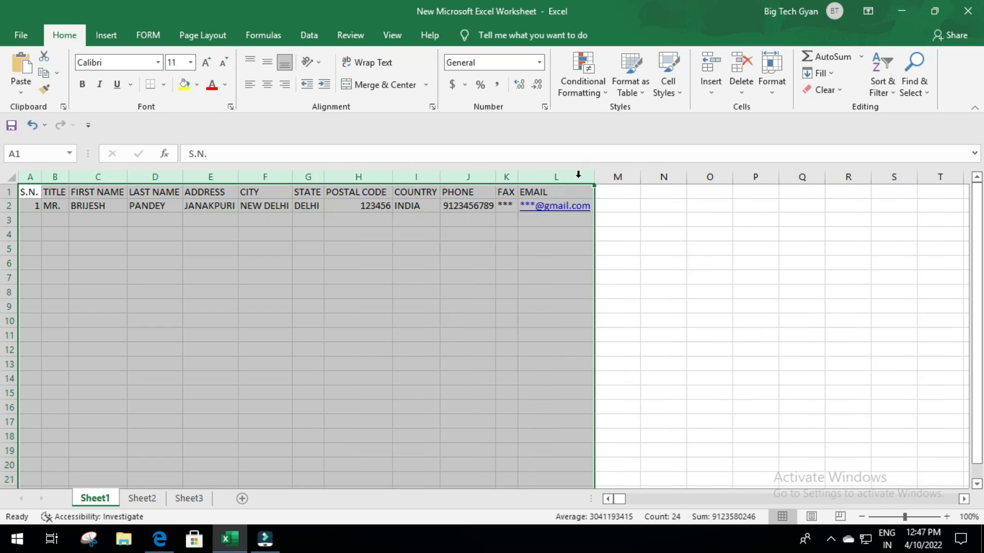
pyautogui.click(60, 220)
pyautogui.click(33, 219)
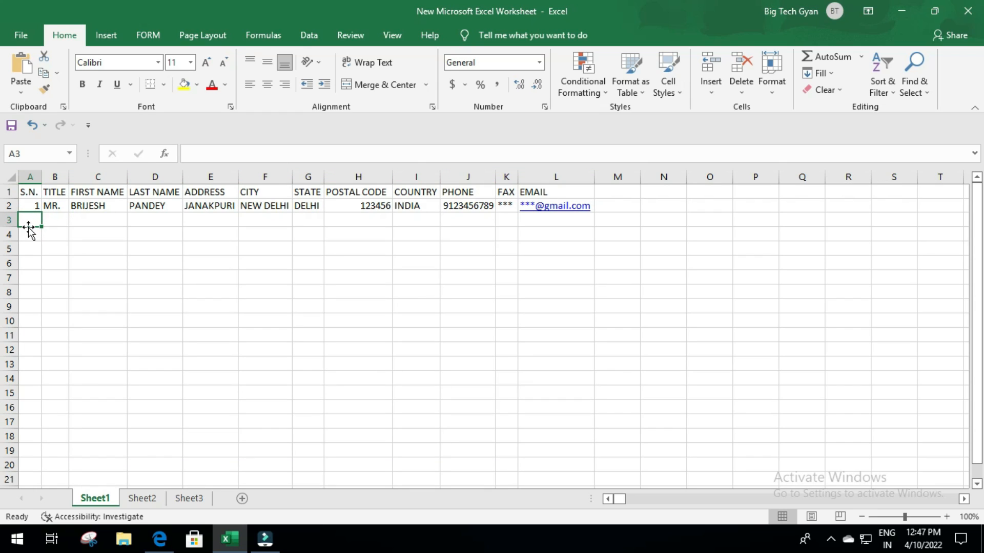
# - Enter 2 in A3 and fill A2:A3 down to A21 so serial numbers run 1–20
pyautogui.write('2')
pyautogui.press('Return')
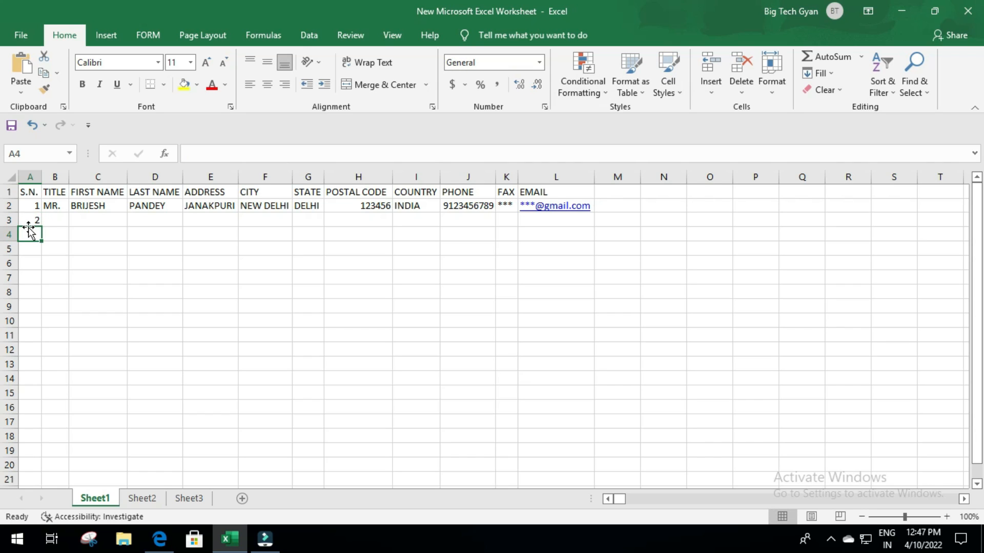
pyautogui.press('Up')
pyautogui.press('Up')
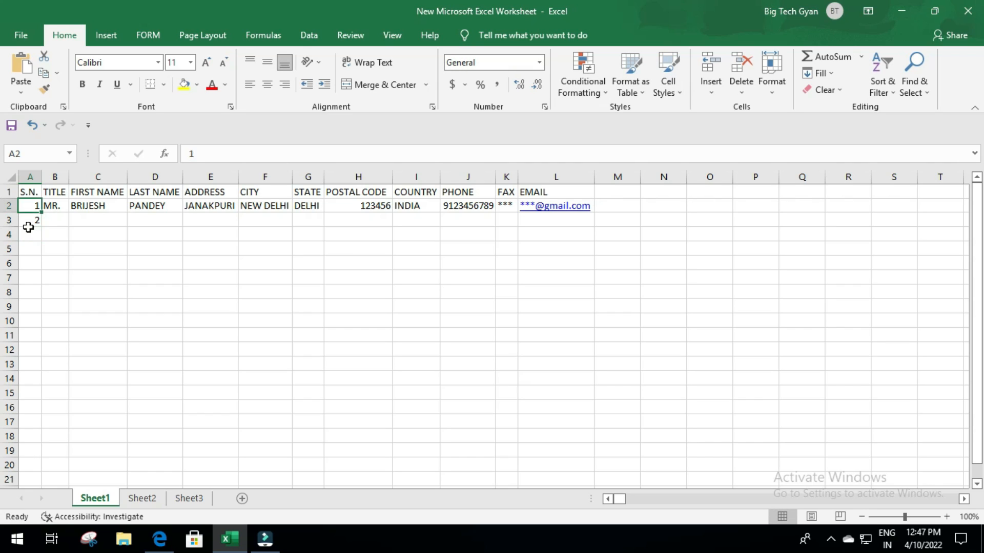
pyautogui.click(32, 207)
pyautogui.moveTo(27, 216); pyautogui.dragTo(28, 221)
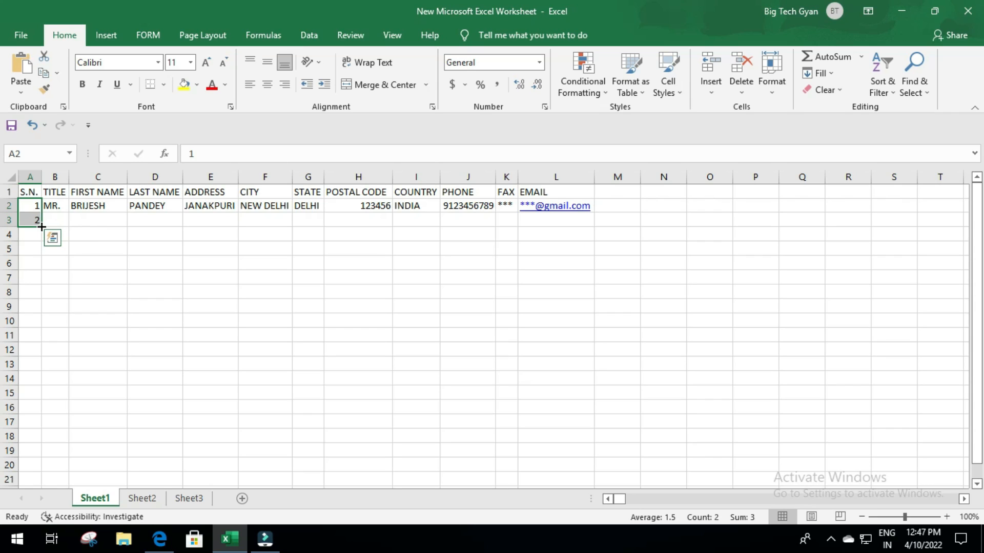
pyautogui.moveTo(41, 225)
pyautogui.mouseDown()
pyautogui.moveTo(42, 237)
pyautogui.moveTo(42, 226)
pyautogui.mouseUp()
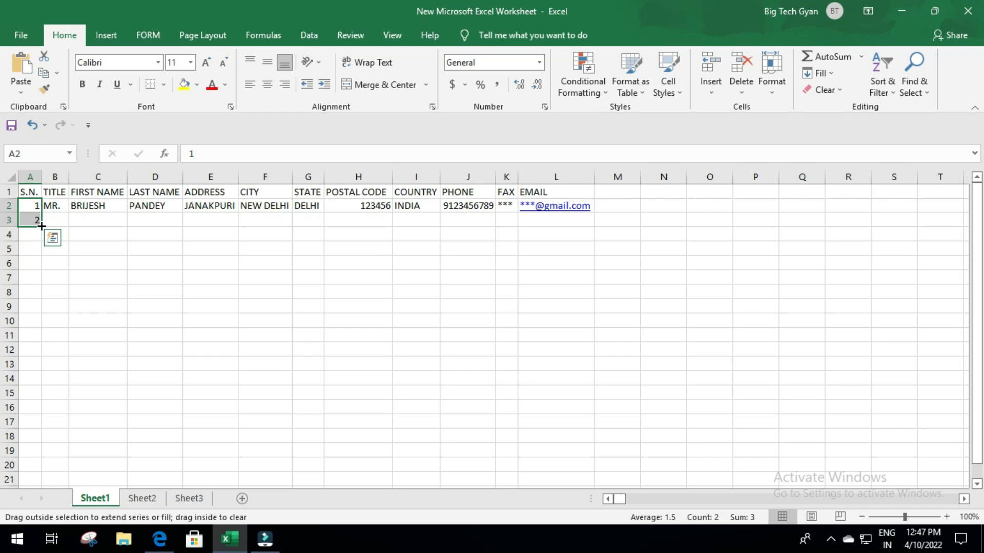
pyautogui.moveTo(42, 226); pyautogui.dragTo(20, 482)
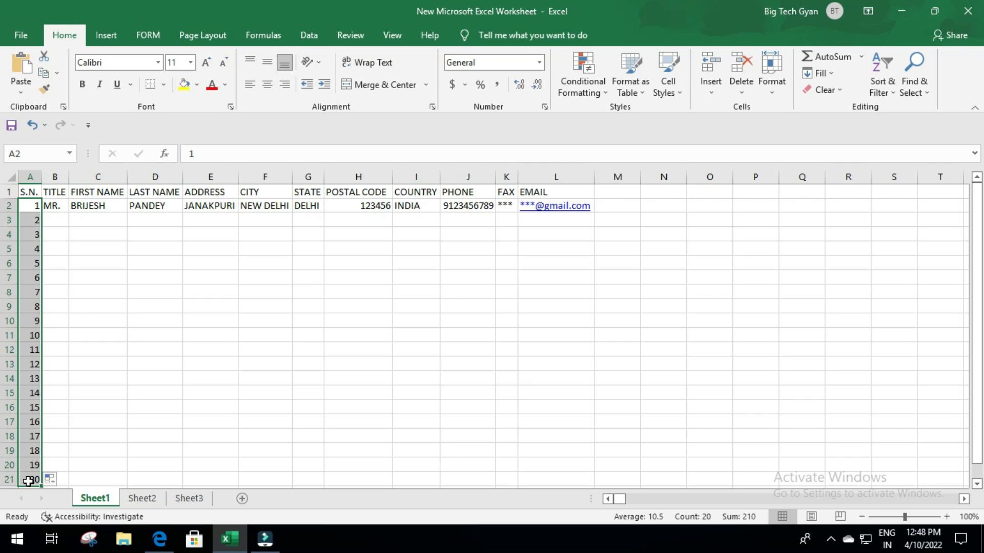
pyautogui.click(32, 207)
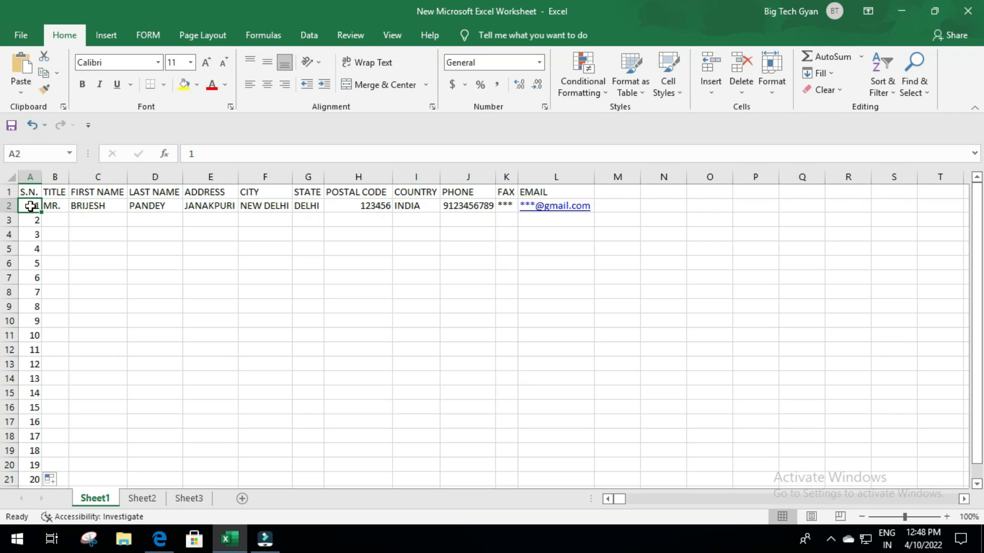
# - Clear A2:A21, then rebuild the 1–20 series from a single 1 using Fill Series
pyautogui.click(74, 229)
pyautogui.moveTo(33, 206); pyautogui.dragTo(11, 422)
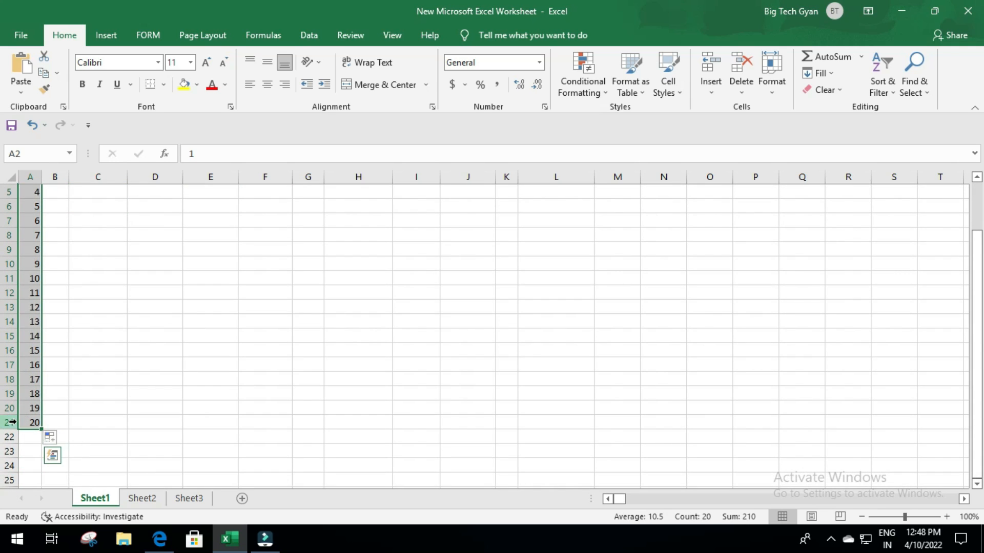
pyautogui.press('Delete')
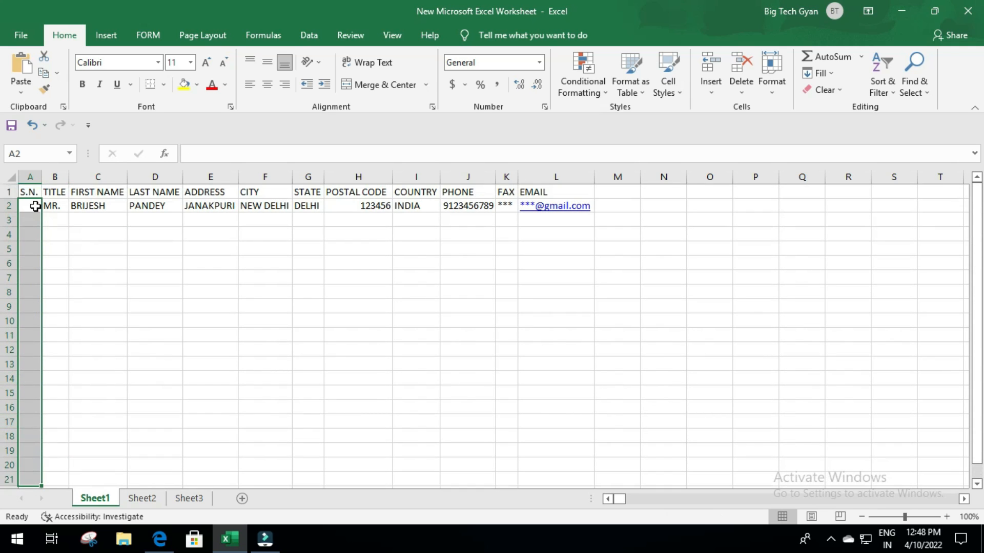
pyautogui.click(35, 207)
pyautogui.write('1')
pyautogui.press('Return')
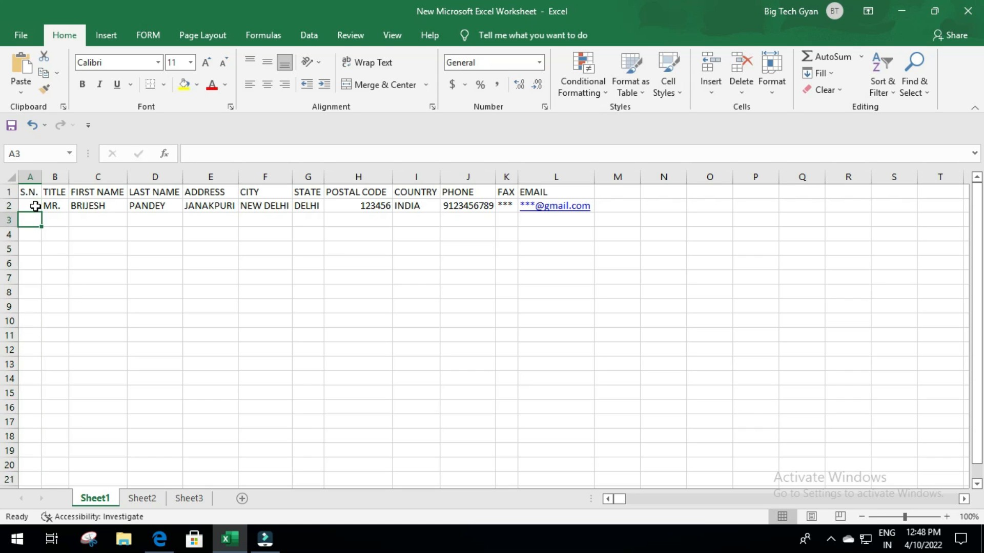
pyautogui.click(34, 206)
pyautogui.moveTo(42, 212); pyautogui.dragTo(86, 386)
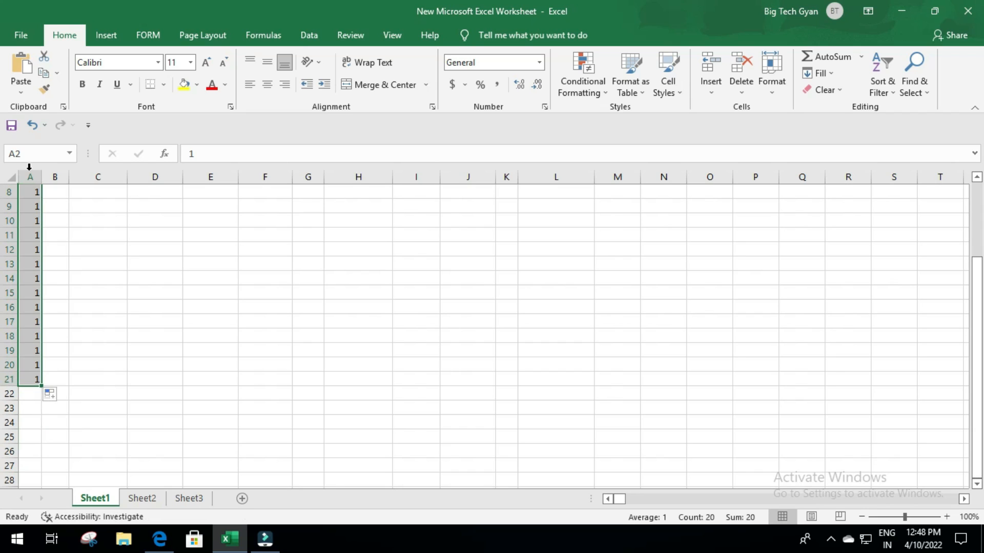
pyautogui.click(62, 397)
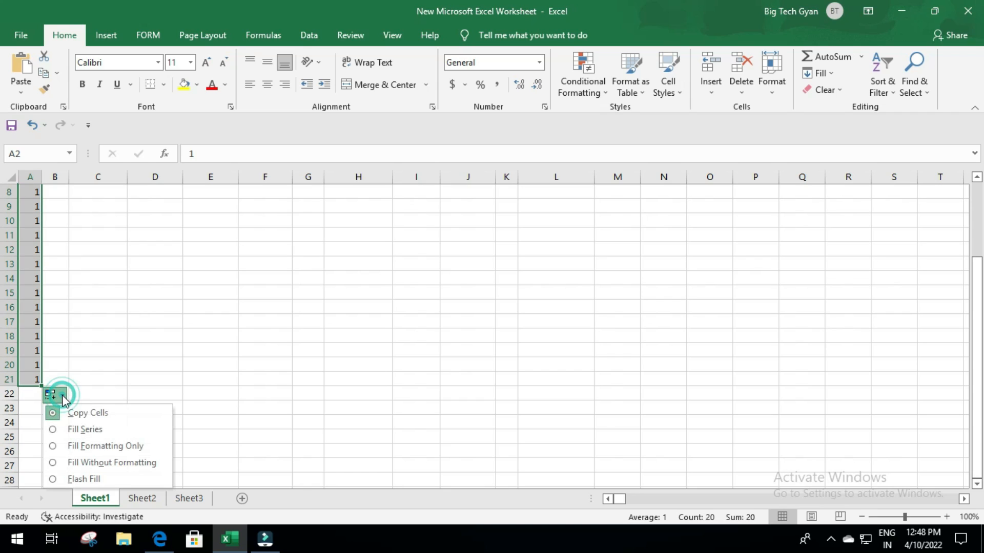
pyautogui.click(82, 429)
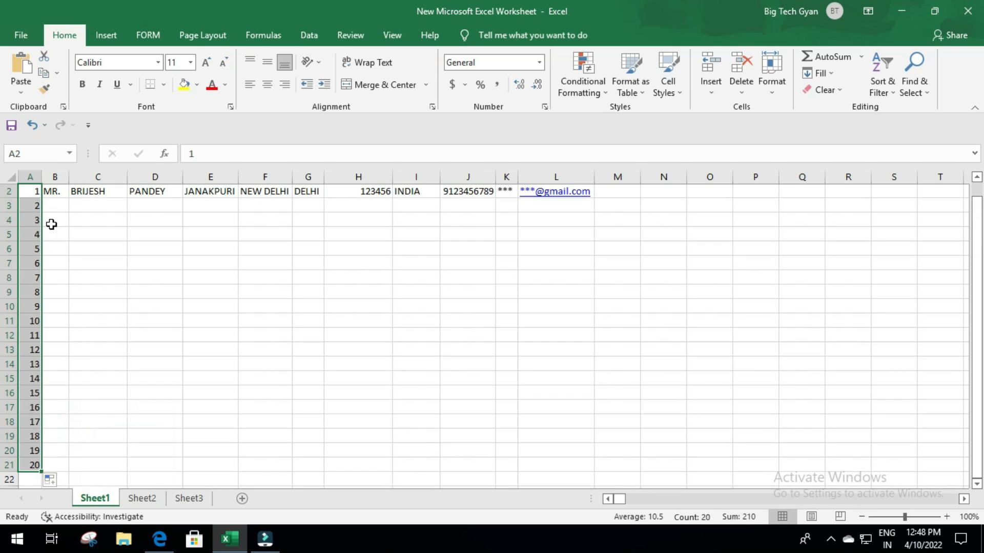
# - Enter the title MR. in B3 for the second record
pyautogui.scroll(-3, 29, 334)
pyautogui.scroll(4, 39, 342)
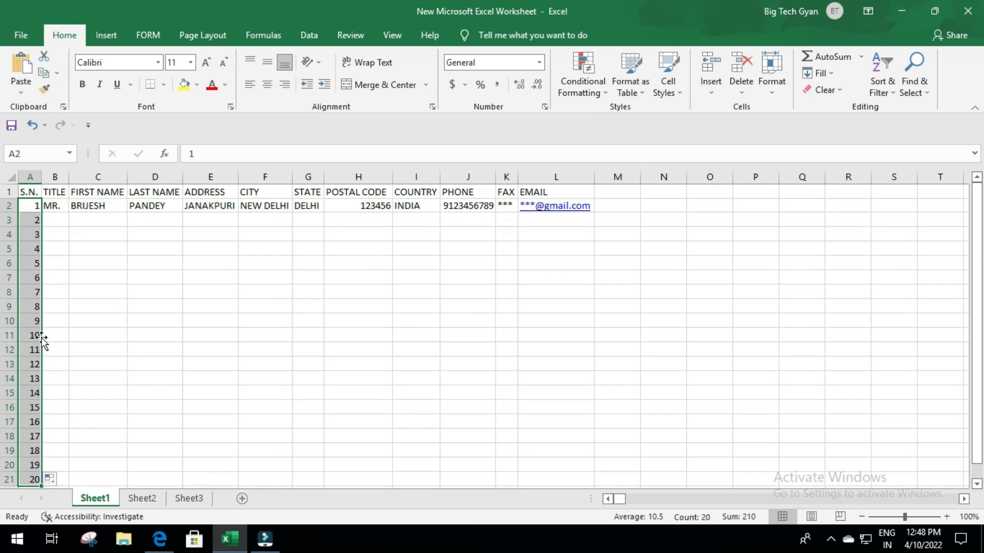
pyautogui.click(56, 219)
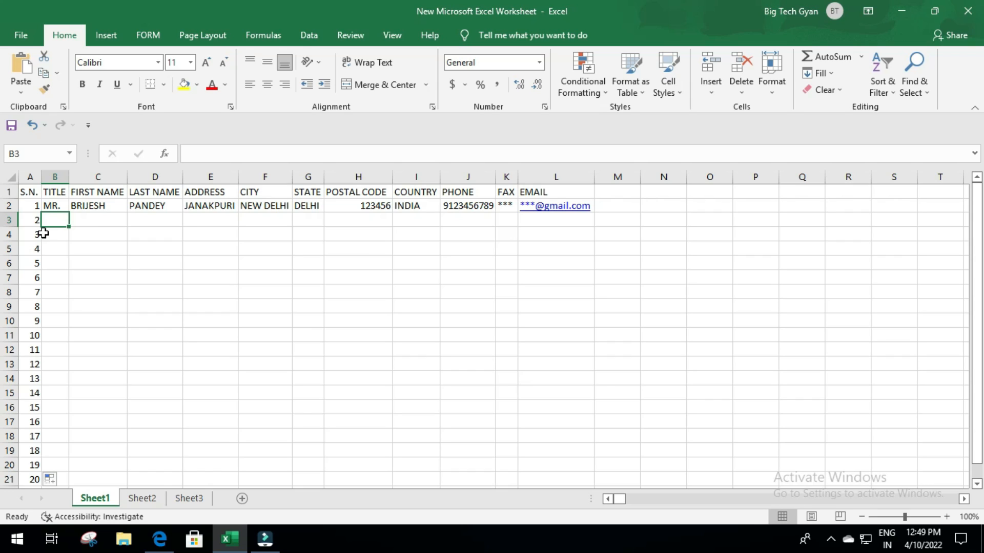
pyautogui.write('MR.')
pyautogui.press('Tab')
# - Enter the second customer's first and last name and address AGRA in row 3
pyautogui.press('Tab')
pyautogui.press('Tab')
pyautogui.write('AGRA')
pyautogui.press('Tab')
pyautogui.press('Left')
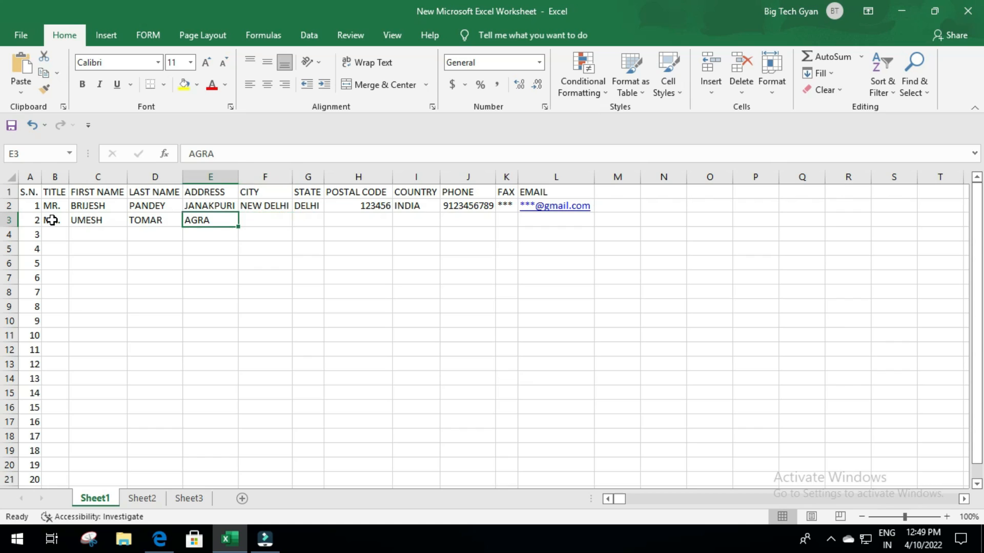
pyautogui.press('Right')
# - Fill in city AGRA, state UP, the postal code, country INDIA and the phone number in row 3
pyautogui.write('AGRA')
pyautogui.press('Tab')
pyautogui.write('UP')
pyautogui.press('Tab')
pyautogui.write('123457')
pyautogui.press('Tab')
pyautogui.write('IN')
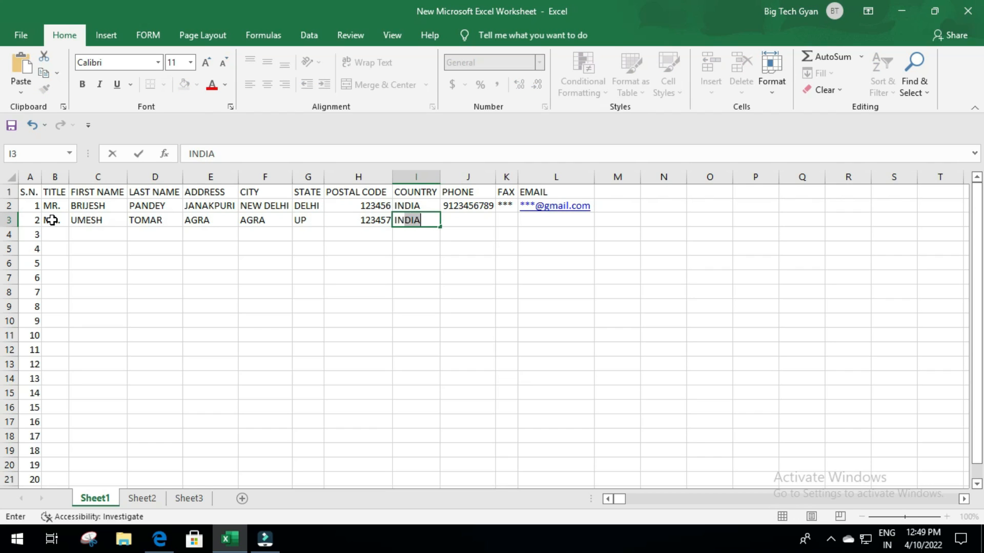
pyautogui.press('Tab')
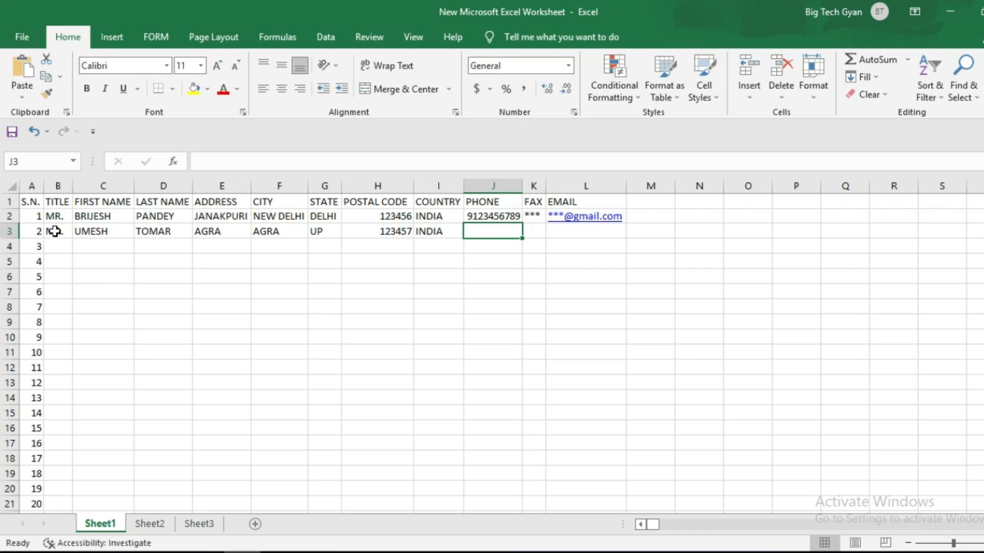
pyautogui.write('912345678')
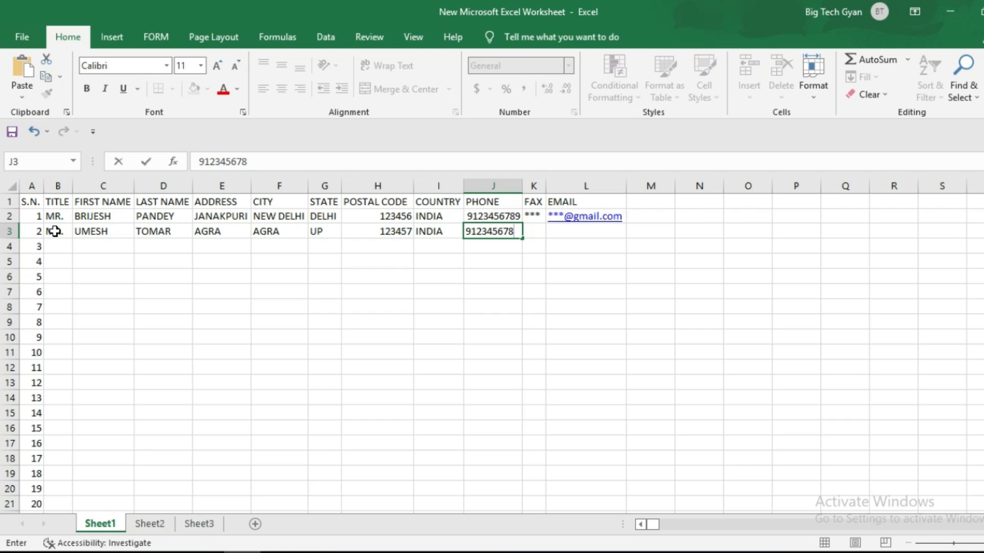
pyautogui.press('Return')
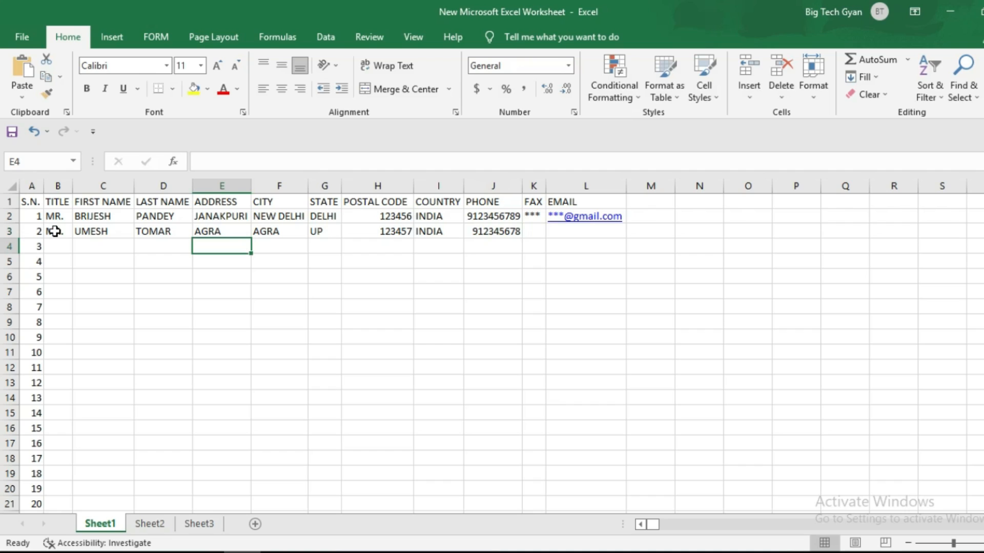
pyautogui.press('Up')
pyautogui.press('Up')
pyautogui.press('Down')
pyautogui.press('Right')
pyautogui.press('Right')
pyautogui.press('Right')
pyautogui.press('Right')
pyautogui.press('Right')
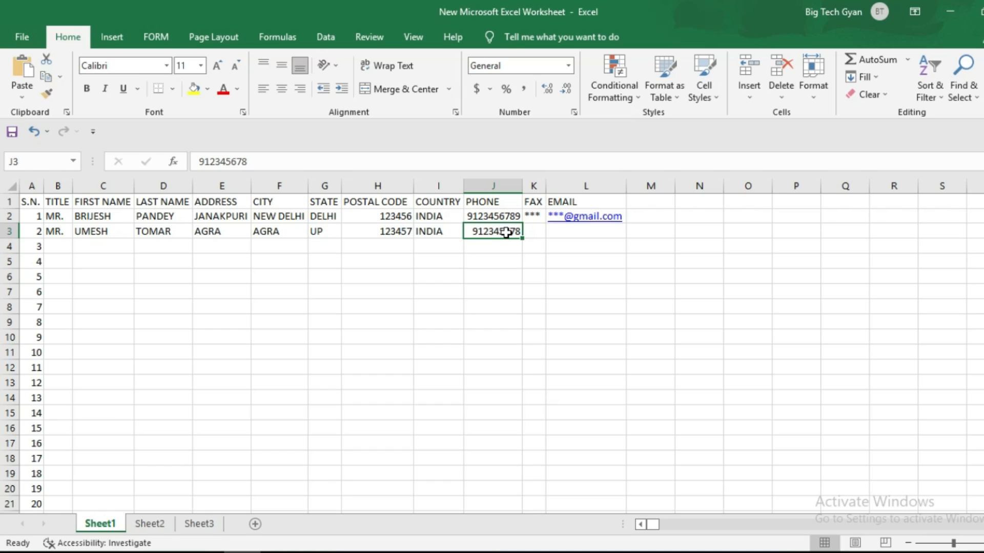
# - Add a Data Validation rule to column J: text length equal to 10
pyautogui.click(493, 184)
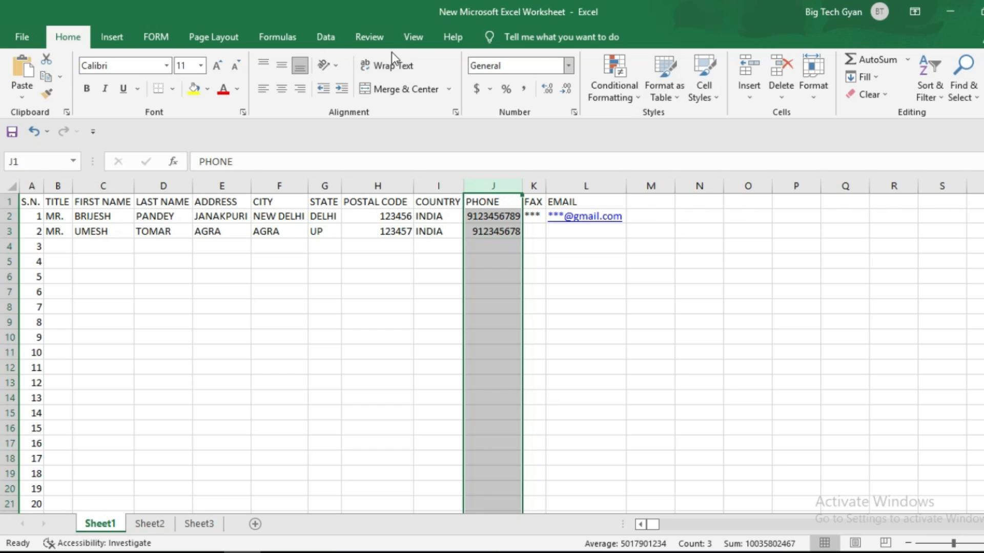
pyautogui.click(324, 41)
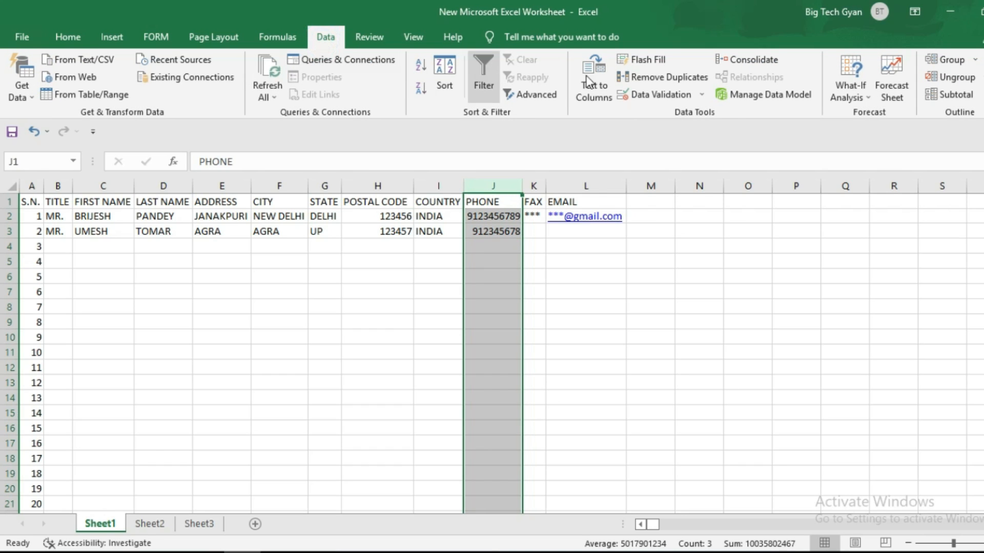
pyautogui.click(674, 94)
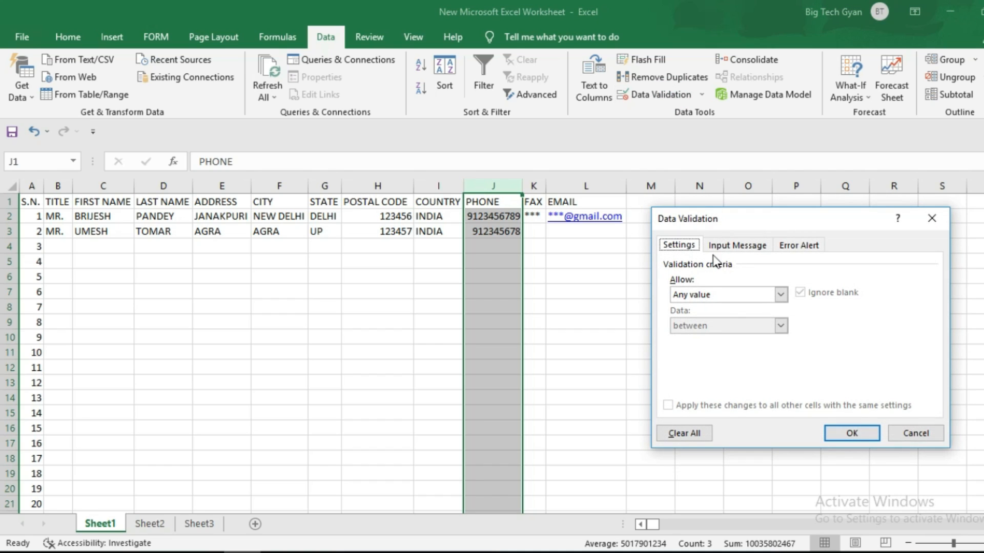
pyautogui.click(785, 293)
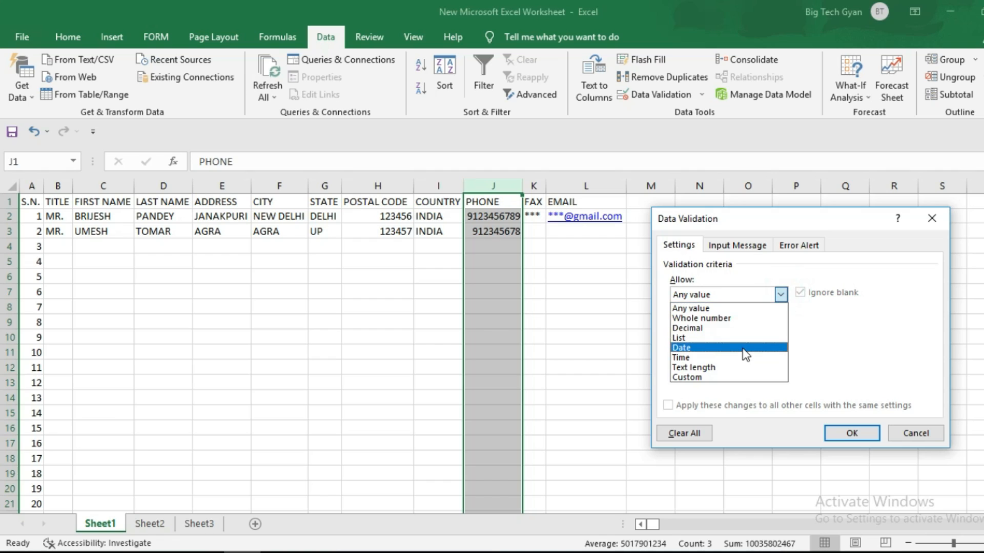
pyautogui.click(723, 367)
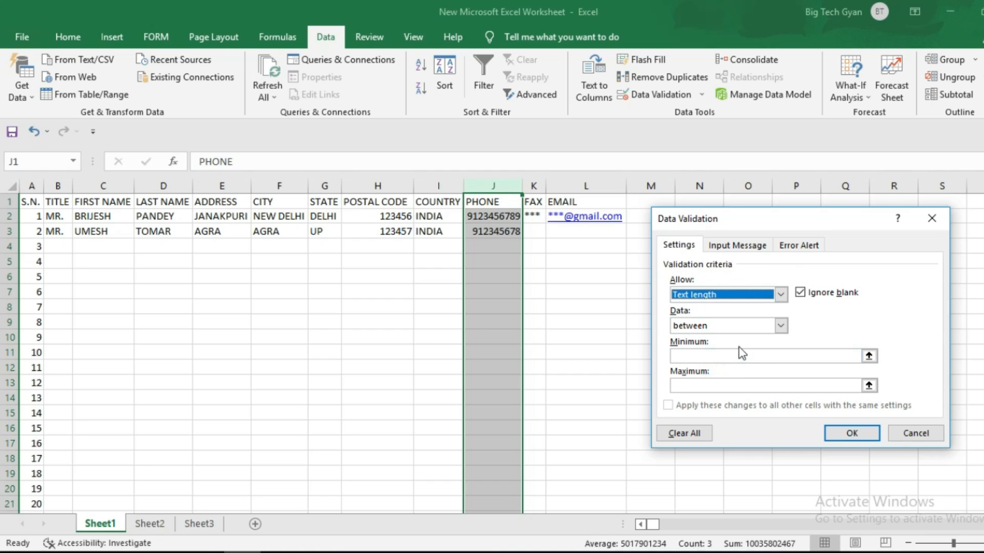
pyautogui.click(781, 326)
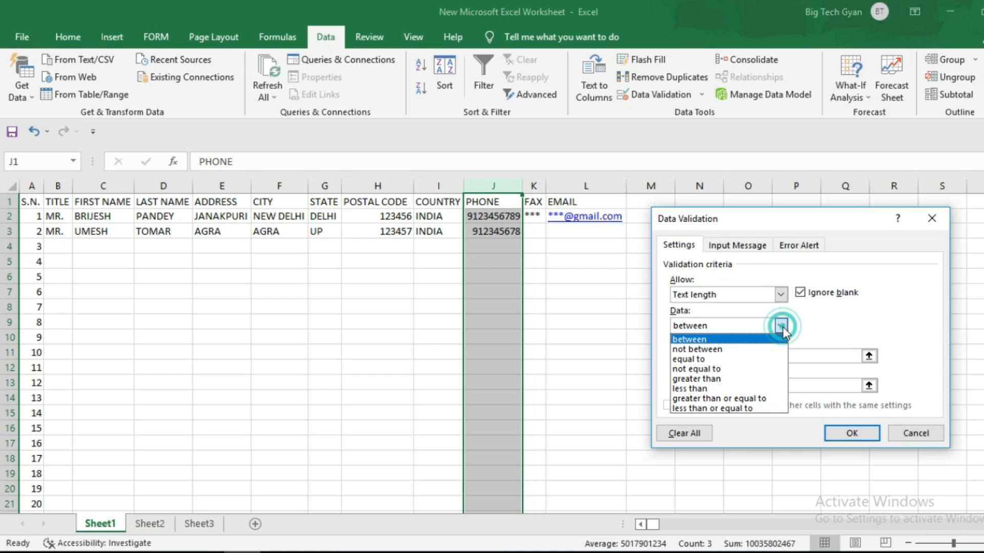
pyautogui.click(717, 356)
pyautogui.click(731, 359)
pyautogui.write('10')
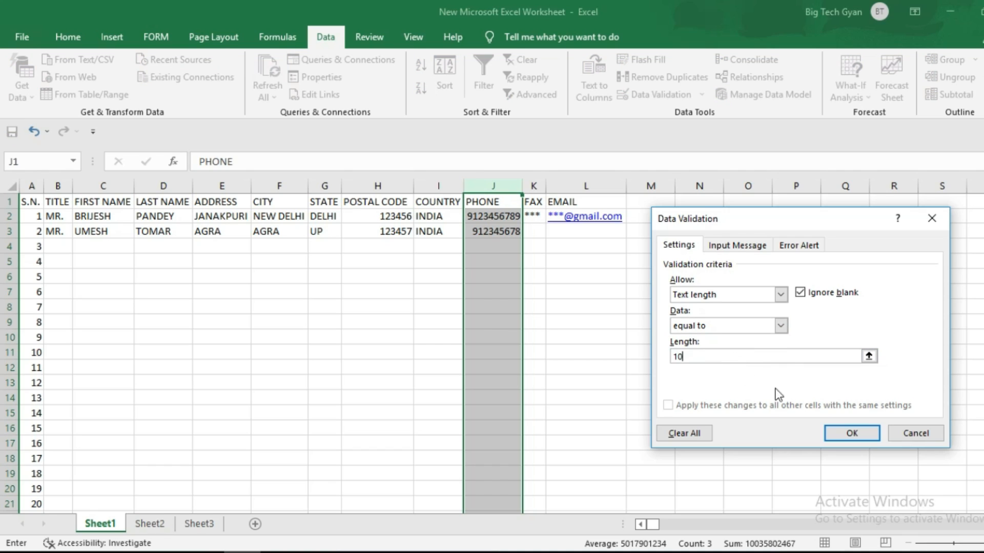
pyautogui.click(850, 432)
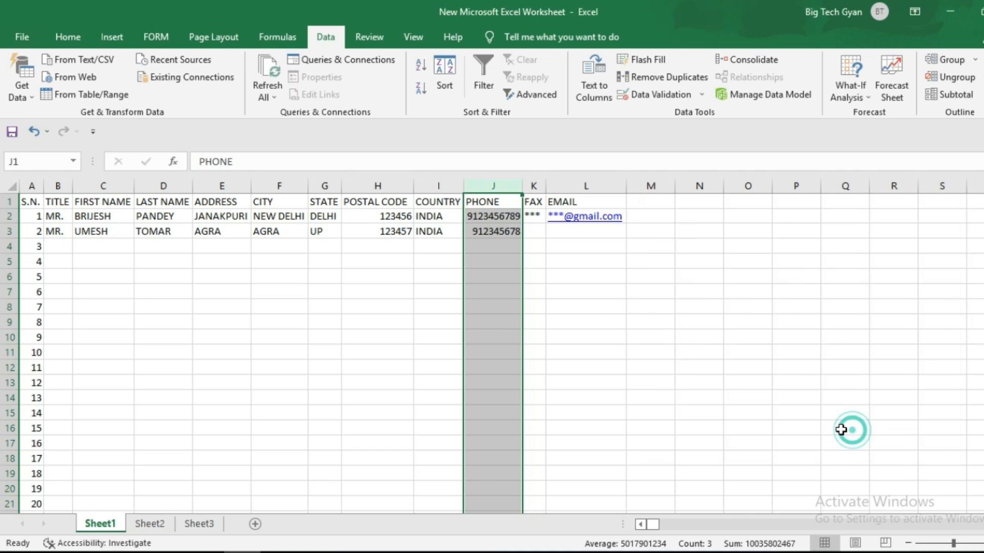
pyautogui.click(590, 318)
pyautogui.click(500, 242)
pyautogui.write('123')
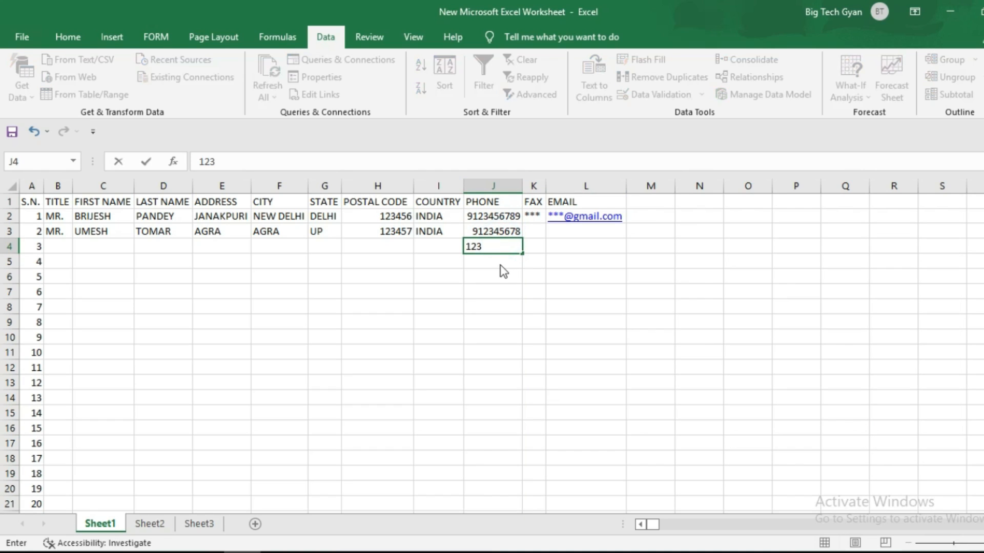
pyautogui.press('Return')
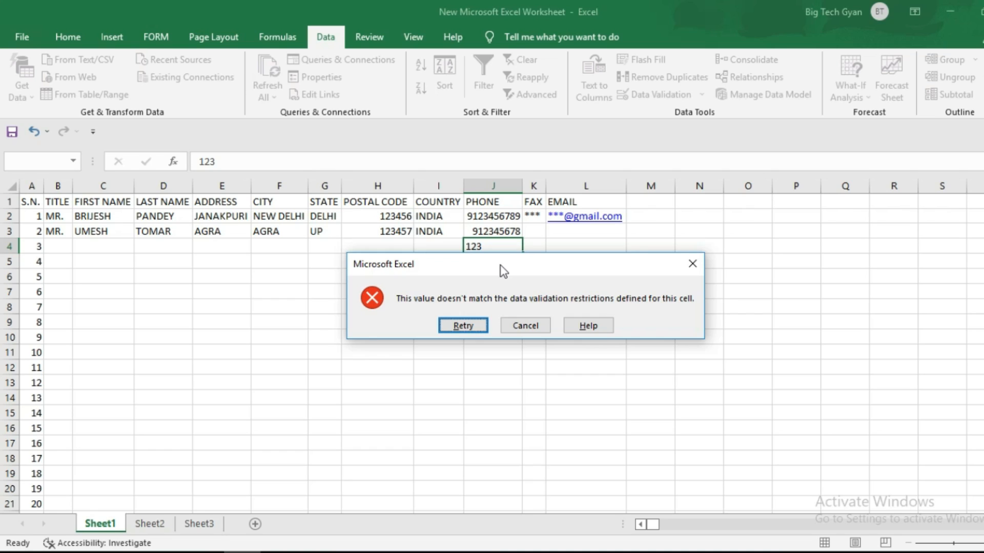
pyautogui.press('Escape')
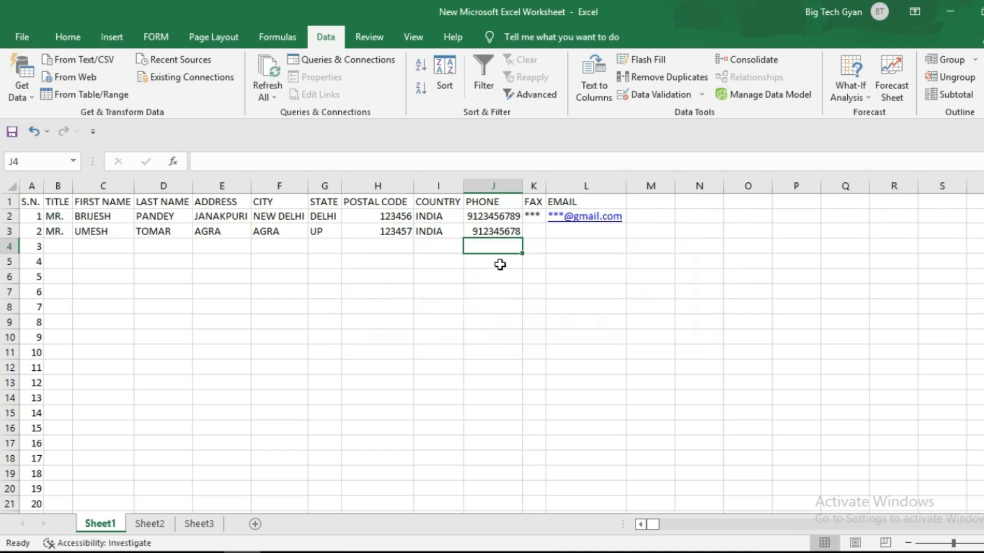
pyautogui.click(507, 228)
pyautogui.write('1234567')
pyautogui.press('Return')
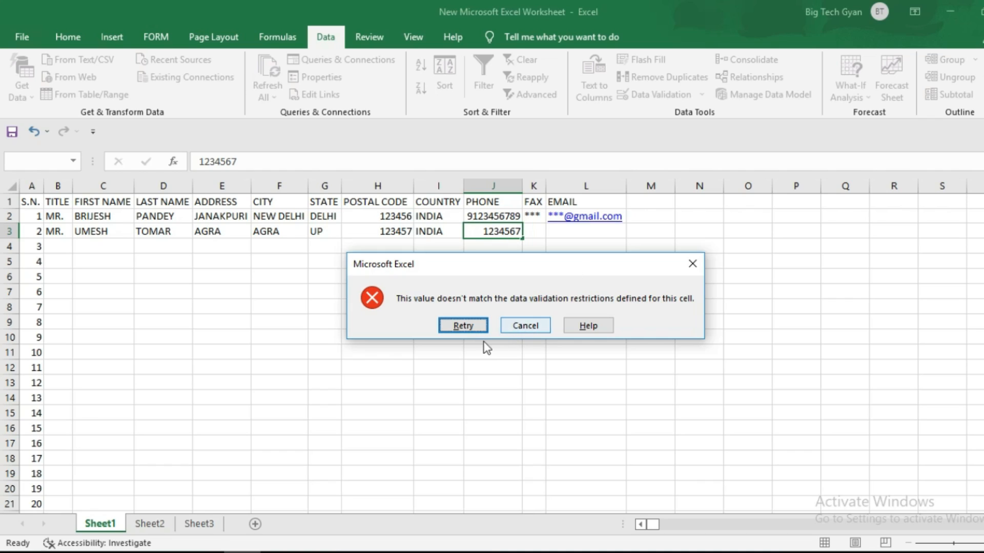
pyautogui.click(526, 327)
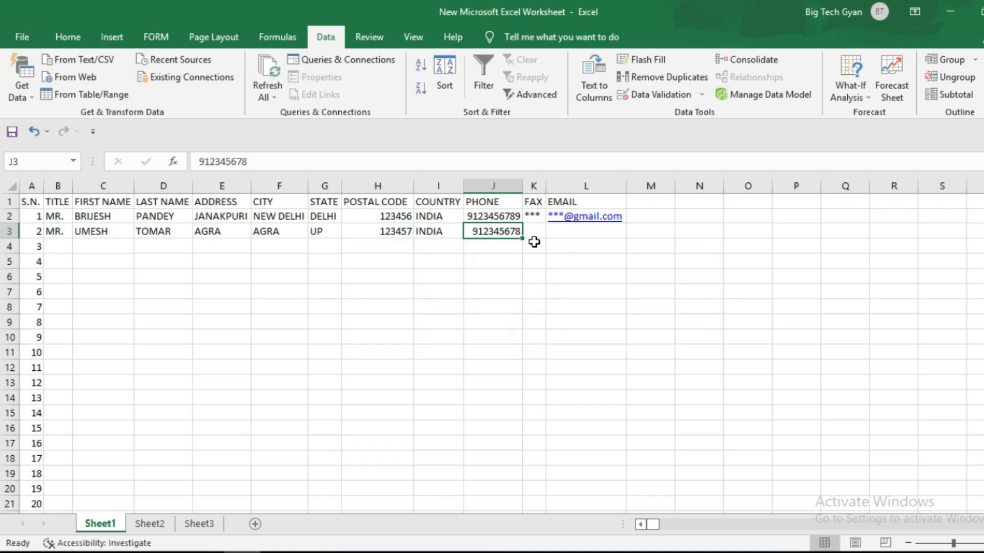
# - Give column J's validation an error alert titled 'WRONG ENTRY' with message 'PLEASE ENTER CORRECT NO.'
pyautogui.click(493, 185)
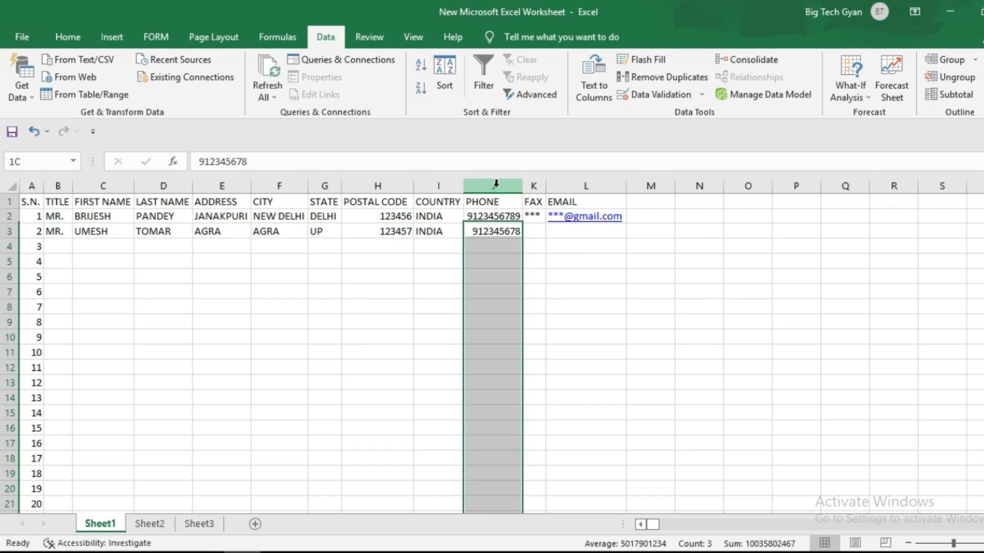
pyautogui.click(638, 94)
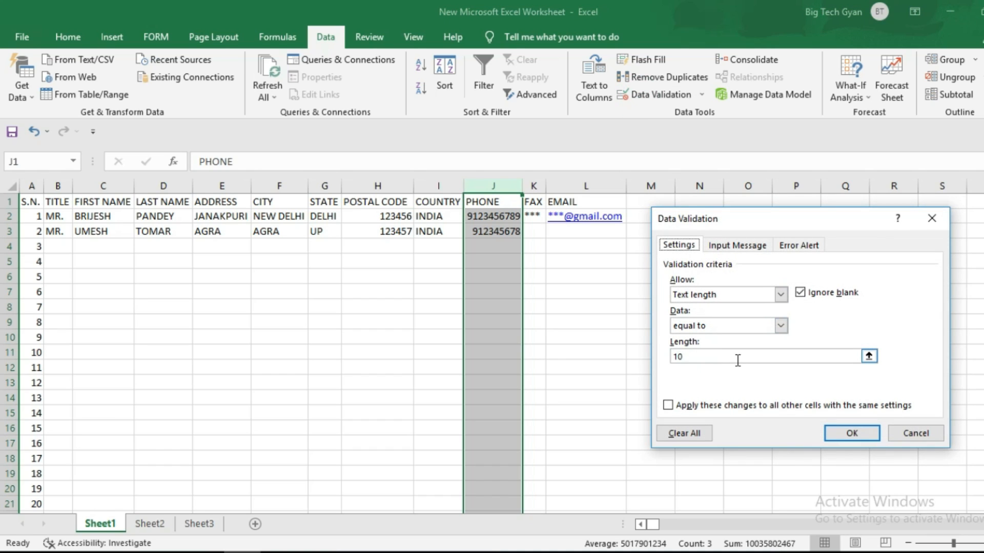
pyautogui.click(808, 245)
pyautogui.click(816, 314)
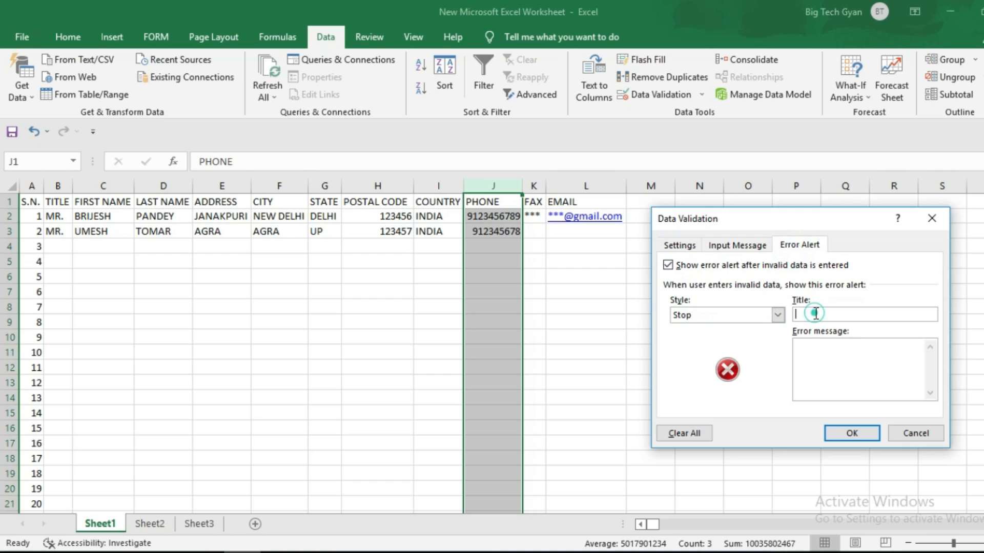
pyautogui.write('WRONG ENTRY')
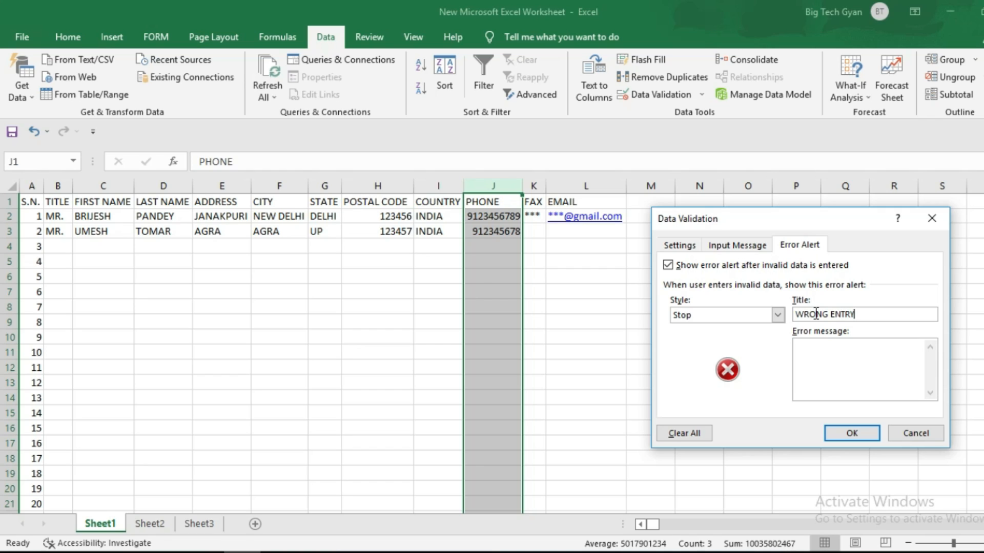
pyautogui.click(881, 380)
pyautogui.write('PLEASE ENTER CORRECT')
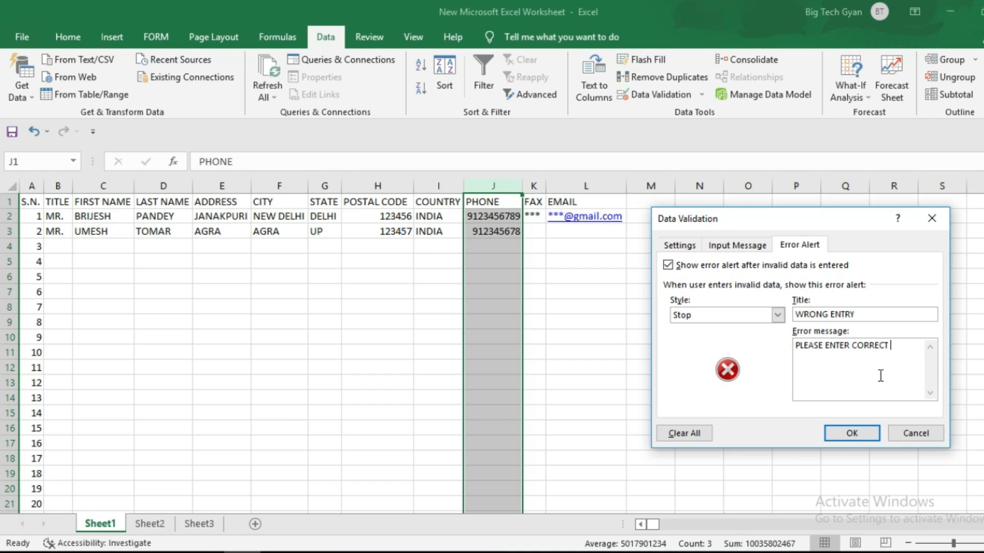
pyautogui.write(' NO.')
pyautogui.click(851, 433)
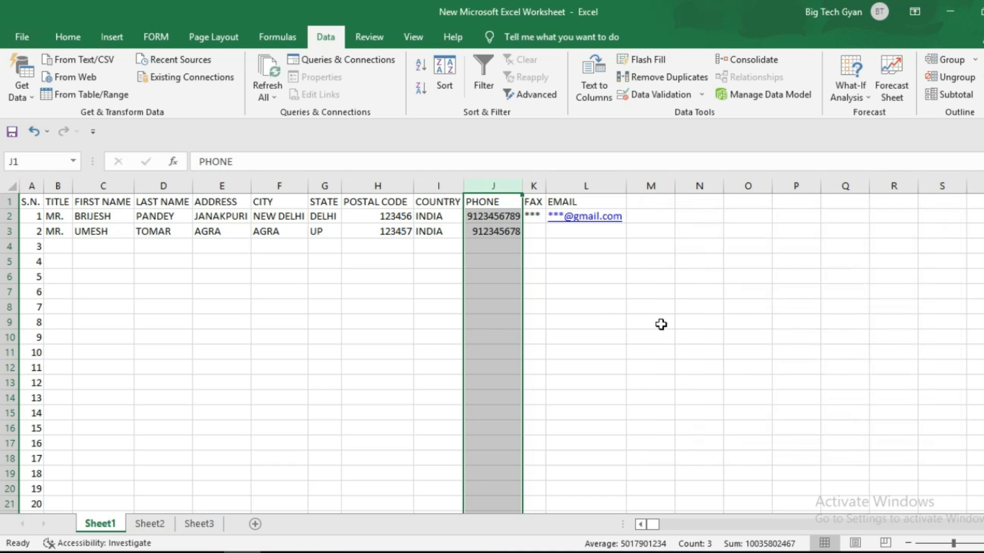
pyautogui.click(481, 250)
pyautogui.write('12345')
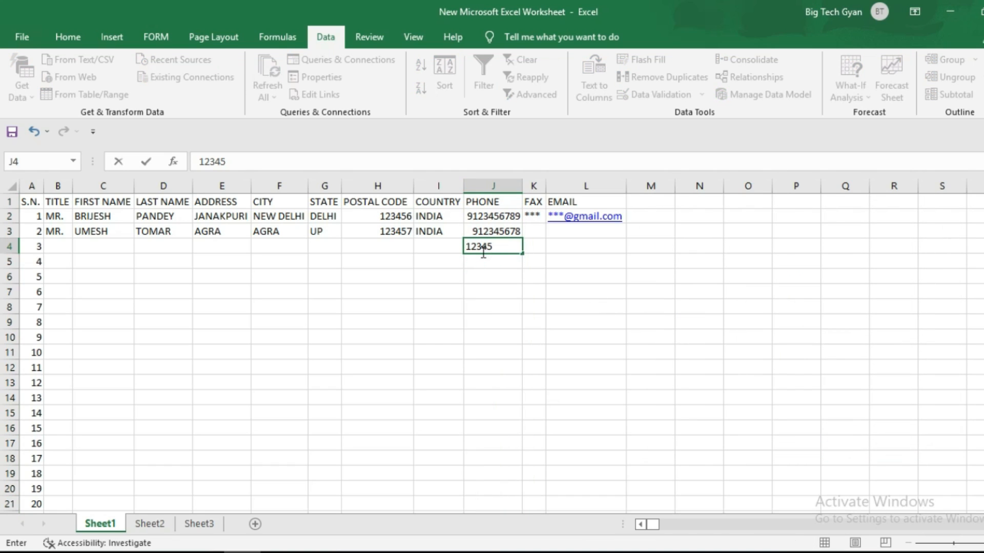
pyautogui.press('Return')
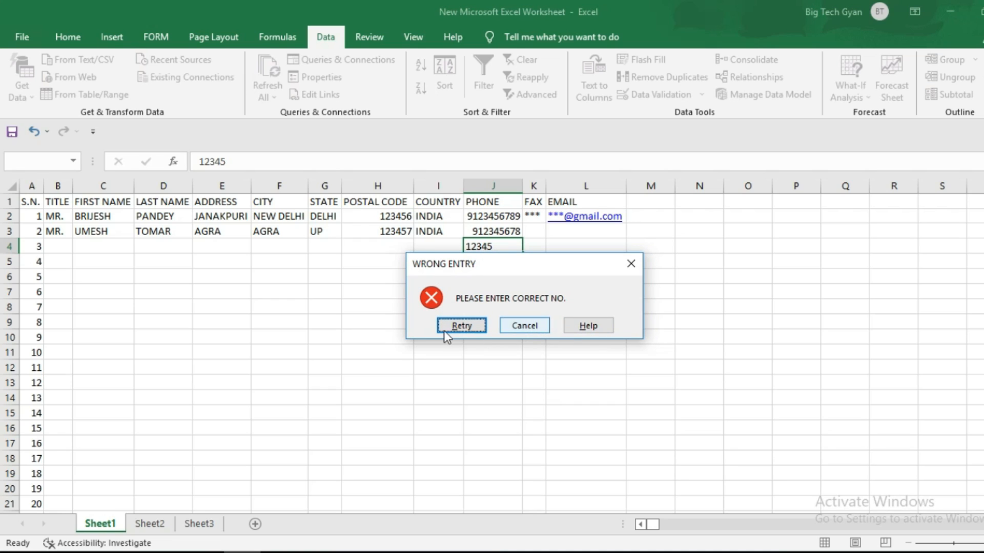
pyautogui.click(524, 324)
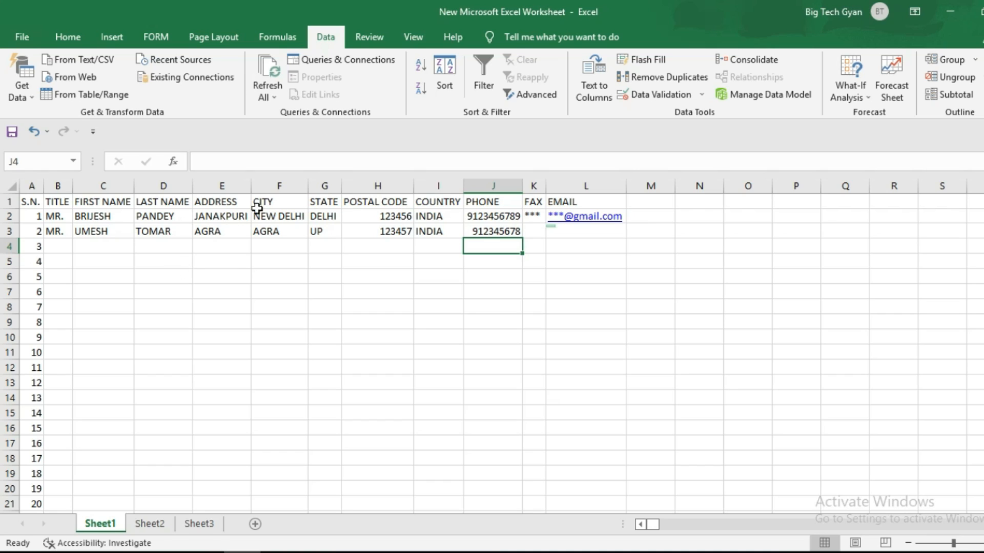
pyautogui.click(721, 261)
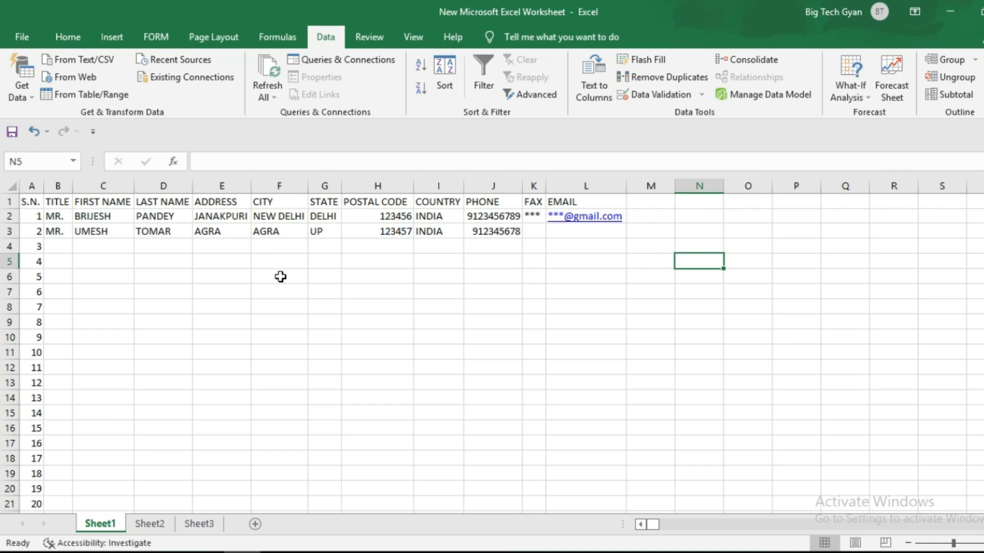
# - Enter title MR. and the third customer's first name in row 4
pyautogui.click(77, 246)
pyautogui.click(51, 245)
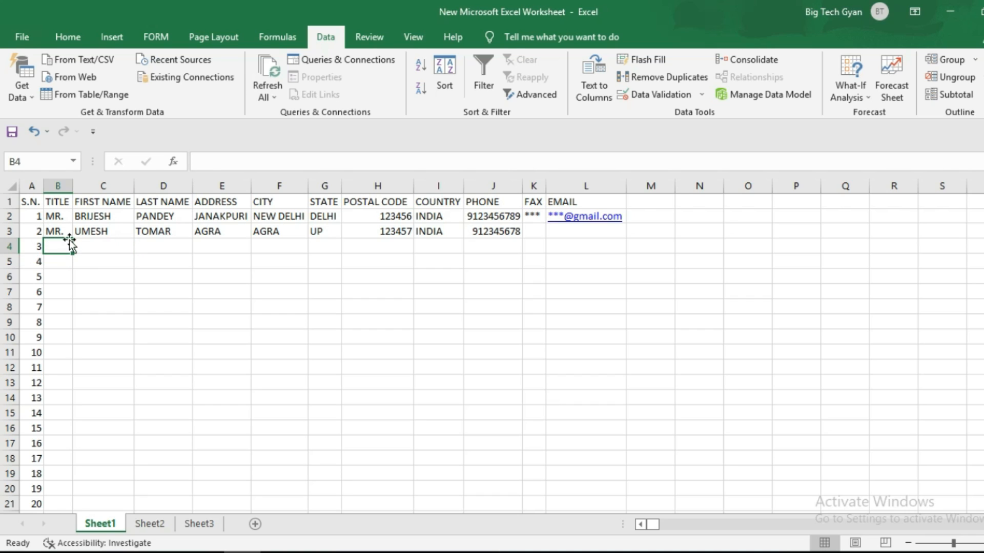
pyautogui.write('MR.')
pyautogui.press('Tab')
pyautogui.press('Tab')
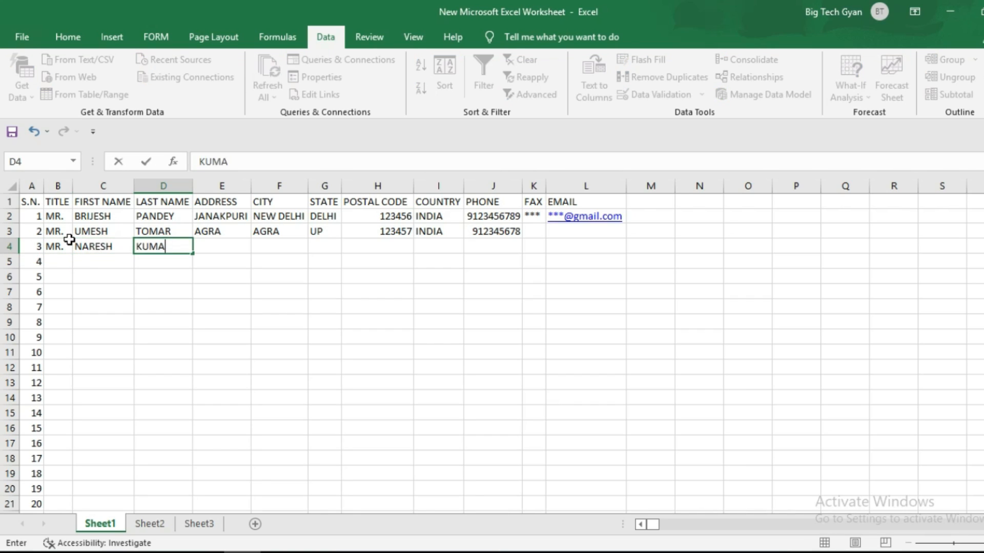
# - Add the last name, address MATHURA, city MATHURA and state UP in row 4
pyautogui.press('Tab')
pyautogui.write('MATHURA')
pyautogui.press('Tab')
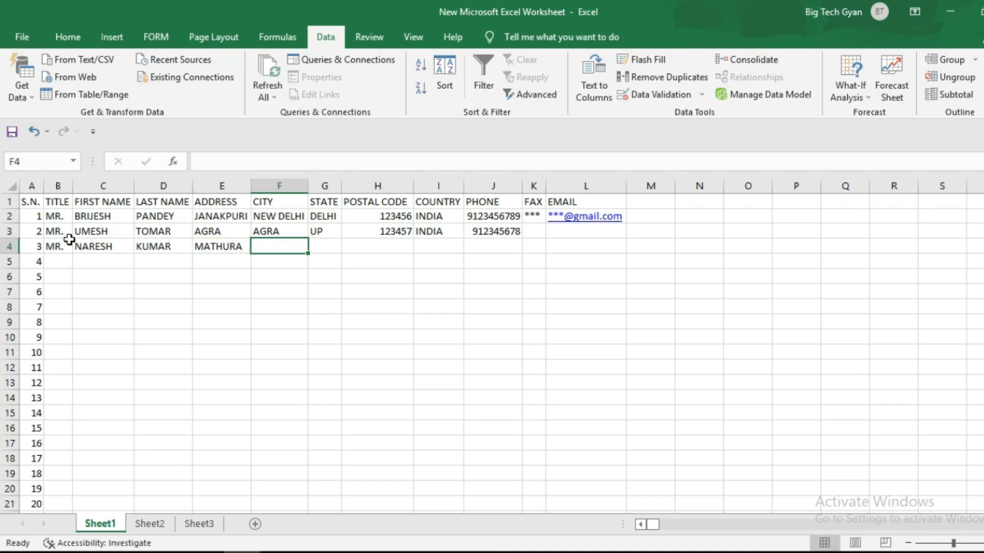
pyautogui.write('MATHURA')
pyautogui.press('Tab')
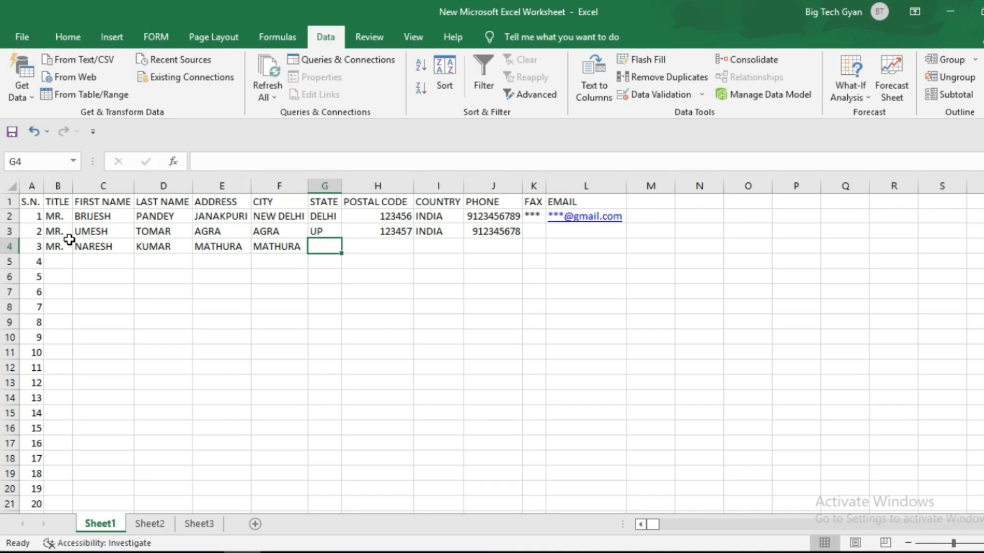
pyautogui.write('UP')
pyautogui.press('Tab')
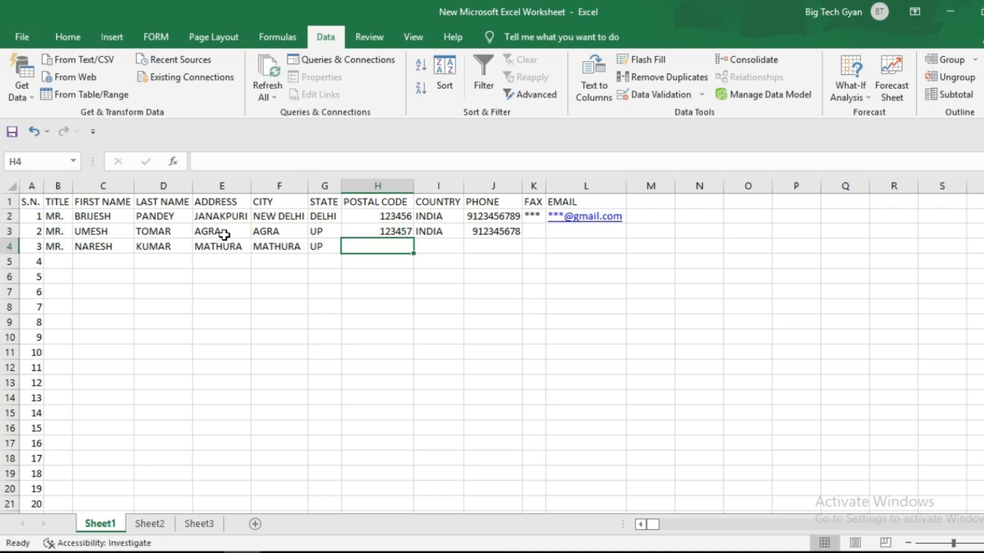
pyautogui.click(314, 244)
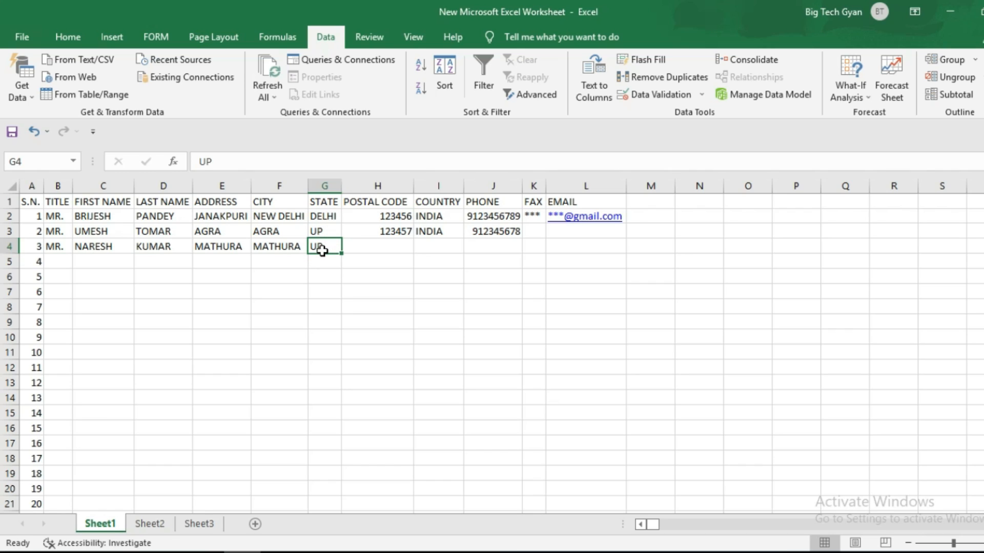
# - Set column G's validation to Allow: List with source DELHI,UP,MP,HARYANA
pyautogui.click(324, 184)
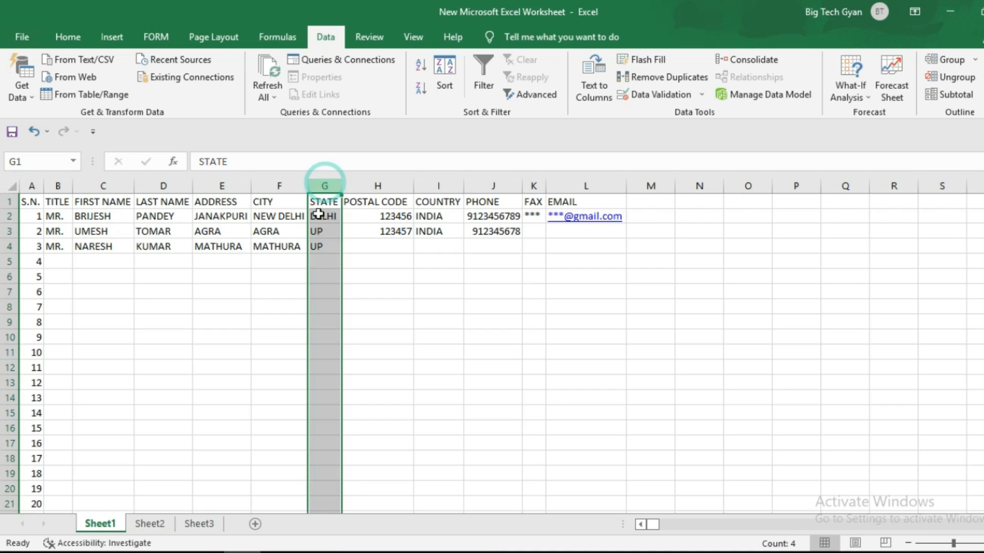
pyautogui.click(324, 185)
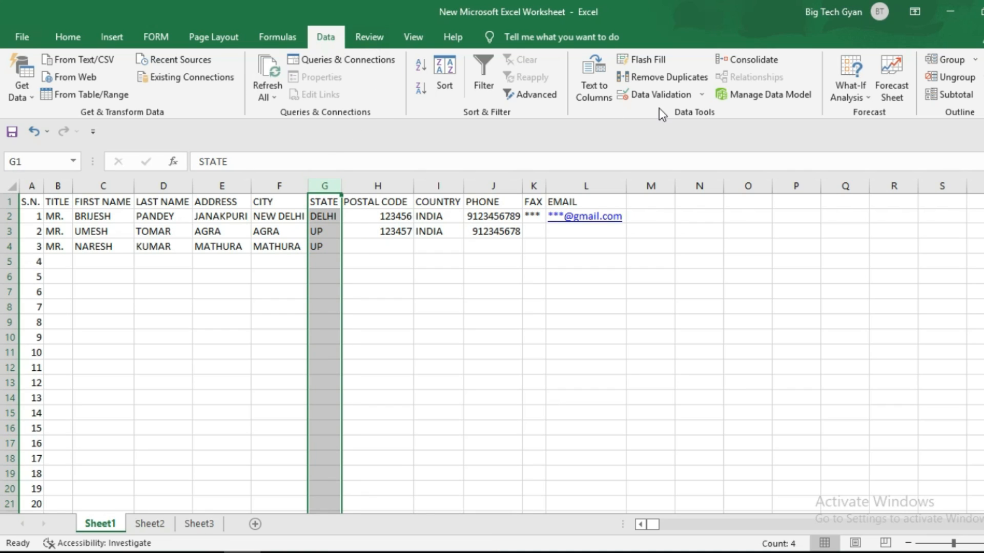
pyautogui.click(661, 94)
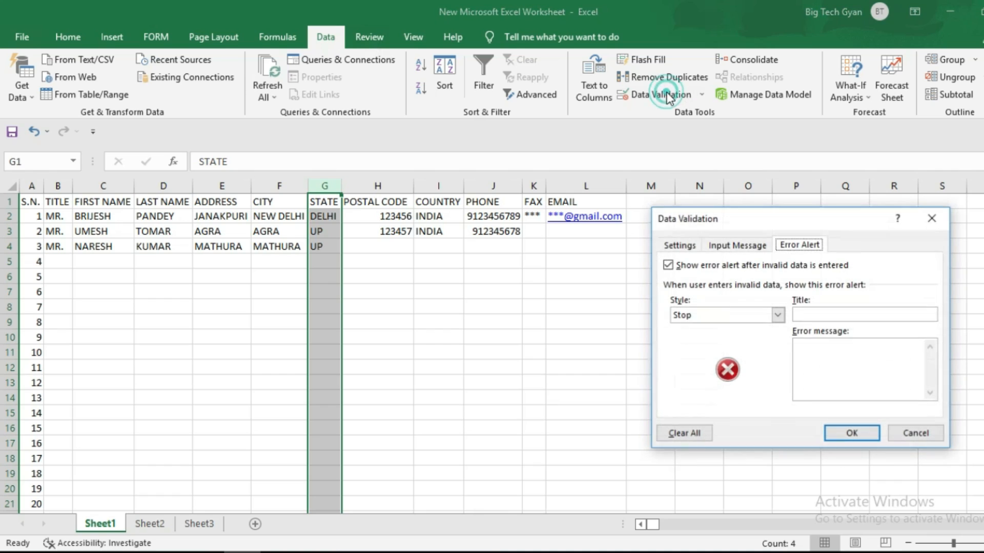
pyautogui.click(696, 244)
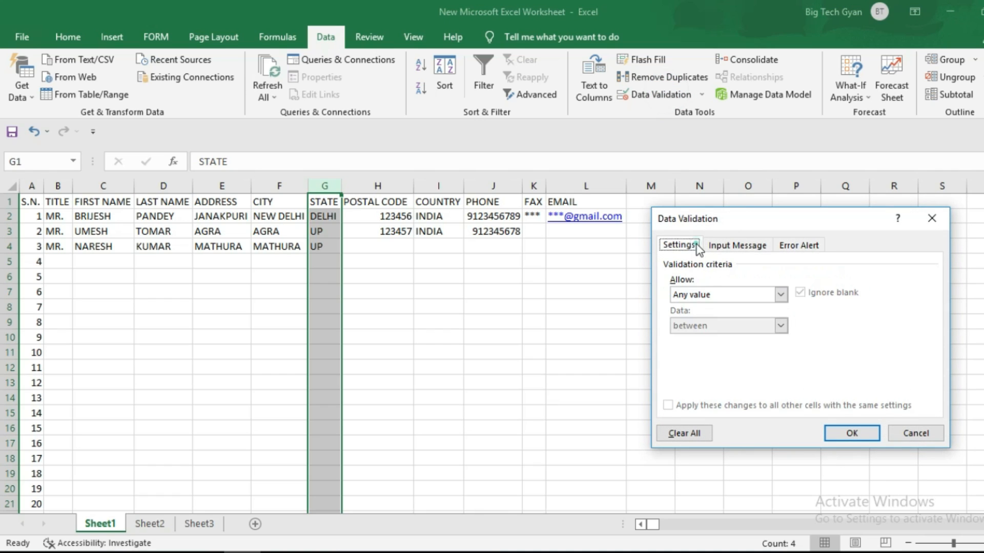
pyautogui.click(781, 295)
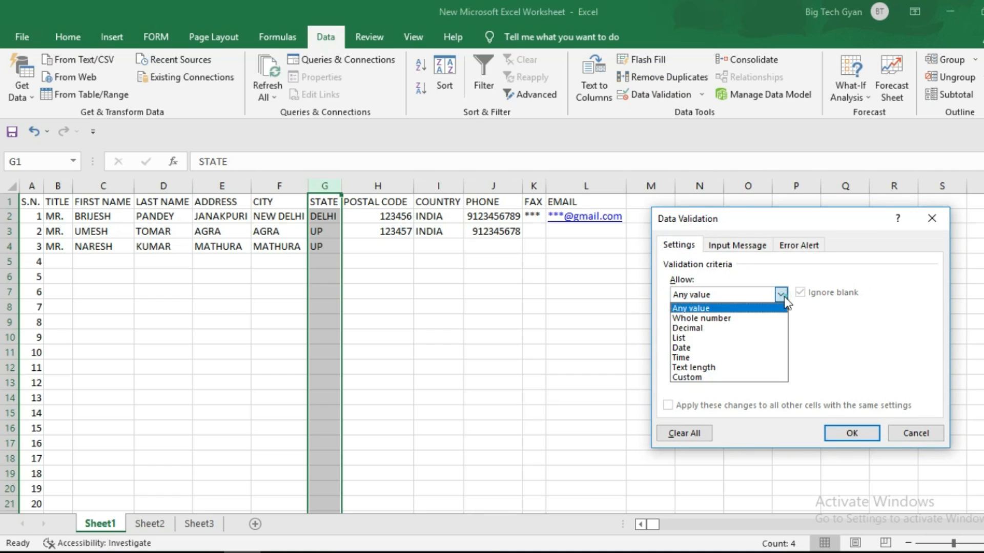
pyautogui.click(716, 343)
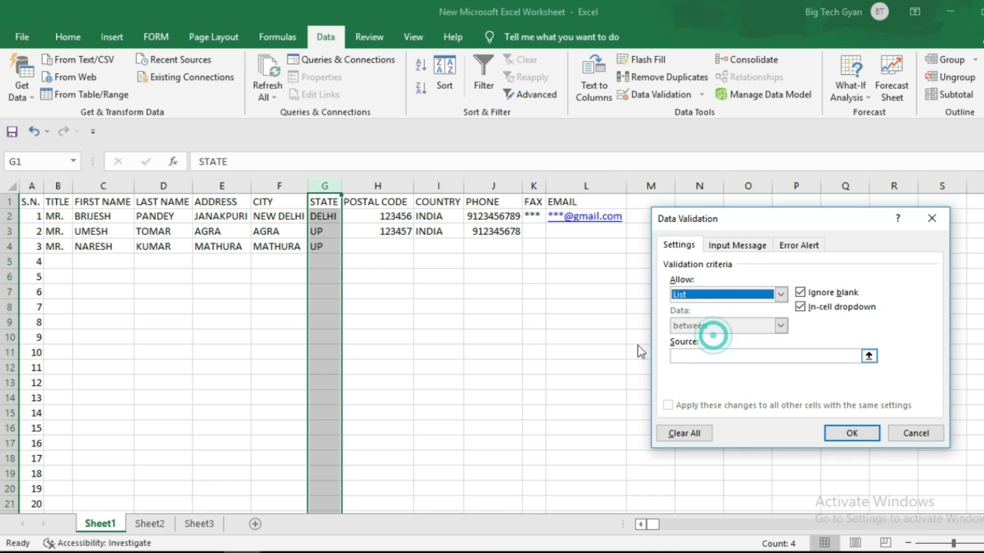
pyautogui.click(690, 355)
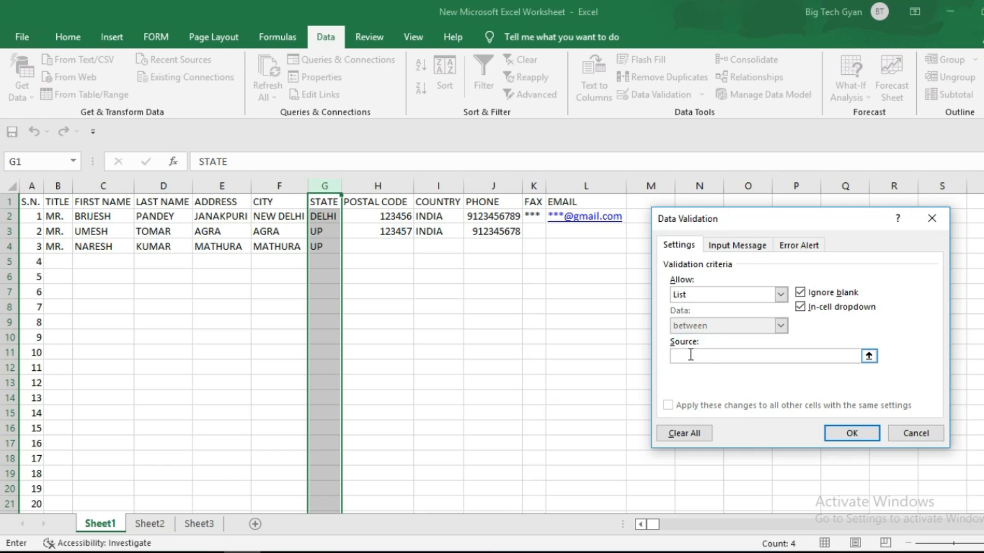
pyautogui.write('DELHI,UP,MP,HARYANA')
# - Apply the list rule and pick UP from G5's dropdown
pyautogui.click(842, 432)
pyautogui.click(319, 260)
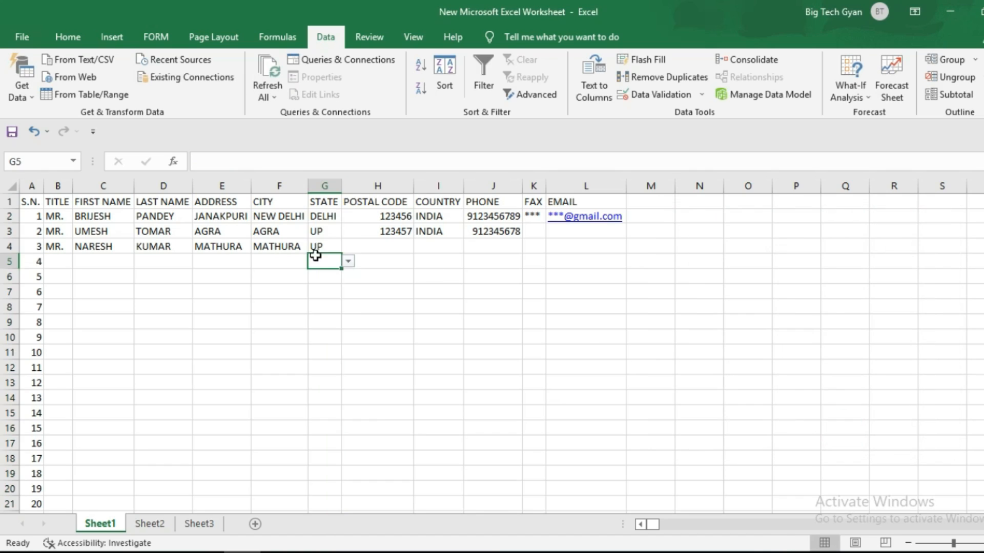
pyautogui.click(348, 262)
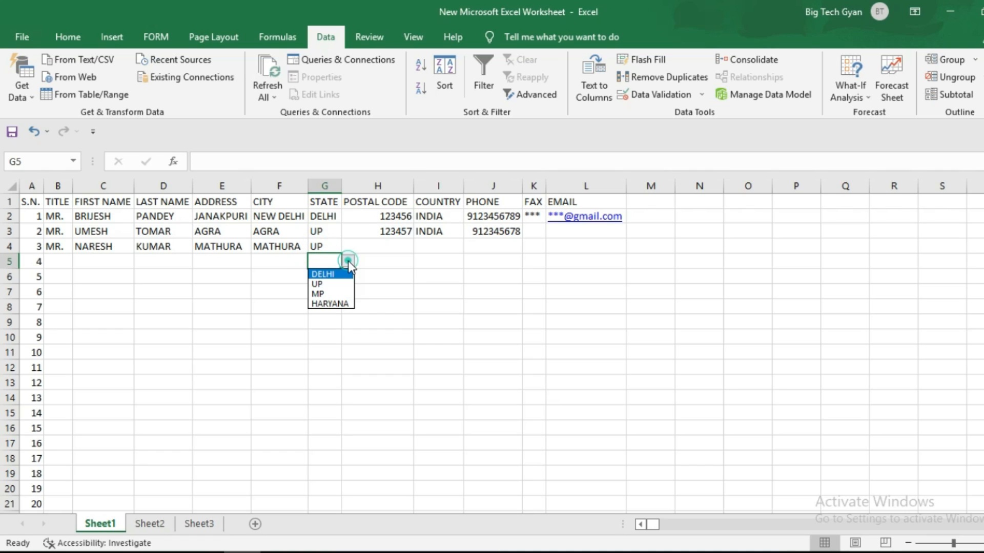
pyautogui.click(322, 283)
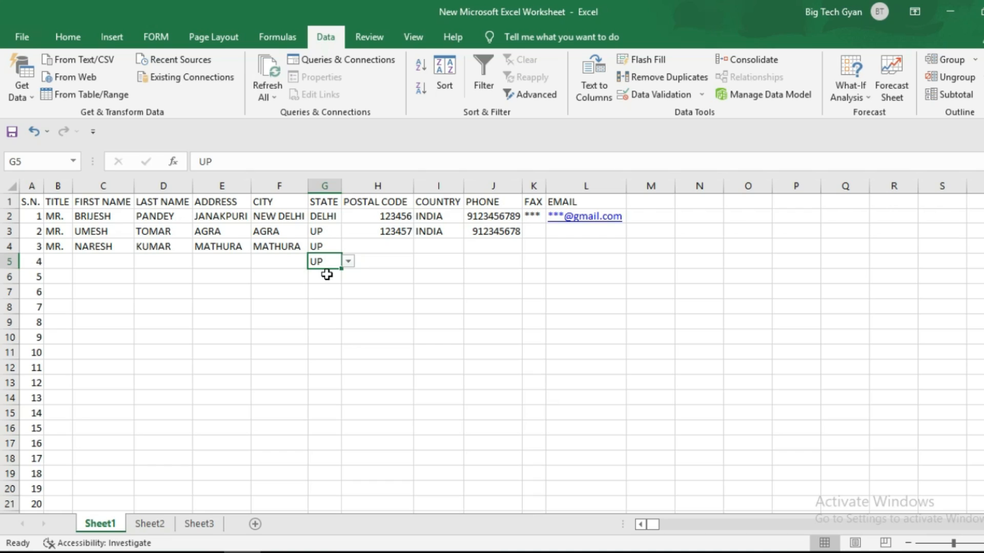
# - Choose MP in G6 and HARYANA in G7 from their dropdowns
pyautogui.click(328, 276)
pyautogui.click(348, 277)
pyautogui.click(325, 307)
pyautogui.click(332, 288)
pyautogui.click(348, 292)
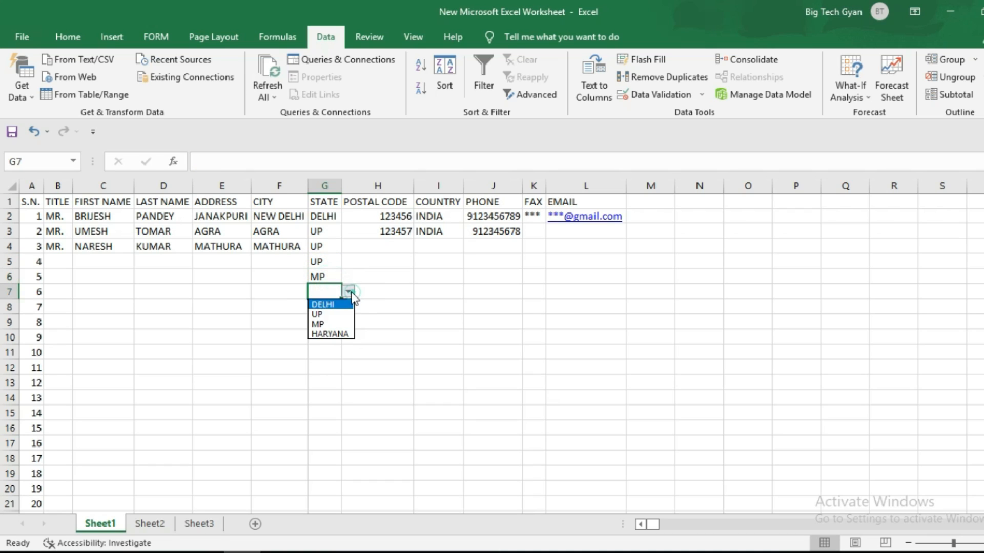
pyautogui.click(328, 334)
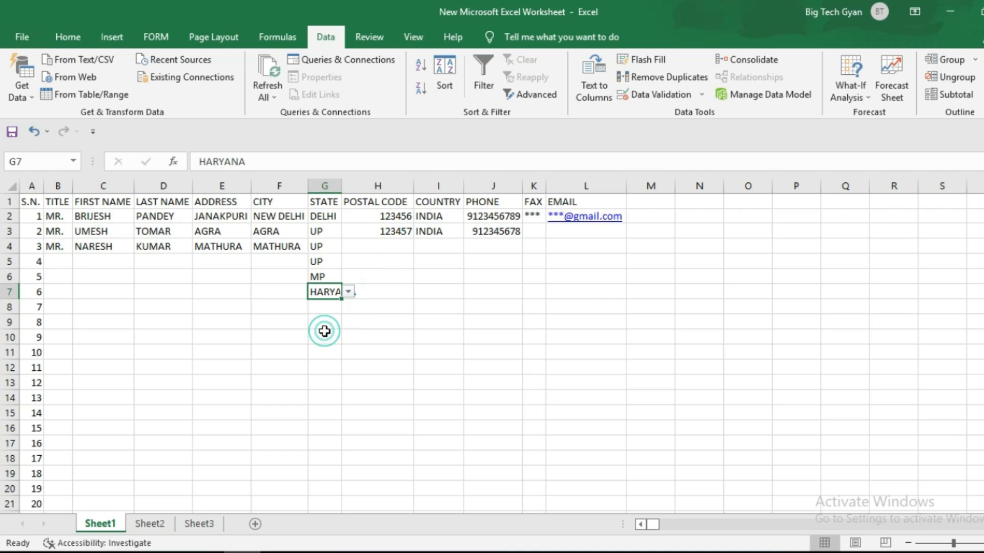
pyautogui.click(377, 262)
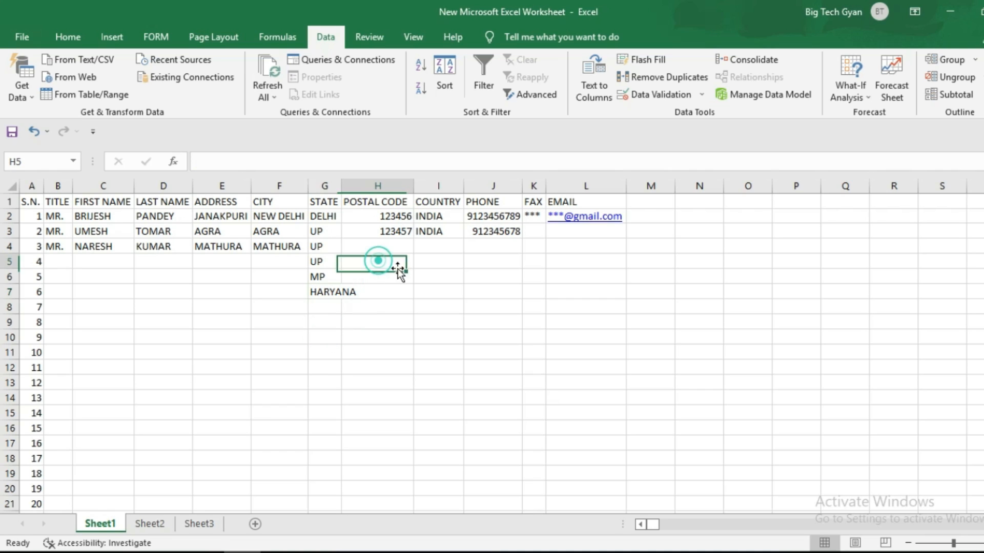
pyautogui.click(282, 263)
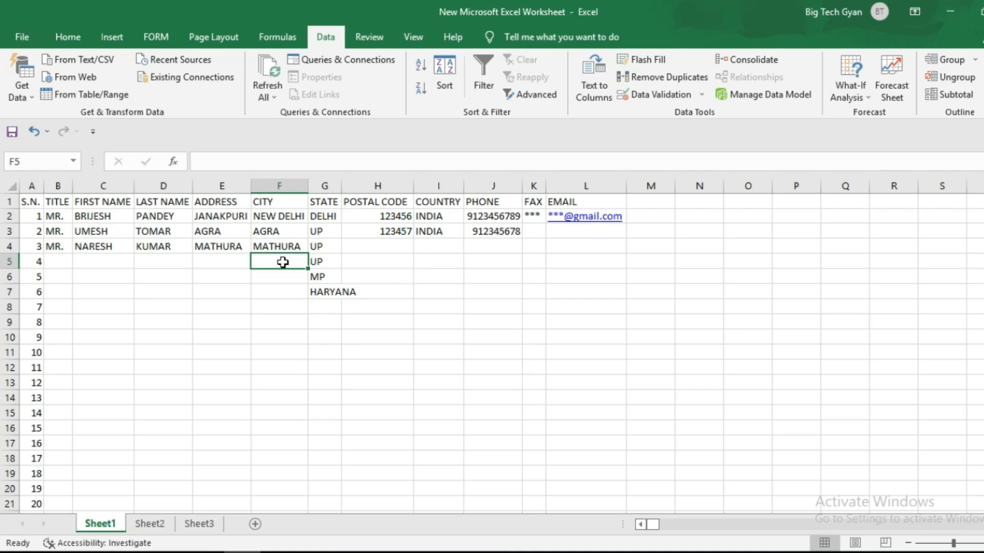
pyautogui.click(492, 248)
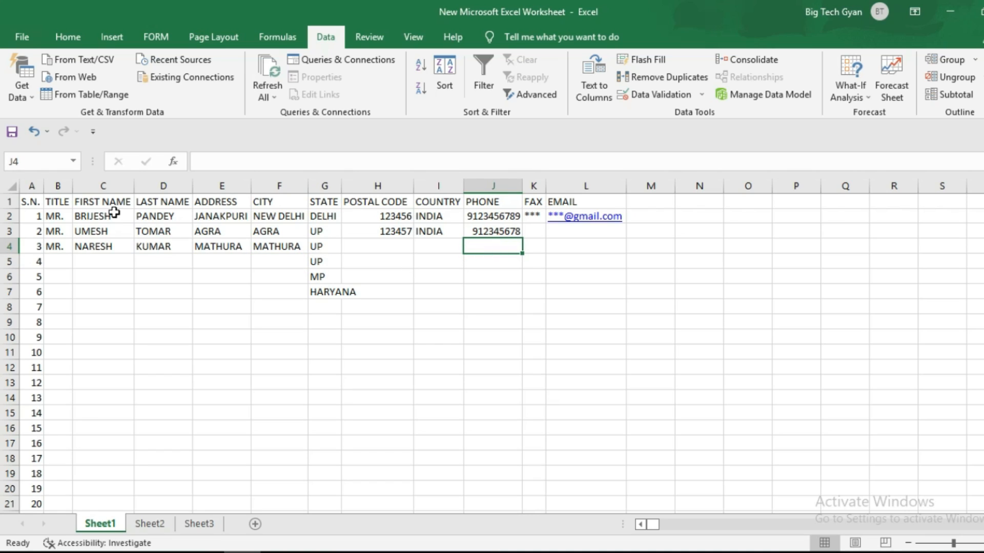
# - Insert an empty column E before ADDRESS, shifting ADDRESS through EMAIL right
pyautogui.click(103, 200)
pyautogui.click(156, 199)
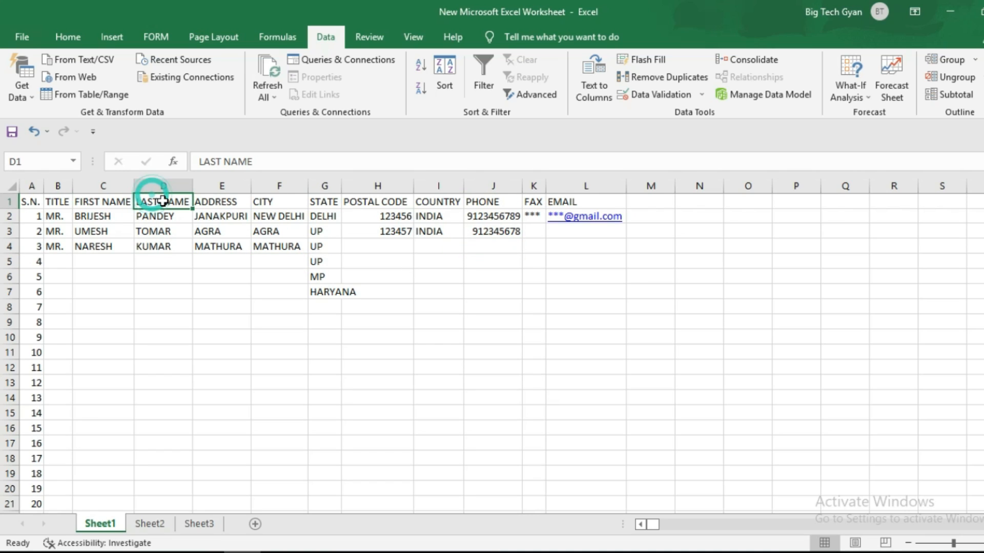
pyautogui.click(227, 177)
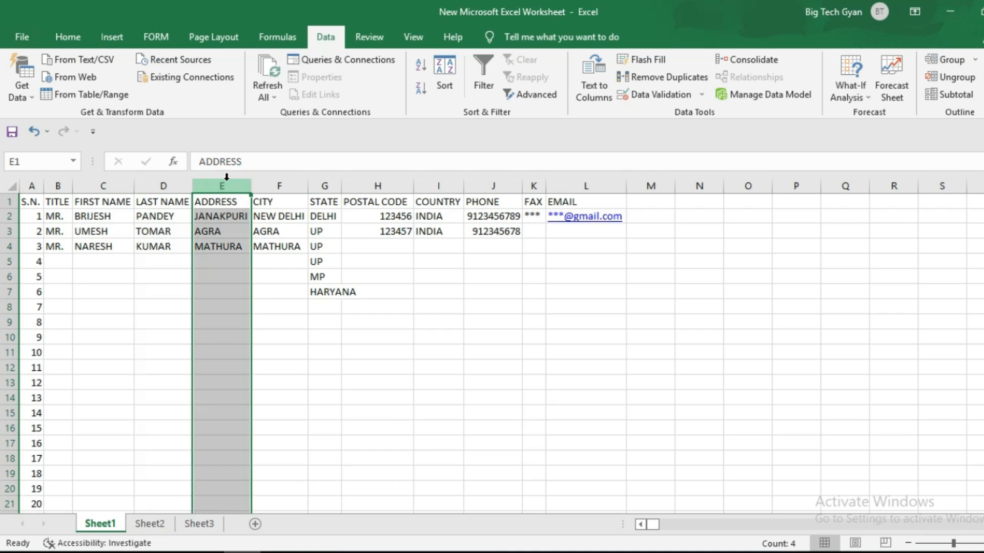
pyautogui.rightClick(227, 179)
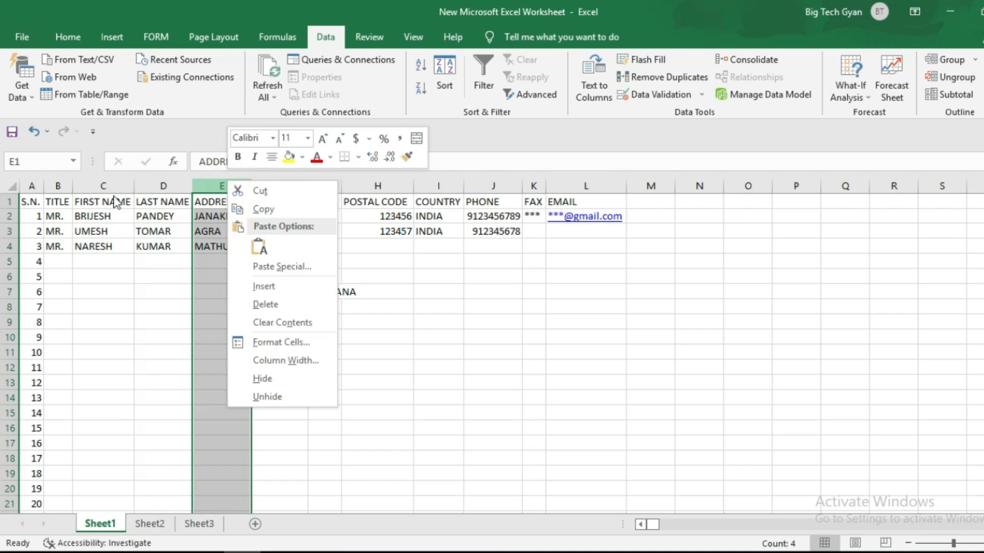
pyautogui.click(143, 314)
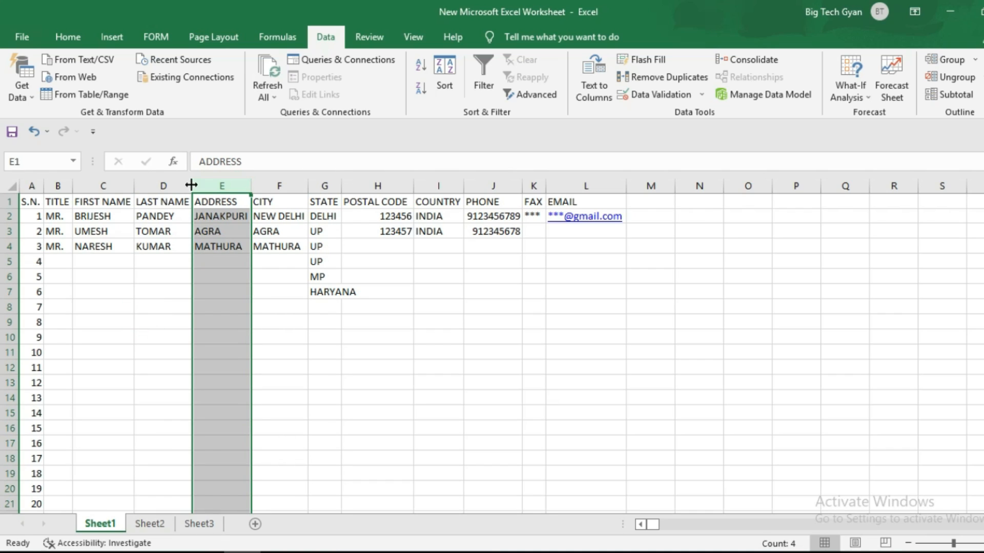
pyautogui.rightClick(221, 187)
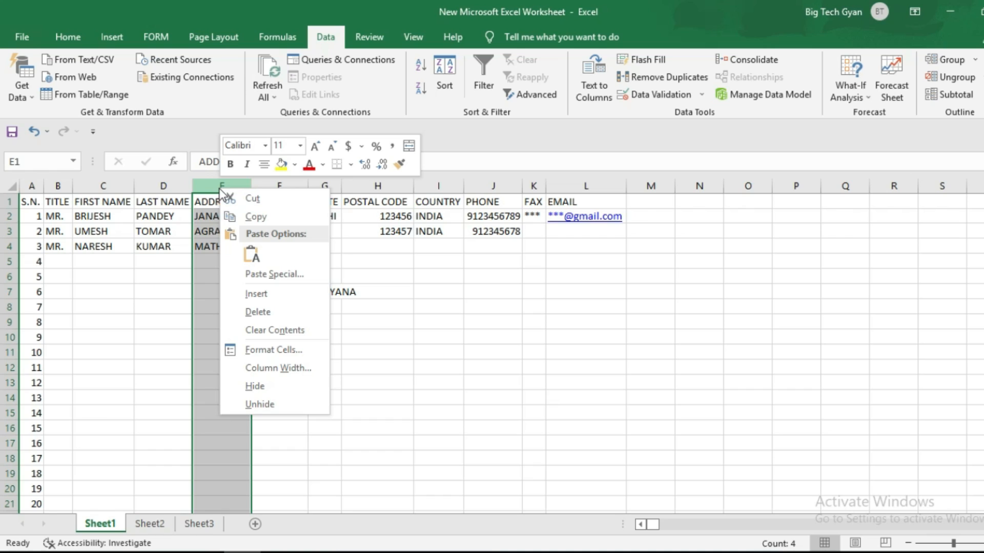
pyautogui.click(266, 293)
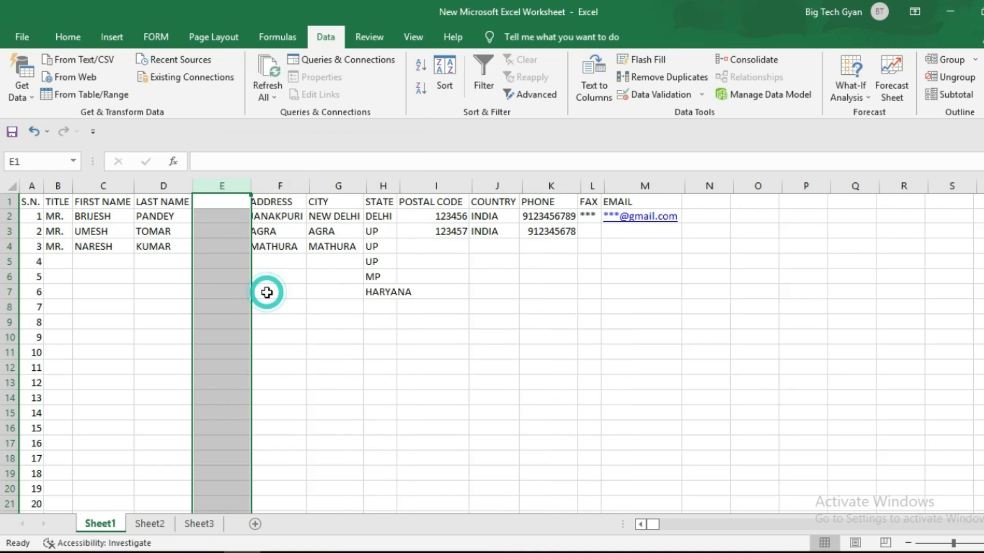
pyautogui.click(224, 200)
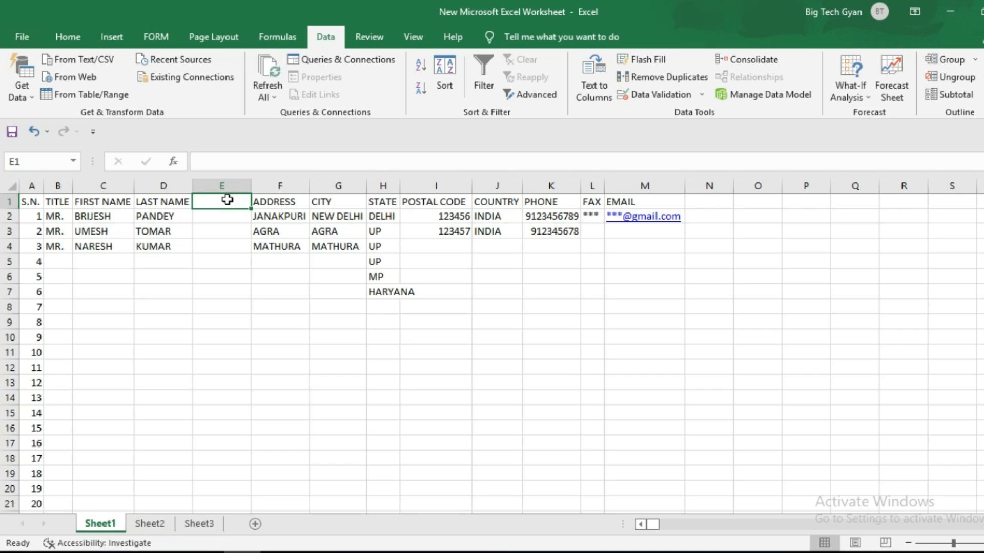
# - Head column E 'FULL NAME' and fill it down with the formula =C2&" "&D2
pyautogui.write('FULL NAME')
pyautogui.press('Return')
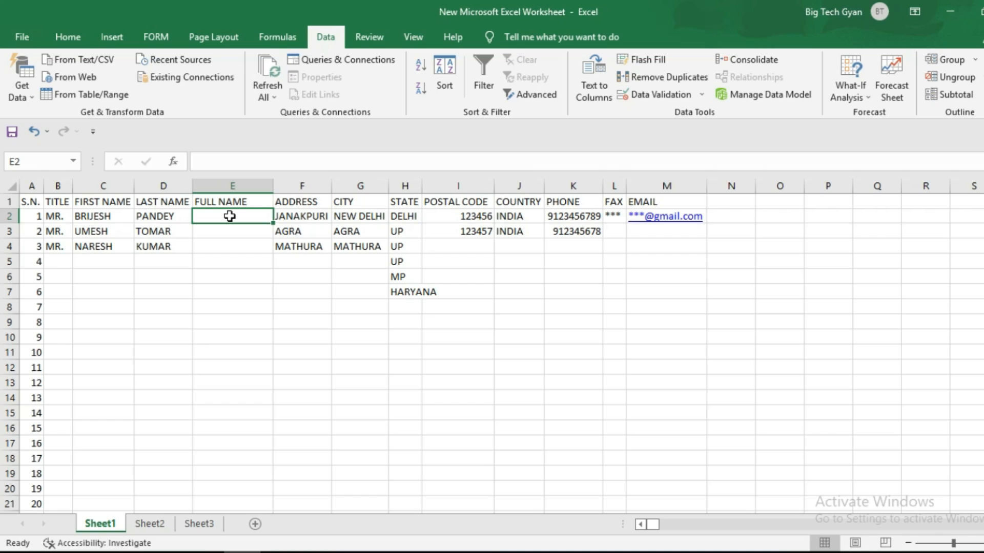
pyautogui.write('=')
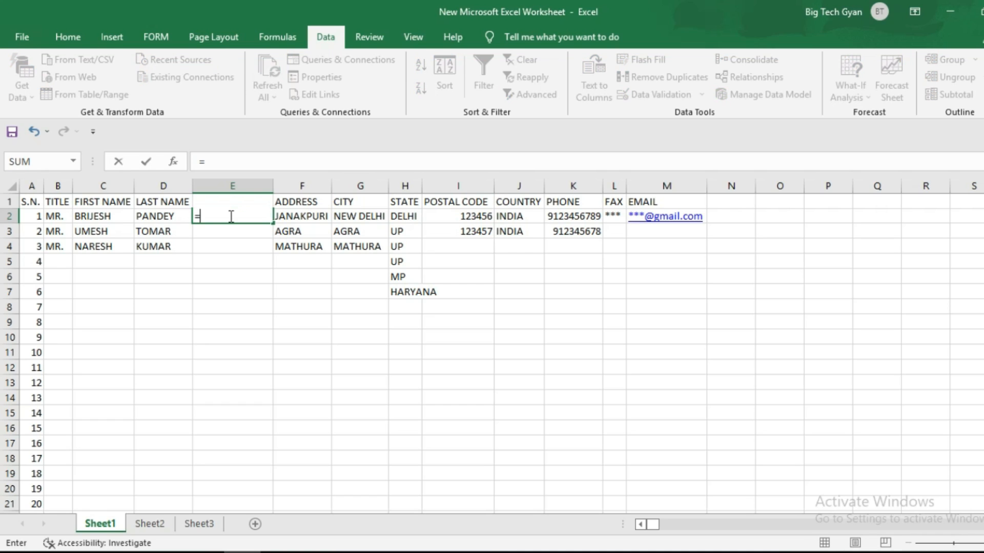
pyautogui.click(85, 218)
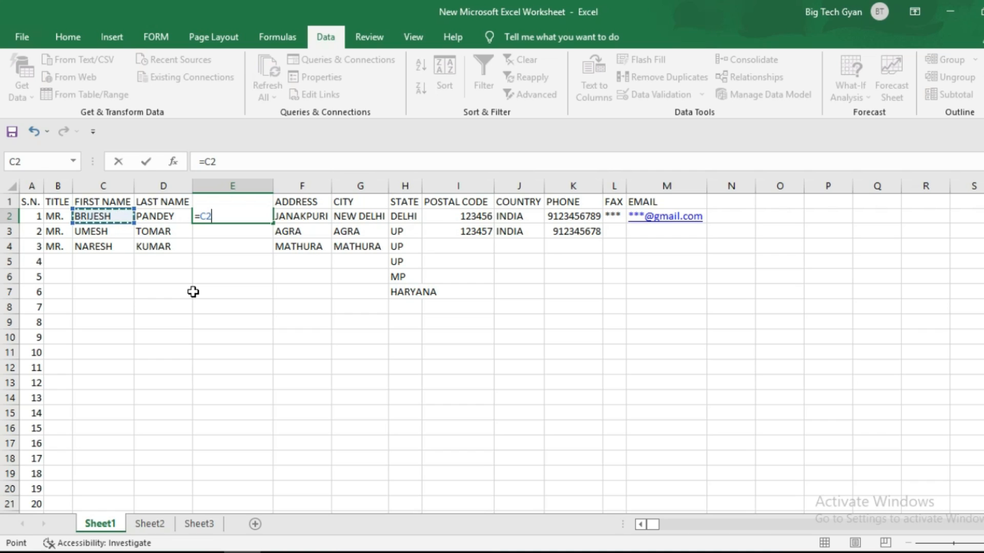
pyautogui.write('&')
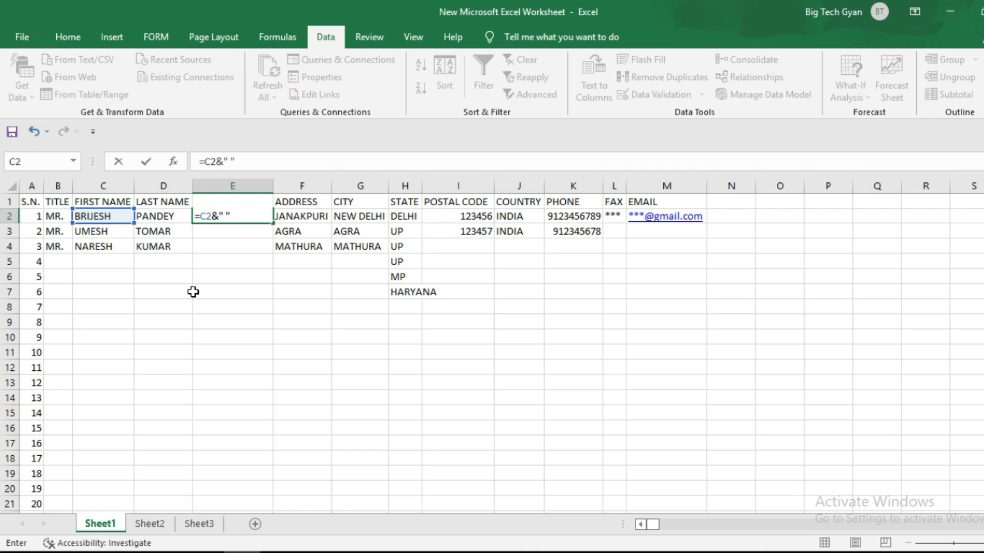
pyautogui.write('&')
pyautogui.click(176, 217)
pyautogui.press('Return')
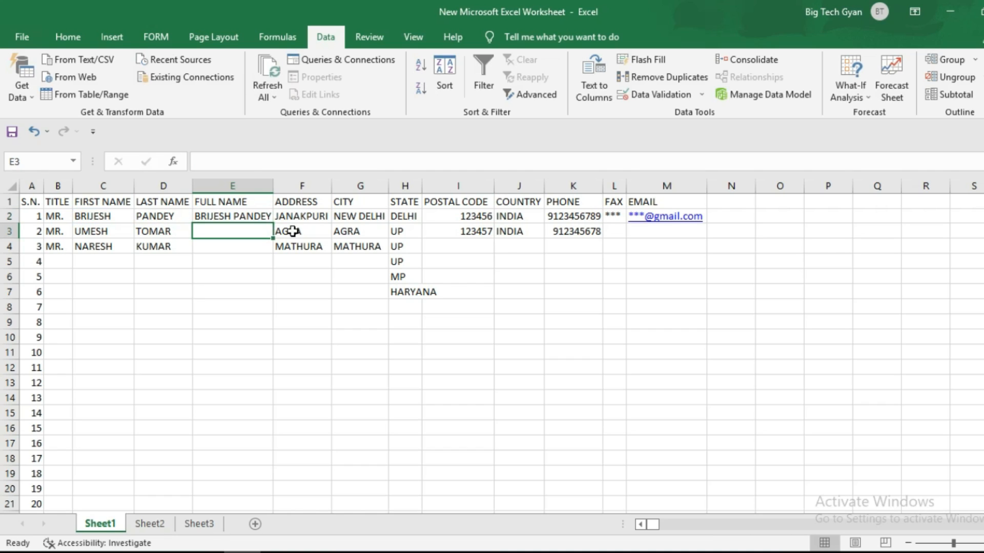
pyautogui.click(233, 216)
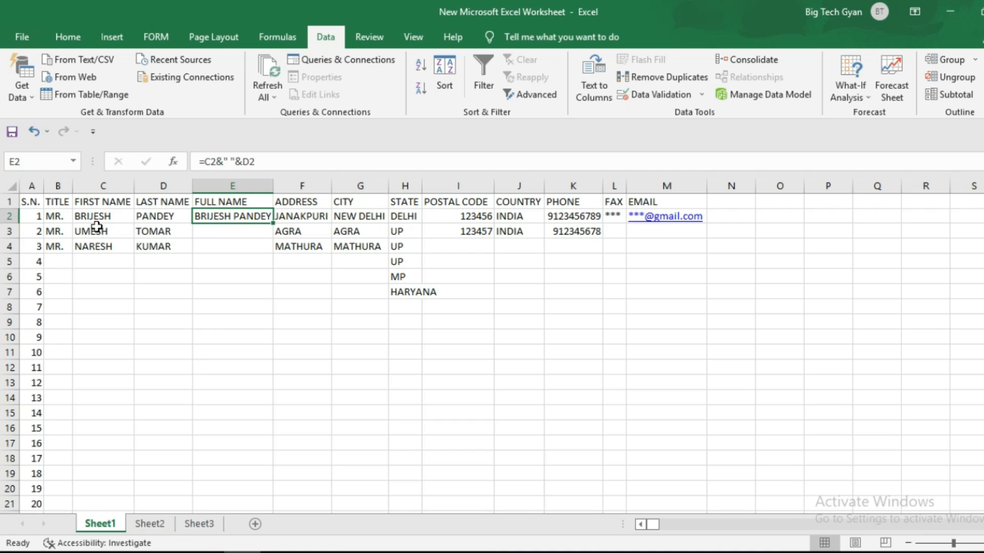
pyautogui.doubleClick(274, 223)
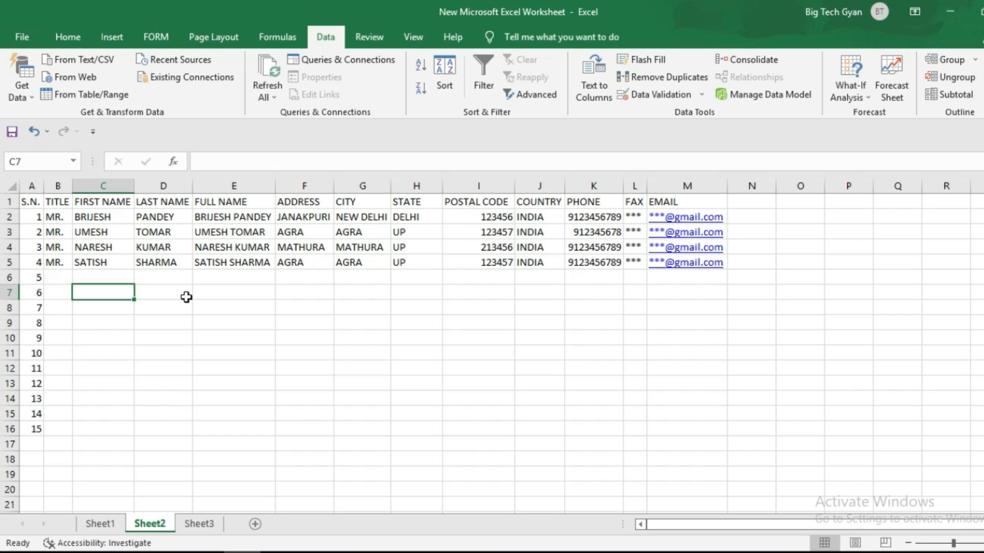
pyautogui.scroll(-1, 185, 305)
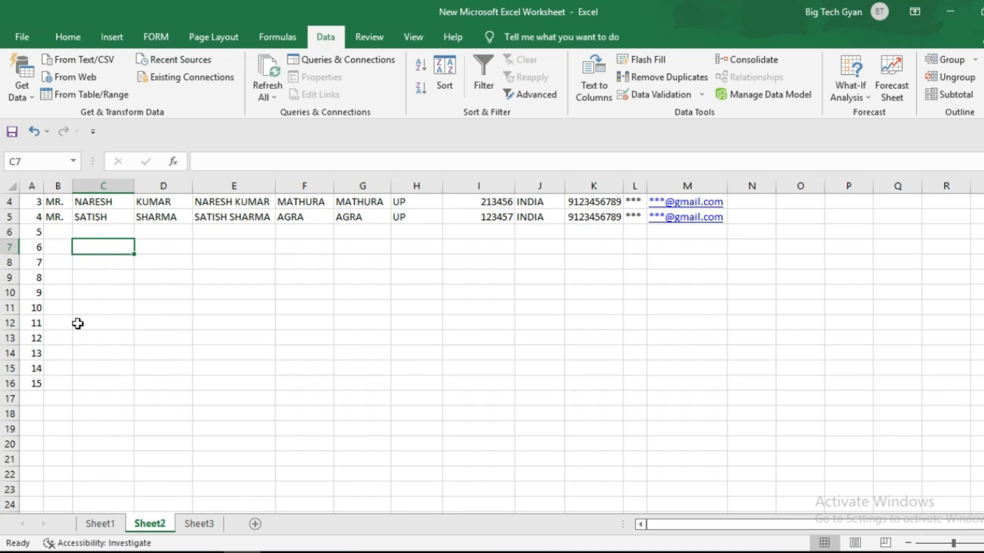
pyautogui.scroll(-5, 126, 312)
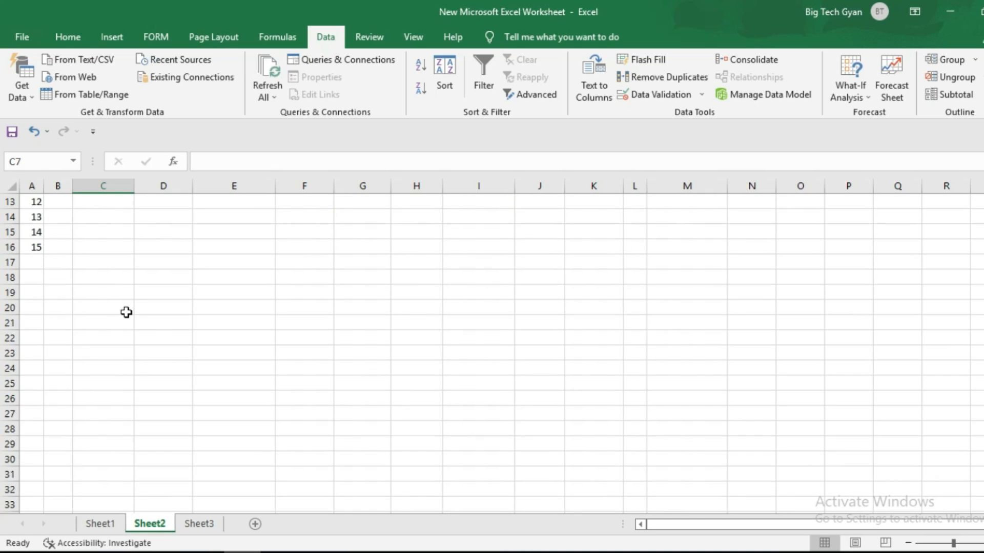
pyautogui.scroll(6, 126, 312)
pyautogui.press('Down')
pyautogui.press('Down')
pyautogui.press('Down')
pyautogui.press('Down')
pyautogui.press('Down')
pyautogui.press('Down')
pyautogui.press('Down')
pyautogui.press('Down')
pyautogui.press('Down')
pyautogui.press('Down')
pyautogui.press('Down')
pyautogui.press('Down')
pyautogui.press('Down')
pyautogui.press('Down')
pyautogui.press('Down')
pyautogui.press('Down')
pyautogui.press('Down')
pyautogui.press('Down')
pyautogui.press('Down')
pyautogui.press('Down')
pyautogui.press('Down')
pyautogui.press('Down')
pyautogui.press('Up')
pyautogui.press('Up')
pyautogui.press('Up')
pyautogui.press('Up')
pyautogui.press('Up')
pyautogui.press('Up')
pyautogui.press('Up')
pyautogui.press('Up')
pyautogui.press('Up')
pyautogui.press('Up')
pyautogui.press('Up')
pyautogui.press('Up')
pyautogui.press('Up')
pyautogui.press('Up')
pyautogui.press('Up')
pyautogui.press('Up')
pyautogui.press('Up')
pyautogui.press('Up')
pyautogui.press('Up')
pyautogui.press('Up')
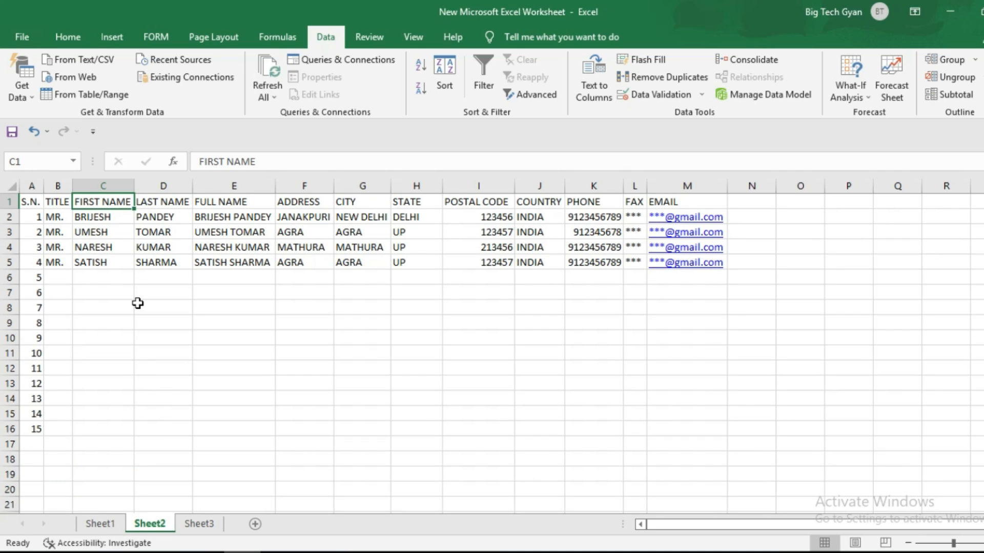
pyautogui.press('Down')
pyautogui.press('Down')
pyautogui.press('Down')
pyautogui.press('Down')
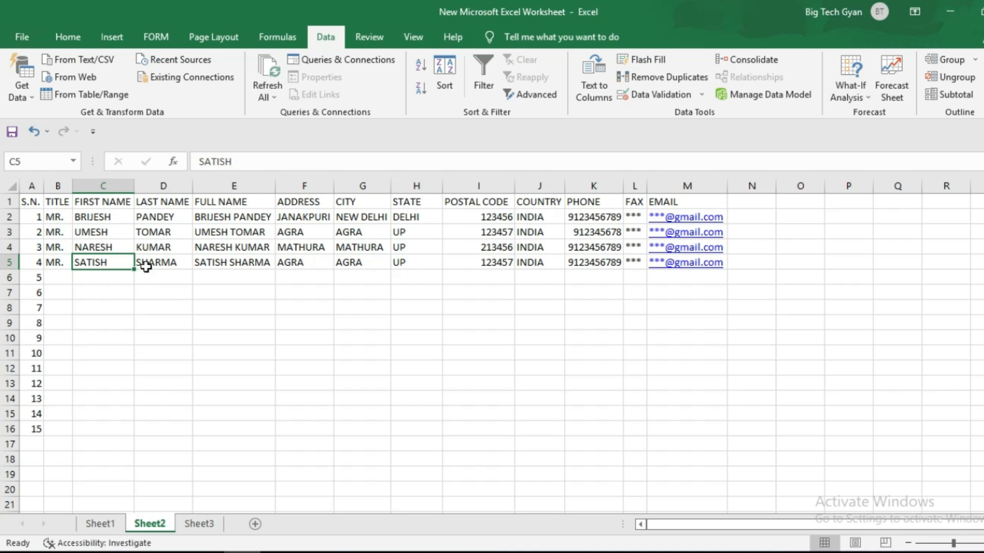
pyautogui.doubleClick(114, 265)
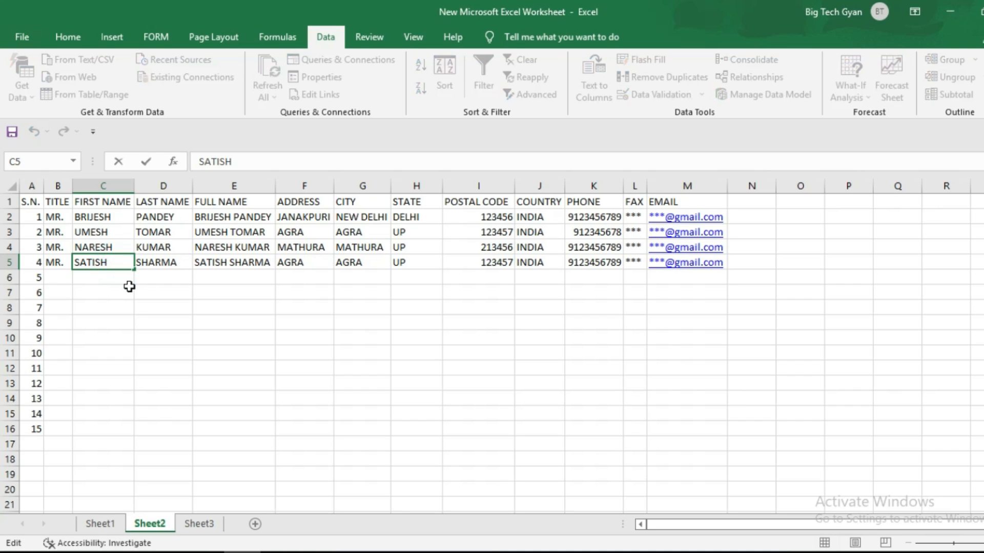
pyautogui.click(131, 289)
pyautogui.click(117, 258)
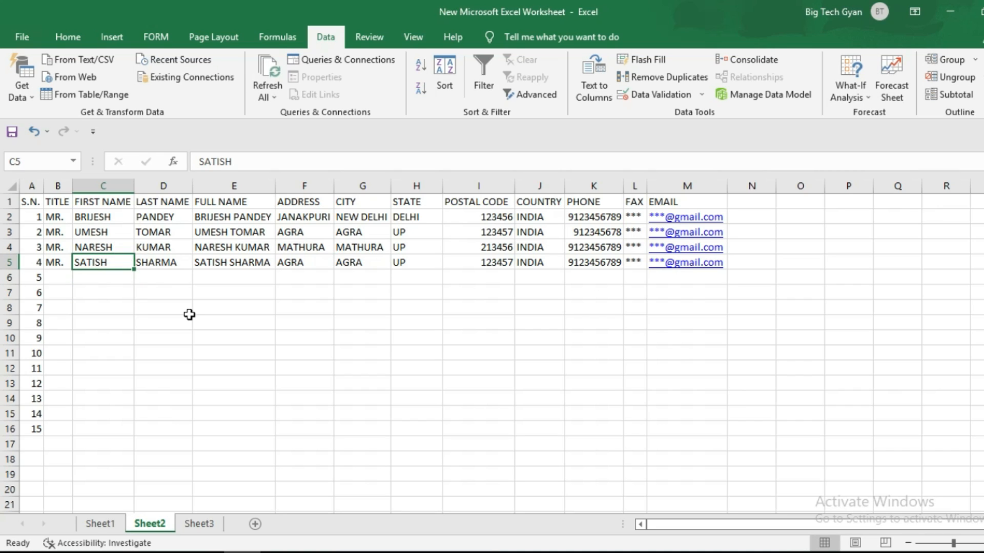
pyautogui.press('F2')
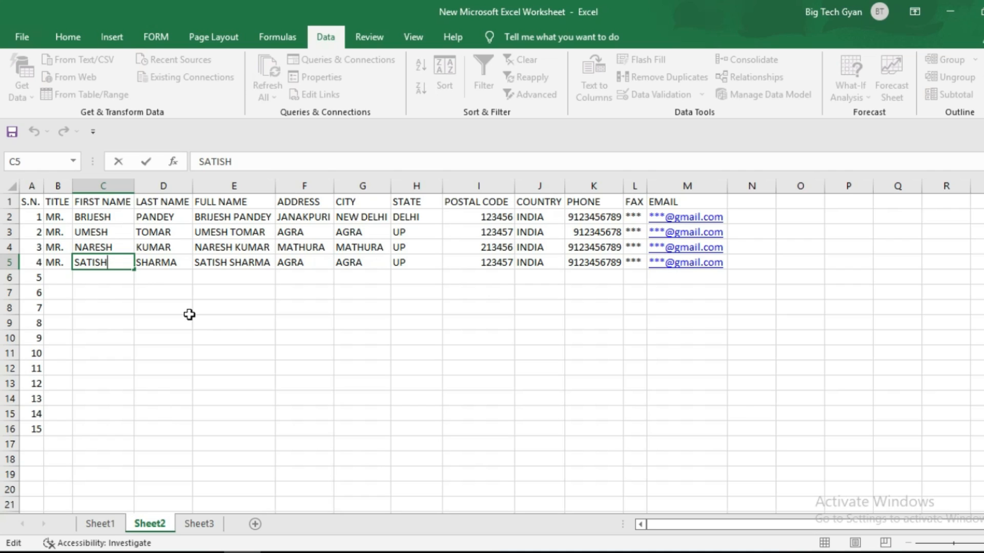
pyautogui.press('Return')
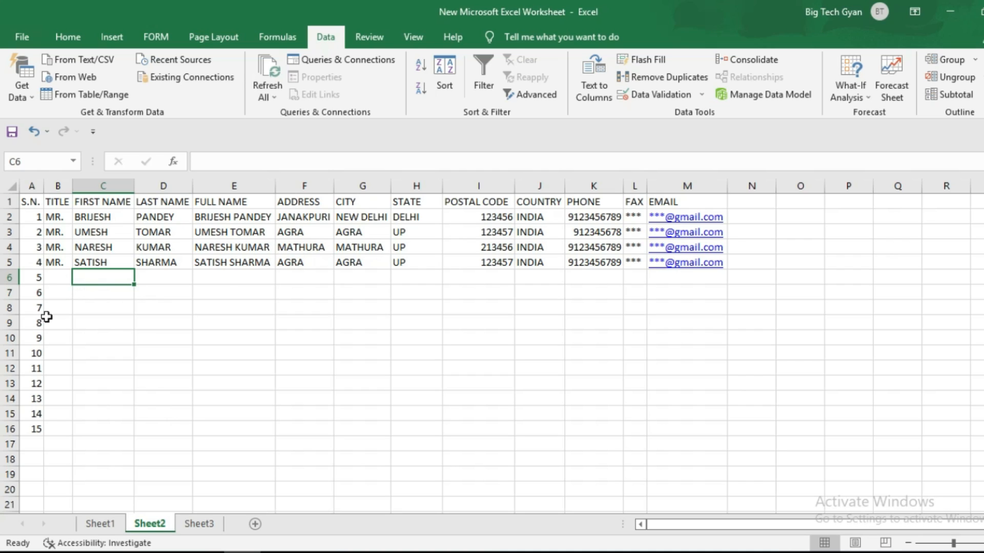
pyautogui.click(94, 427)
pyautogui.scroll(-1, 165, 409)
pyautogui.scroll(1, 164, 405)
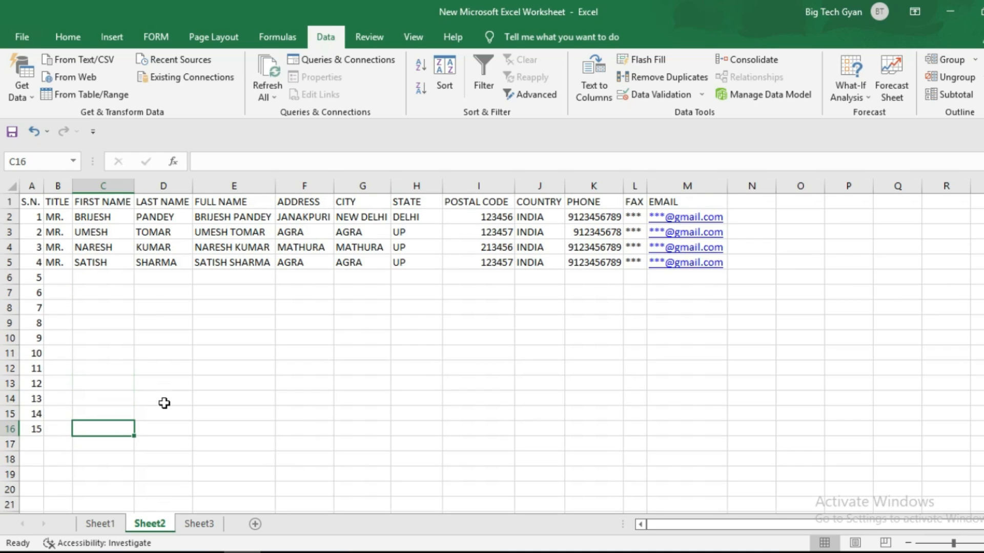
pyautogui.scroll(-1, 195, 411)
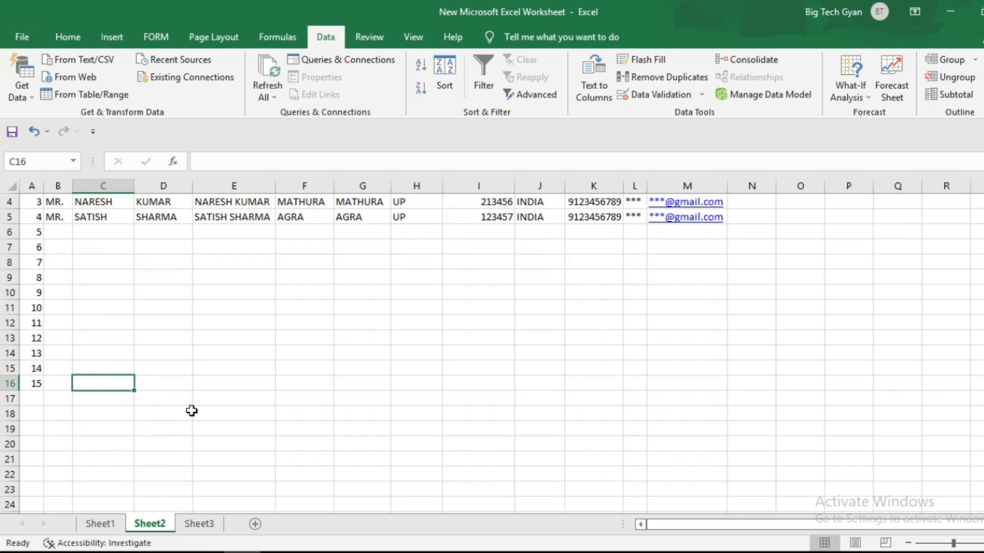
pyautogui.scroll(1, 193, 410)
pyautogui.scroll(-1, 192, 409)
pyautogui.scroll(-1, 193, 402)
pyautogui.scroll(2, 194, 399)
pyautogui.scroll(-1, 195, 397)
pyautogui.click(93, 380)
pyautogui.click(155, 370)
pyautogui.click(428, 337)
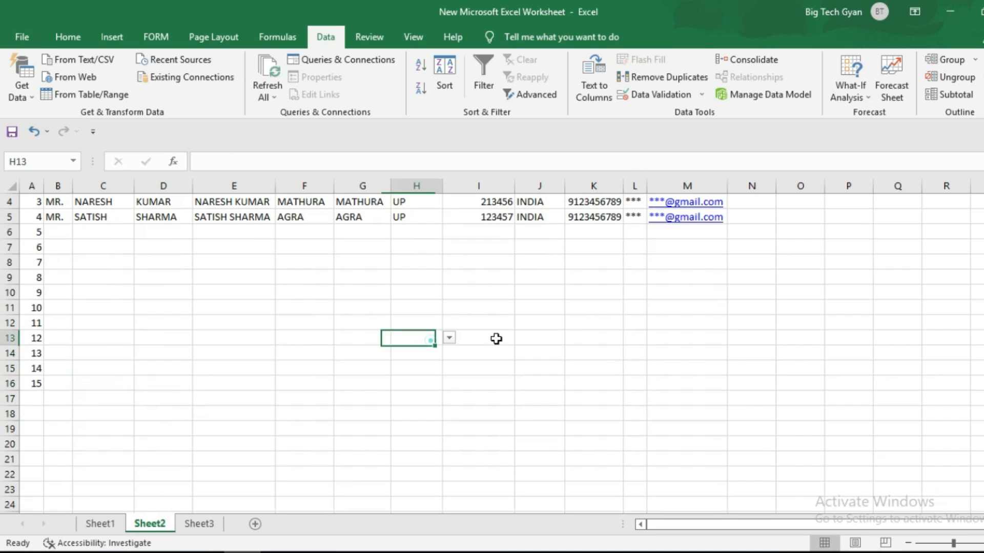
pyautogui.click(649, 334)
pyautogui.scroll(1, 293, 380)
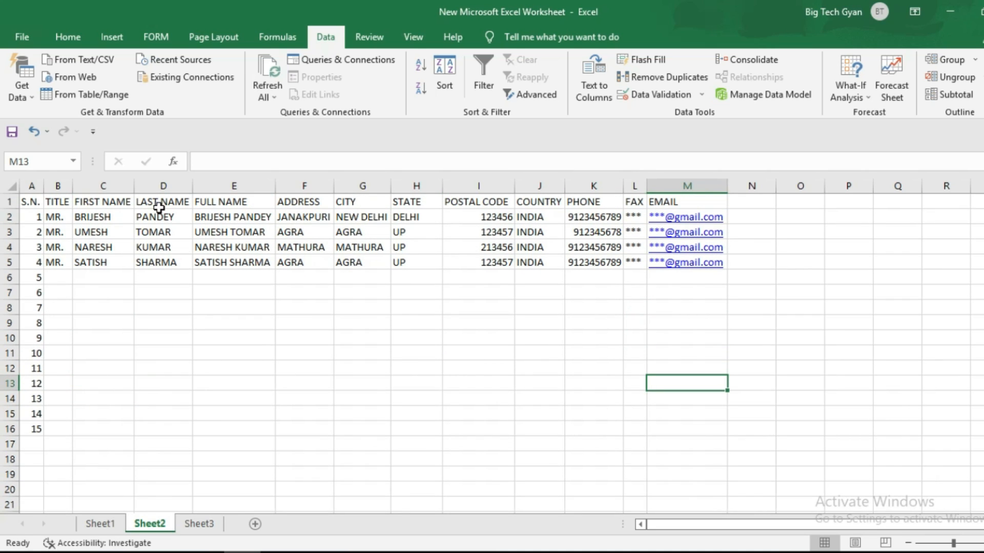
pyautogui.scroll(-2, 112, 378)
pyautogui.scroll(2, 112, 378)
# - Freeze Sheet2's top header row, then scroll down and back up to confirm it stays fixed
pyautogui.click(414, 38)
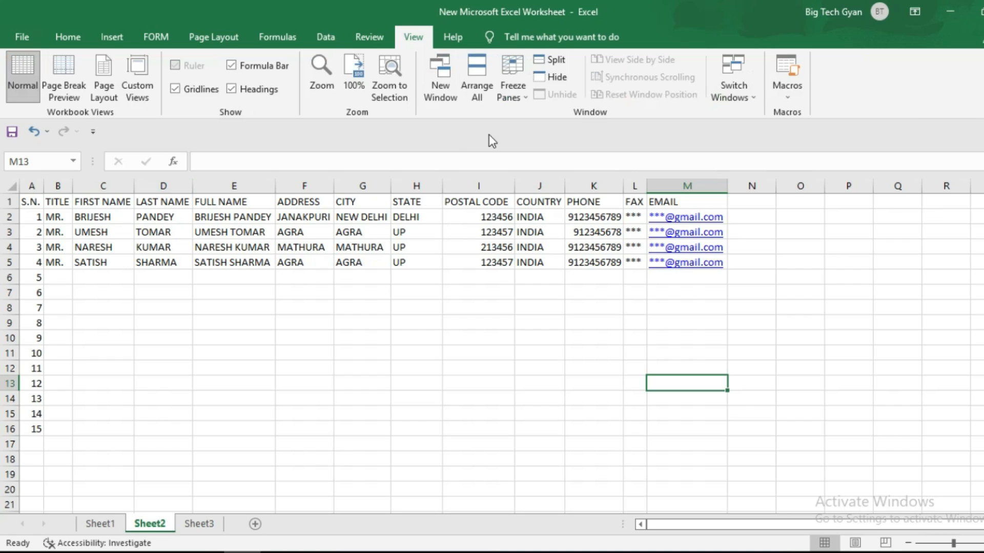
pyautogui.click(524, 80)
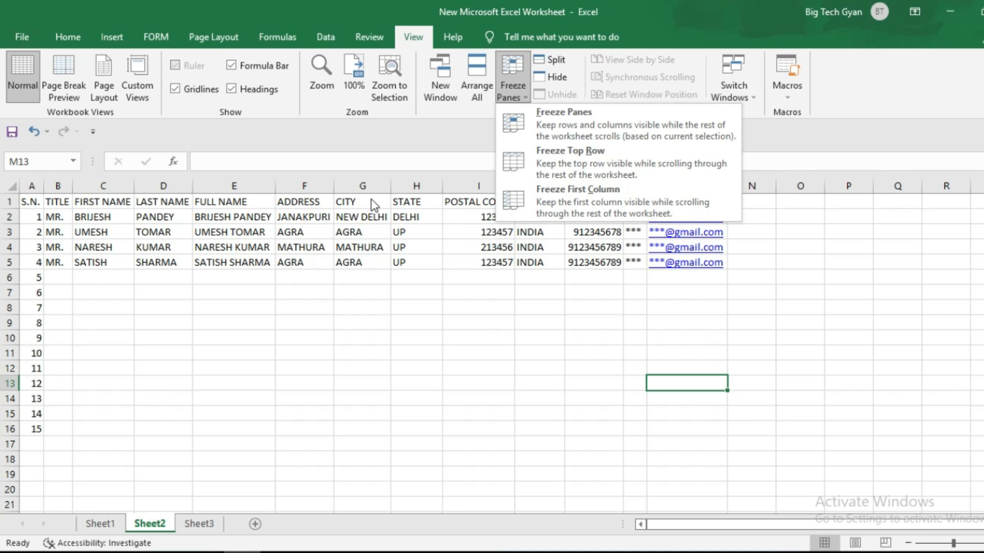
pyautogui.click(554, 153)
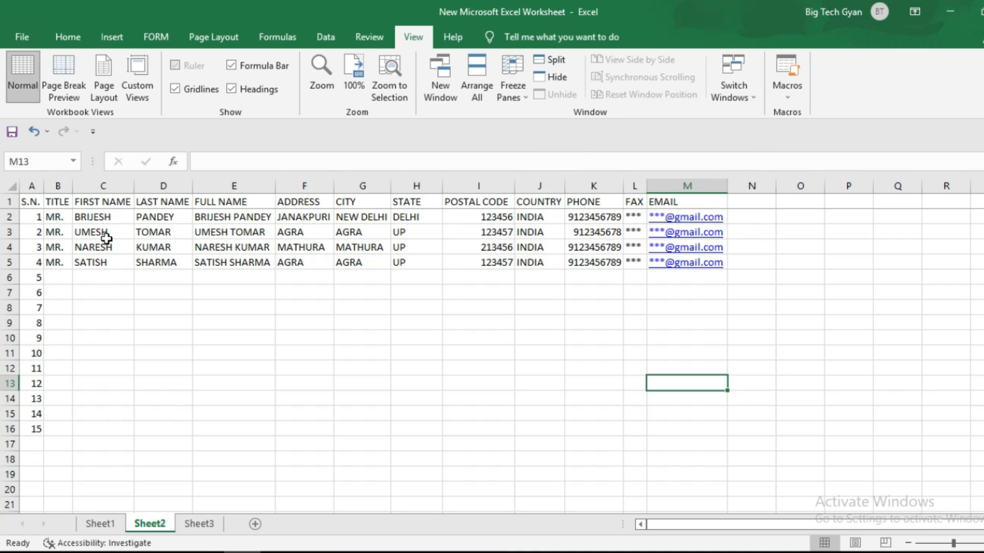
pyautogui.scroll(-3, 106, 239)
pyautogui.scroll(3, 106, 238)
pyautogui.scroll(-2, 123, 287)
pyautogui.scroll(-3, 122, 289)
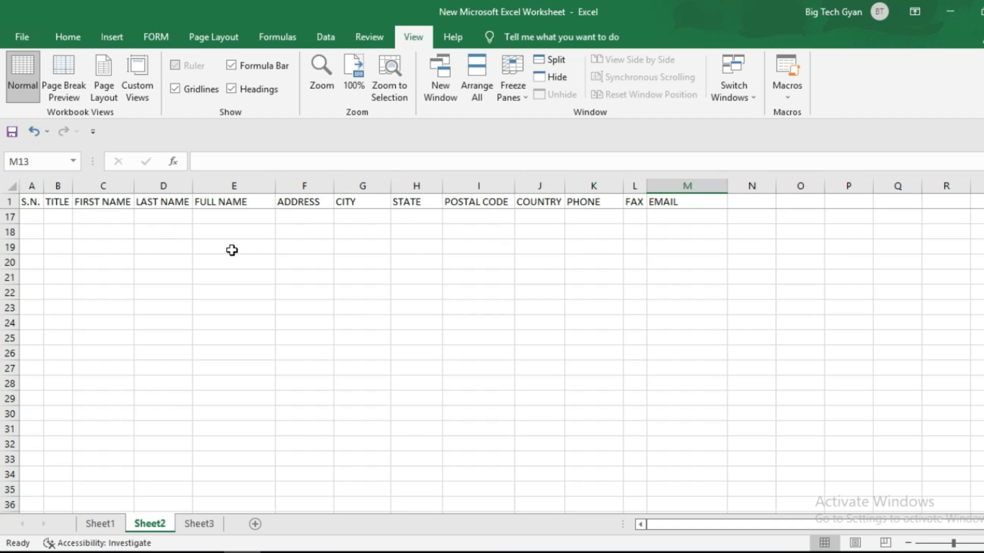
pyautogui.scroll(5, 125, 281)
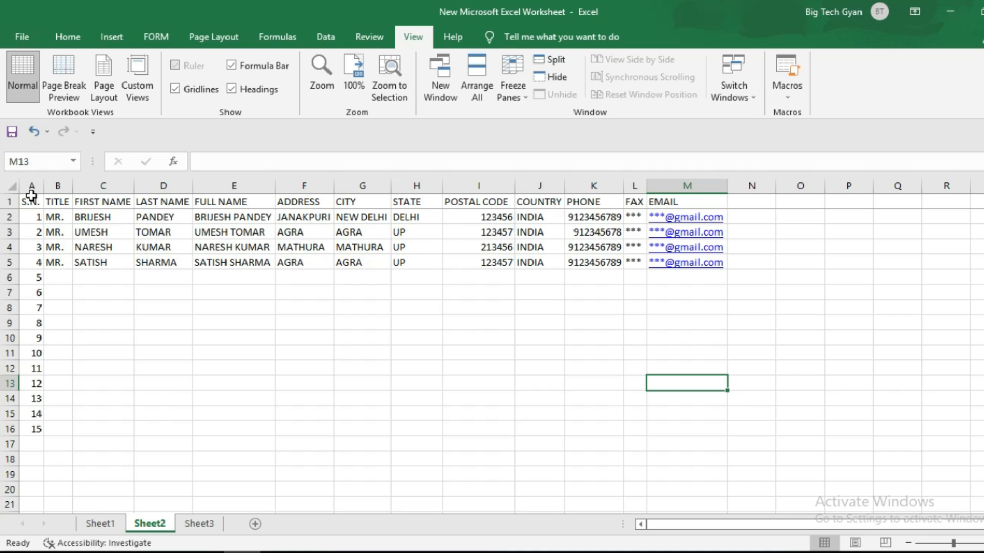
# - Select the header row A1:M1 and make it bold with Ctrl+B
pyautogui.click(14, 202)
pyautogui.click(93, 262)
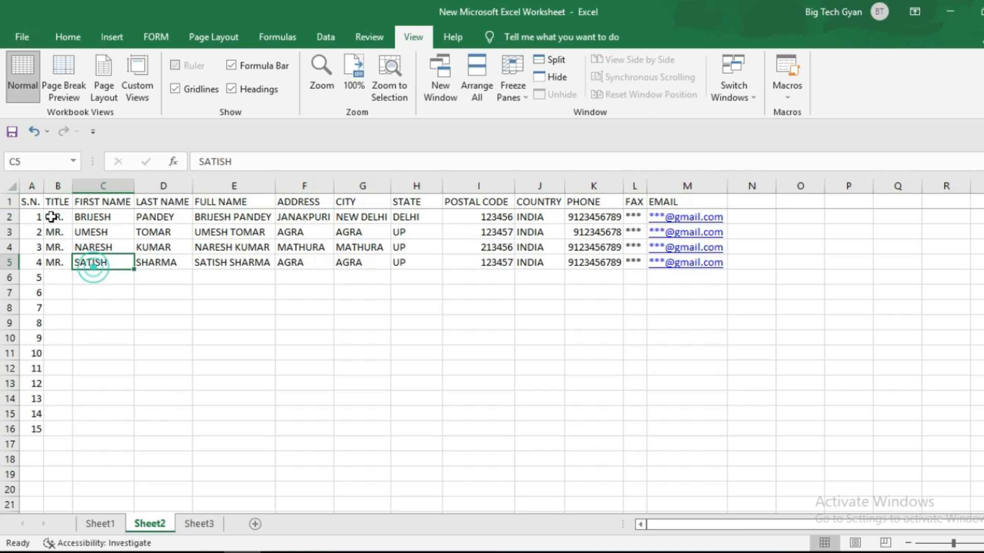
pyautogui.click(31, 203)
pyautogui.moveTo(40, 204); pyautogui.dragTo(690, 189)
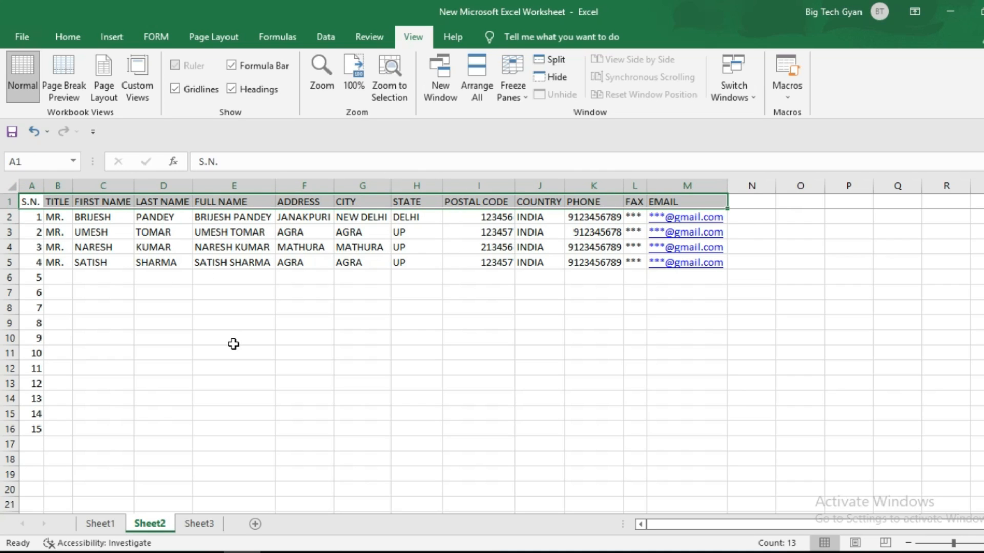
pyautogui.hotkey('ctrl', 'b')
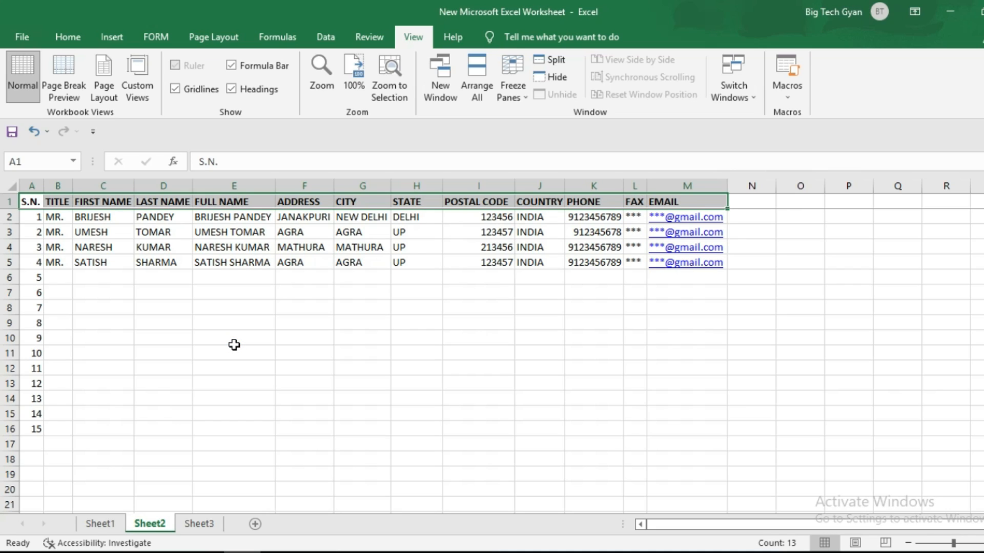
# - Try underlining the header row, then reselect A1:M1 and remove the underline
pyautogui.click(69, 35)
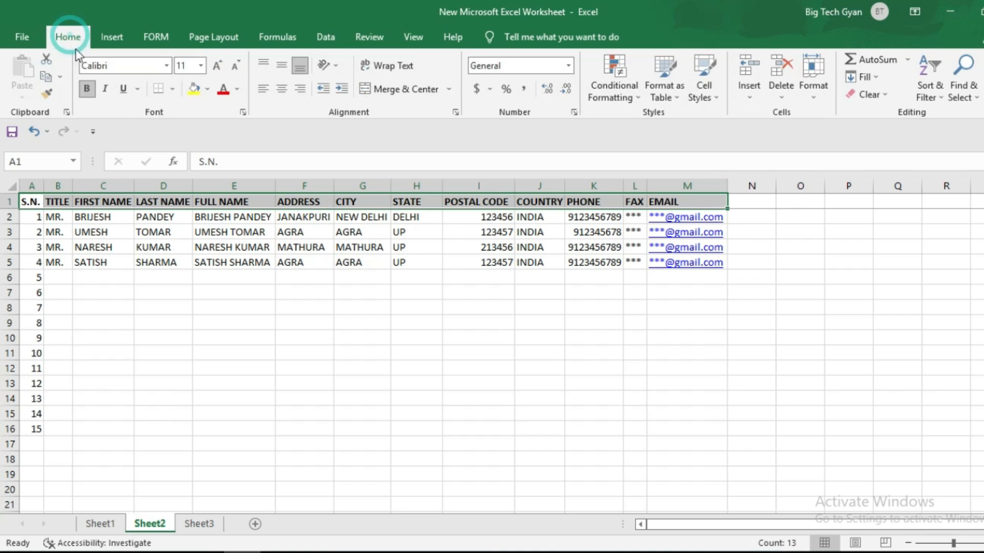
pyautogui.click(87, 91)
pyautogui.click(124, 90)
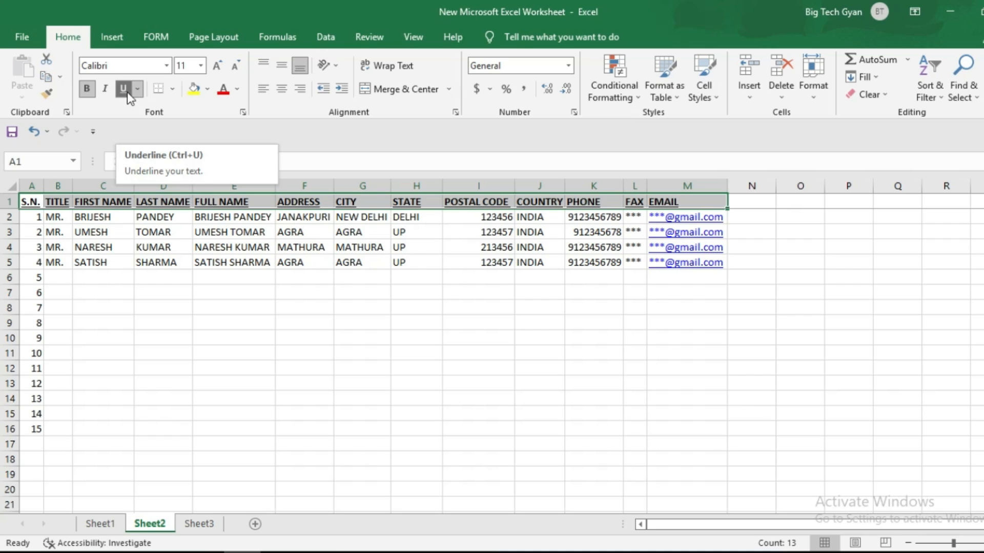
pyautogui.click(214, 301)
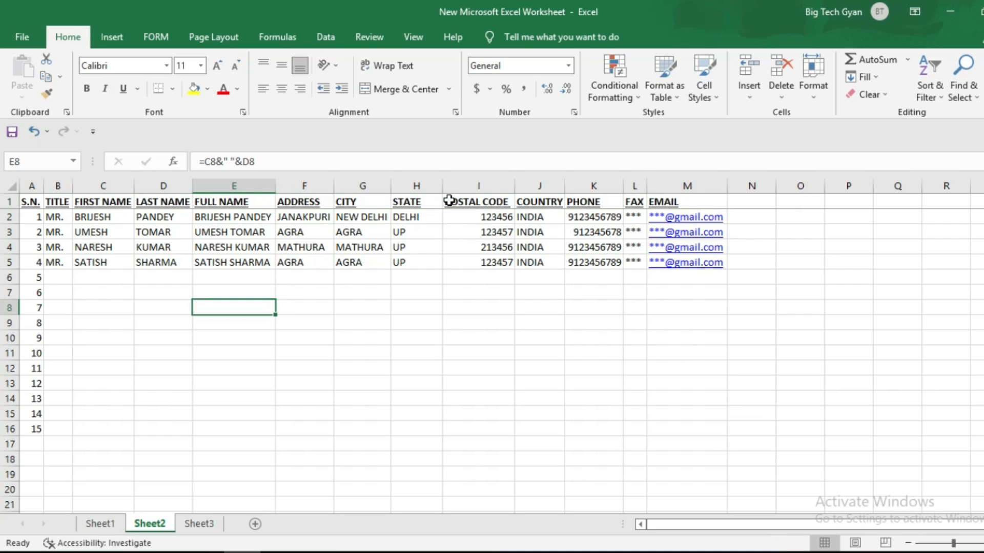
pyautogui.moveTo(23, 201); pyautogui.dragTo(689, 200)
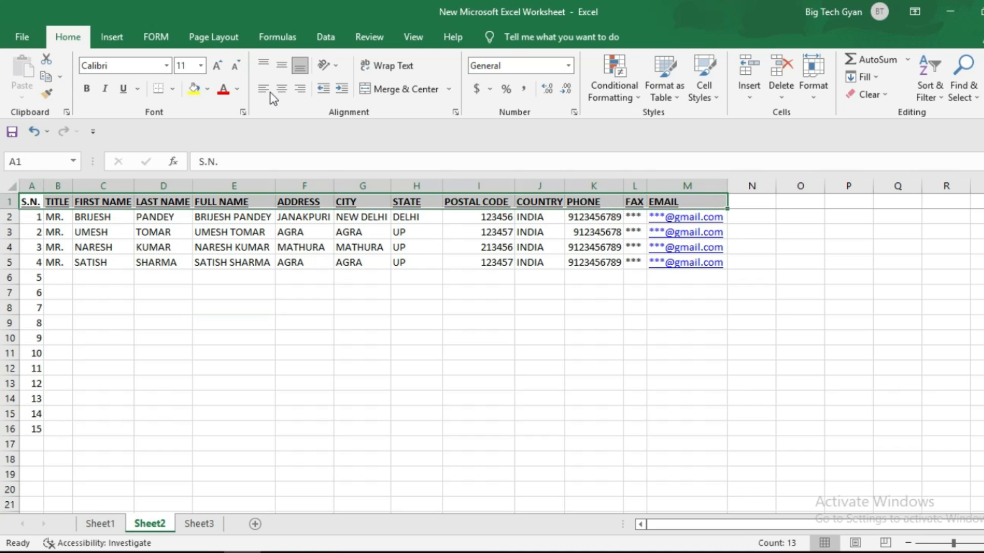
pyautogui.click(124, 88)
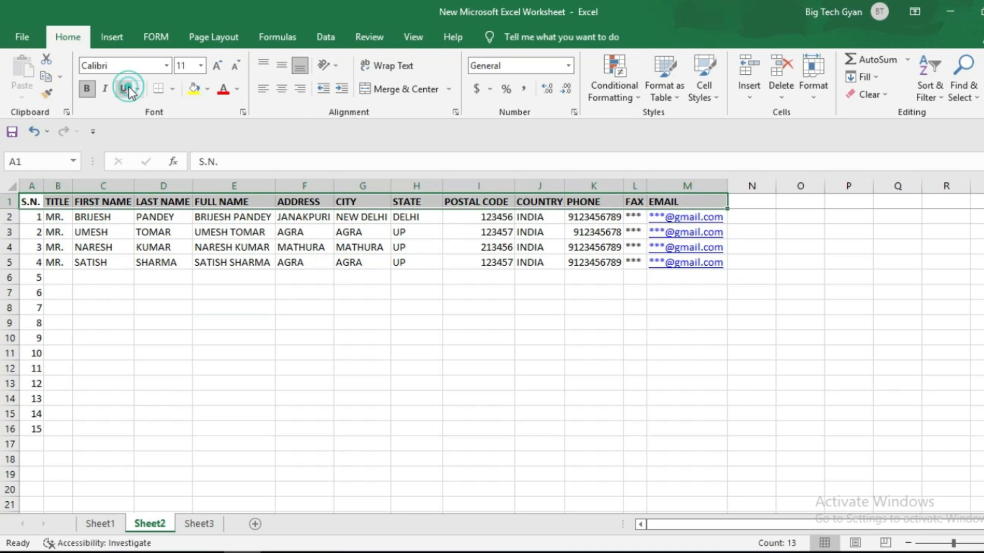
pyautogui.click(150, 296)
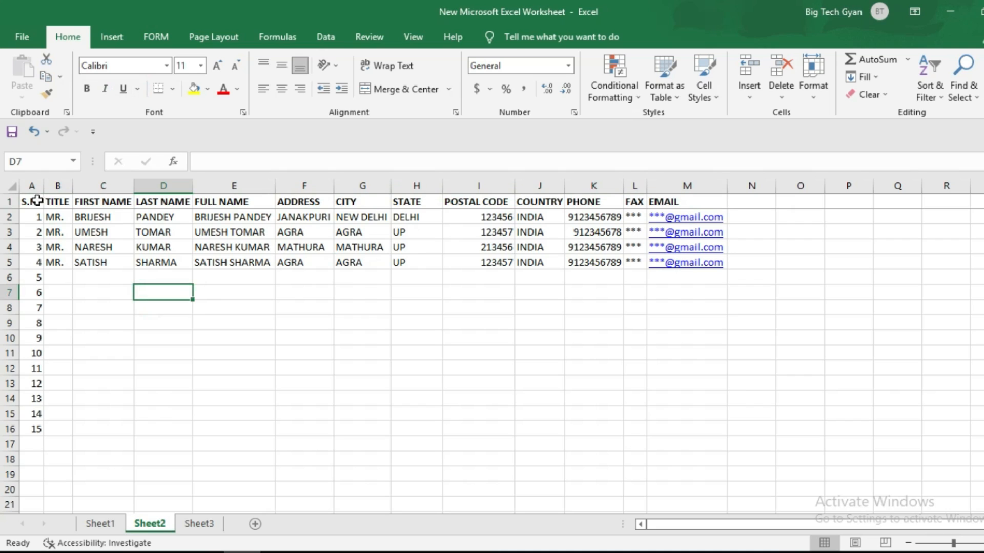
# - Reapply bold to header row A1:M1 and finish with cell A1 selected
pyautogui.moveTo(23, 200); pyautogui.dragTo(685, 184)
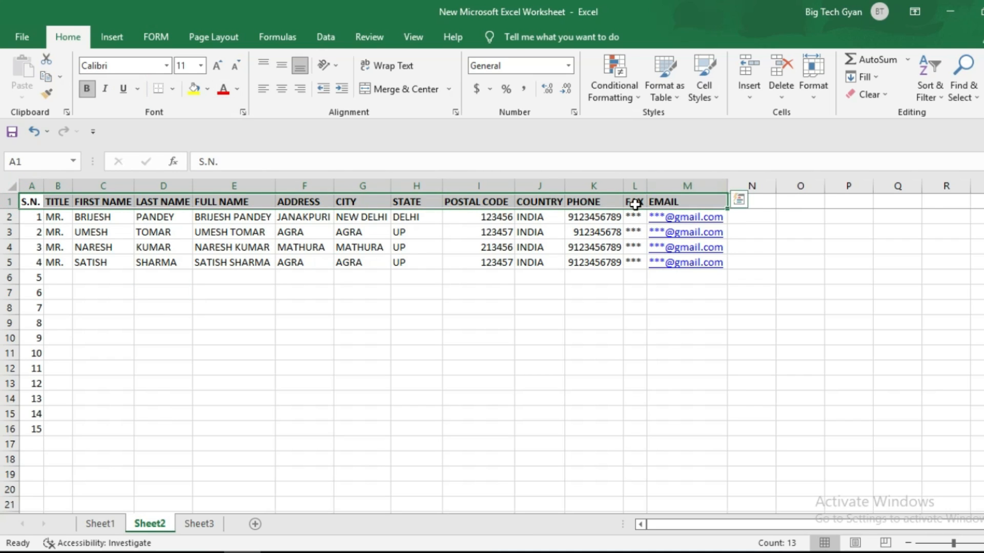
pyautogui.click(88, 92)
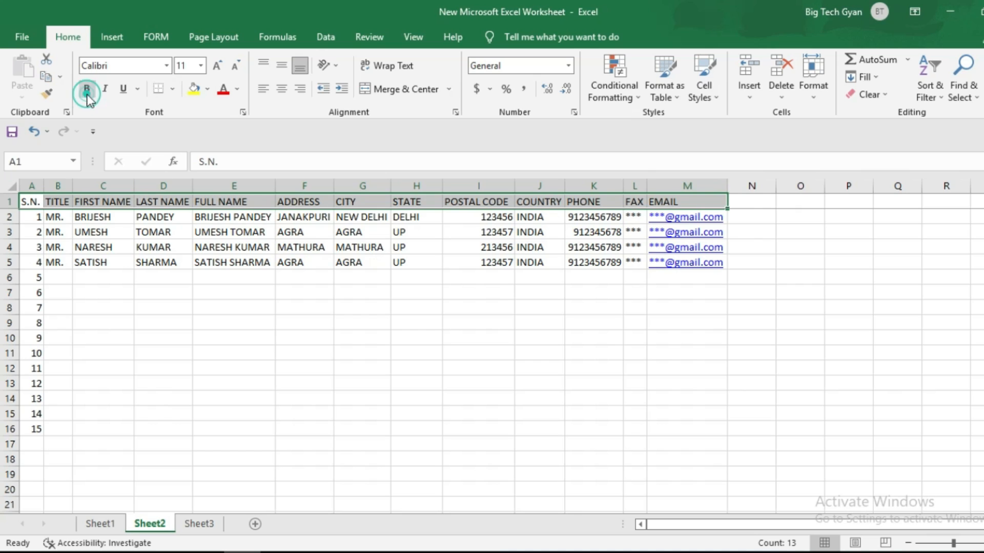
pyautogui.click(144, 293)
pyautogui.moveTo(31, 201); pyautogui.dragTo(686, 197)
pyautogui.click(103, 262)
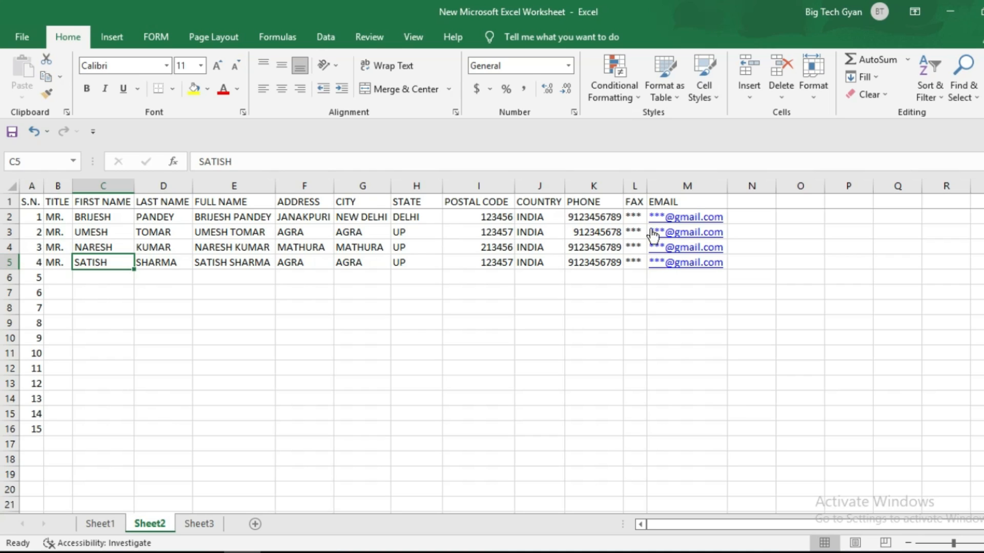
pyautogui.moveTo(32, 198); pyautogui.dragTo(510, 328)
pyautogui.click(29, 201)
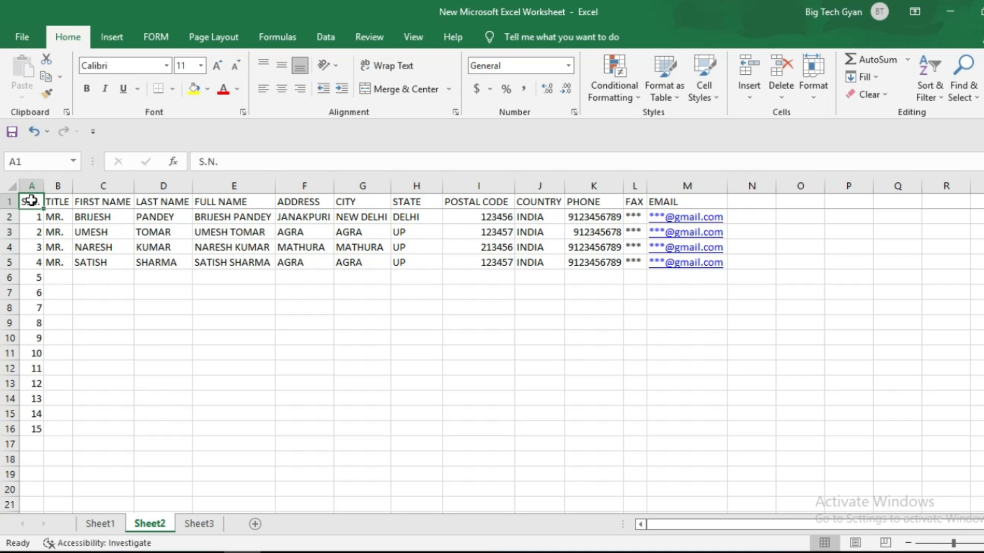
pyautogui.click(31, 200)
# - Center-align every cell in A1:M16 and apply All Borders to the table
pyautogui.moveTo(32, 201); pyautogui.dragTo(694, 433)
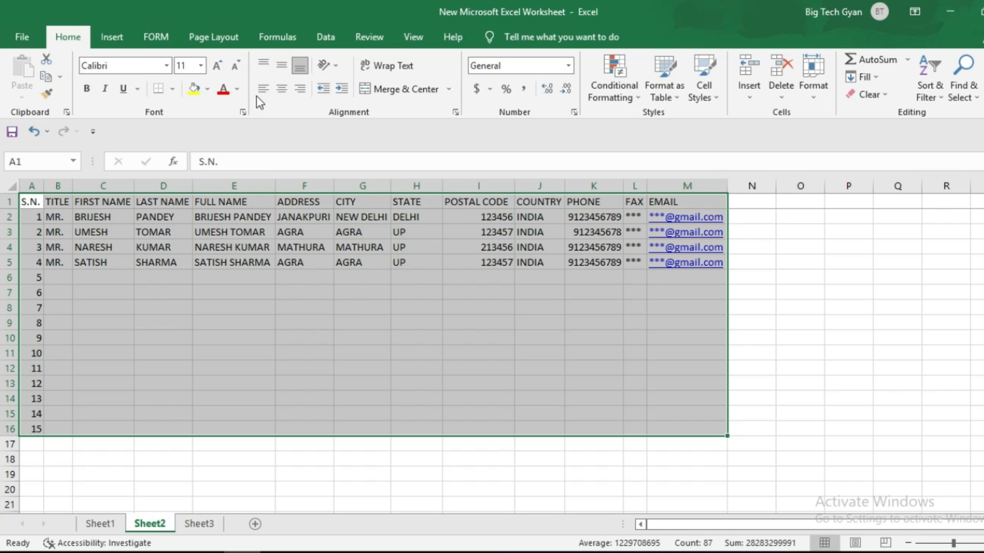
pyautogui.click(283, 90)
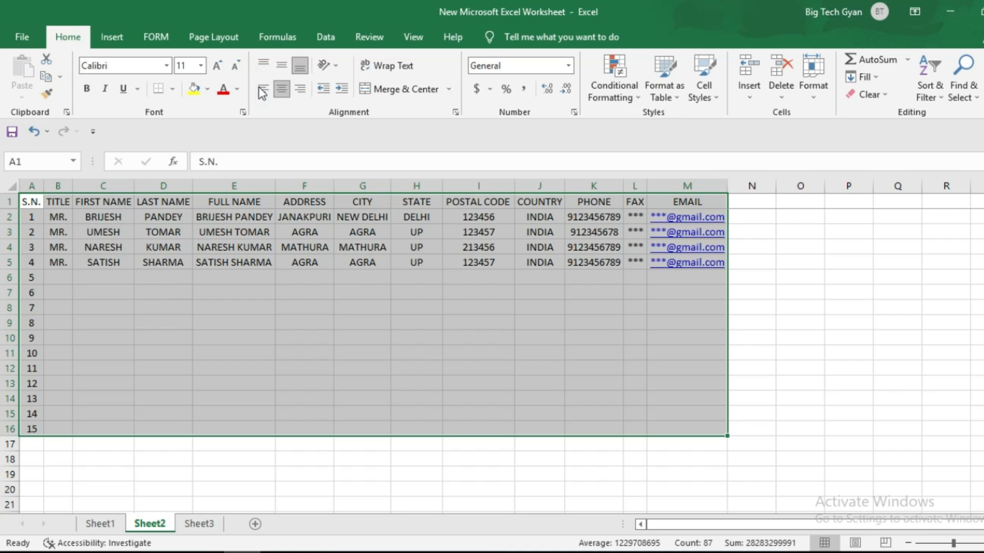
pyautogui.click(300, 88)
pyautogui.click(280, 93)
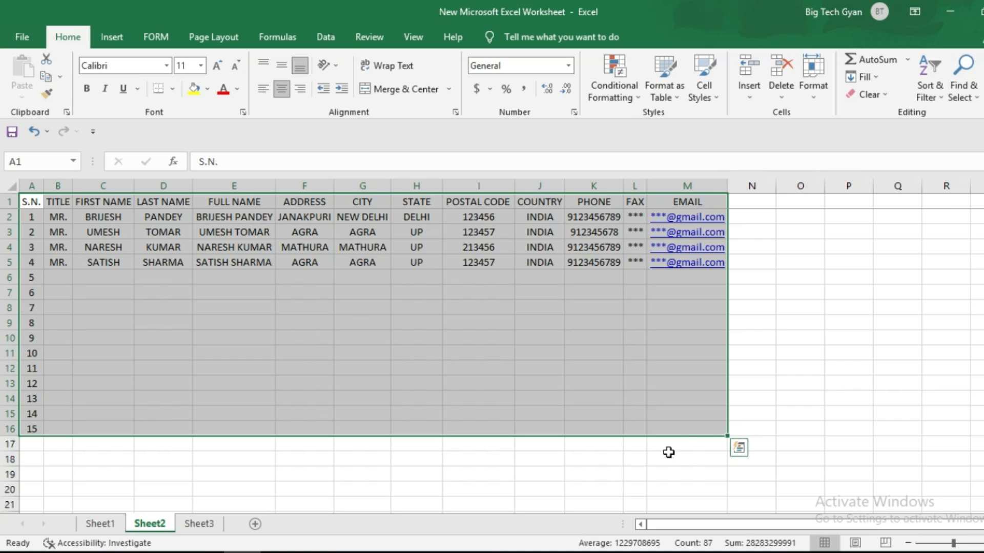
pyautogui.click(173, 91)
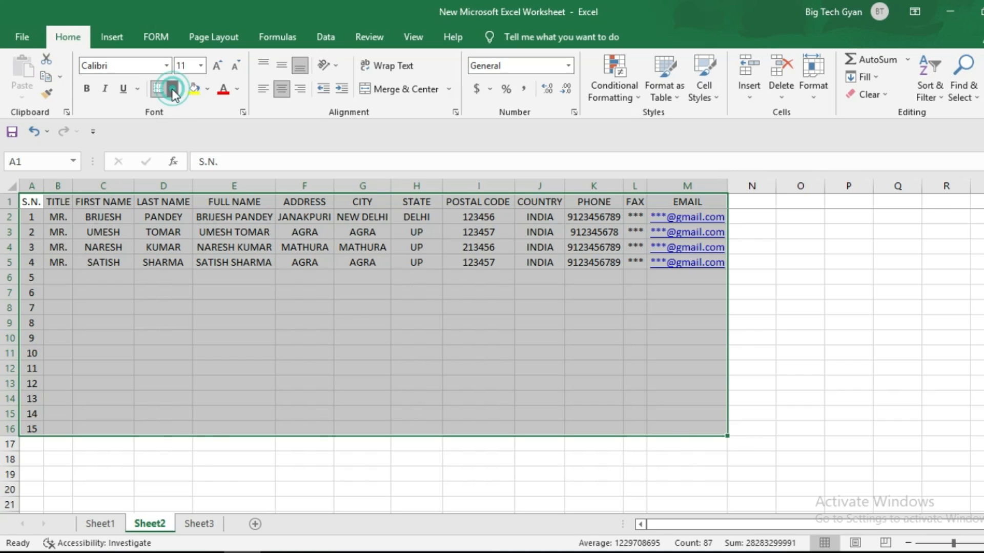
pyautogui.click(177, 216)
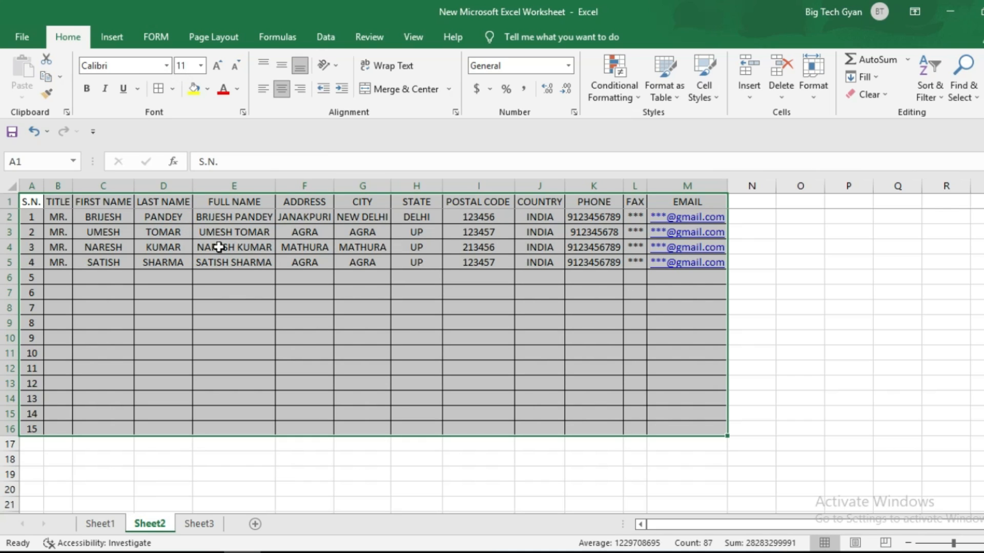
pyautogui.click(177, 92)
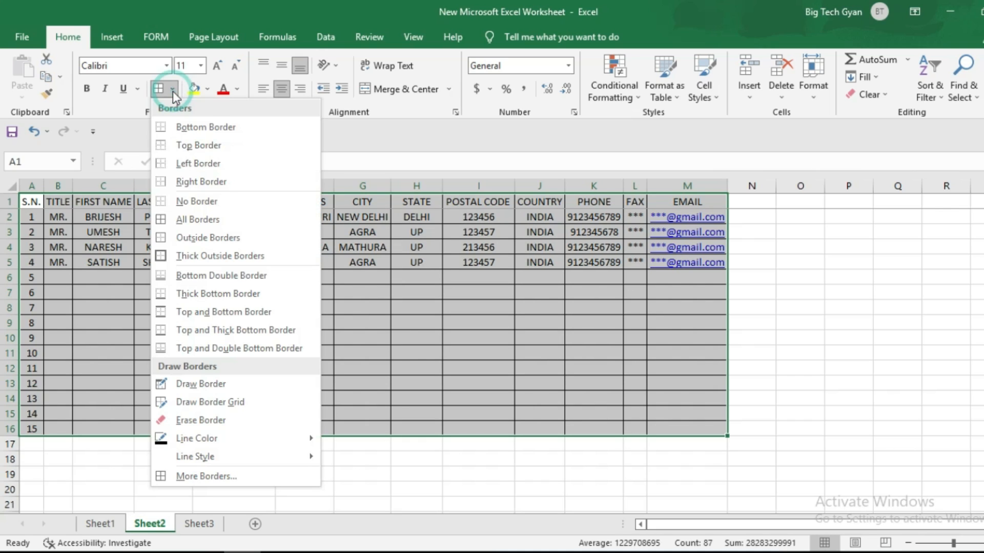
pyautogui.click(197, 203)
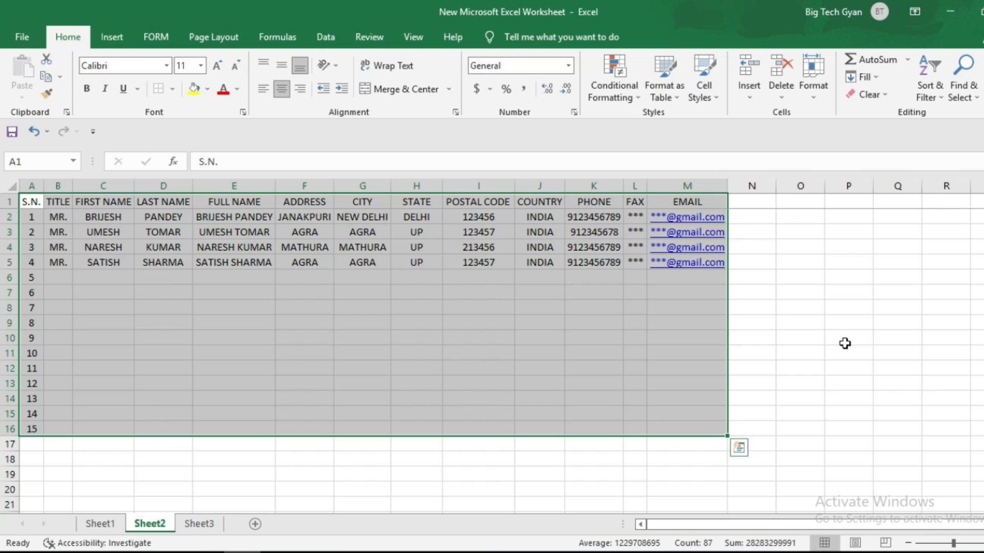
pyautogui.press('alt')
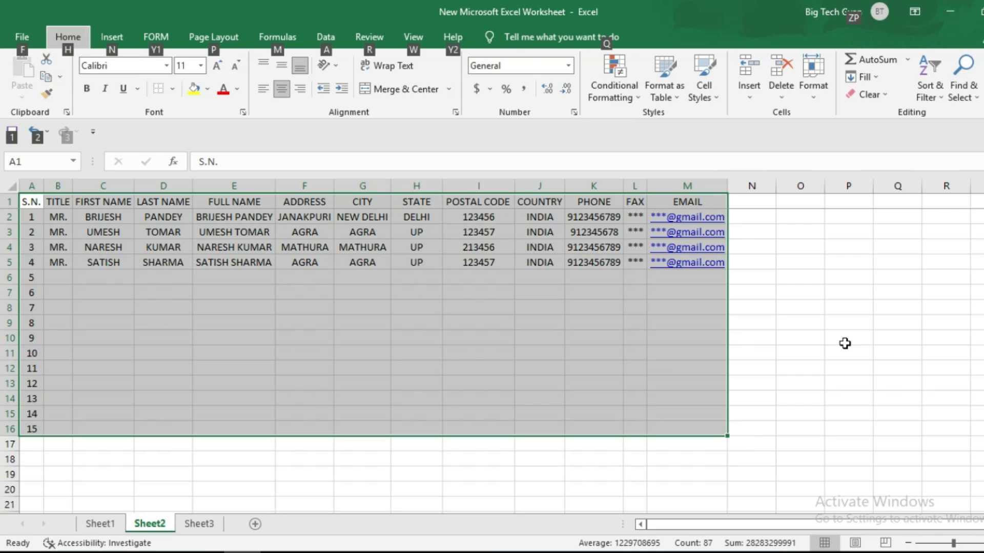
pyautogui.press('h')
pyautogui.press('b')
pyautogui.press('a')
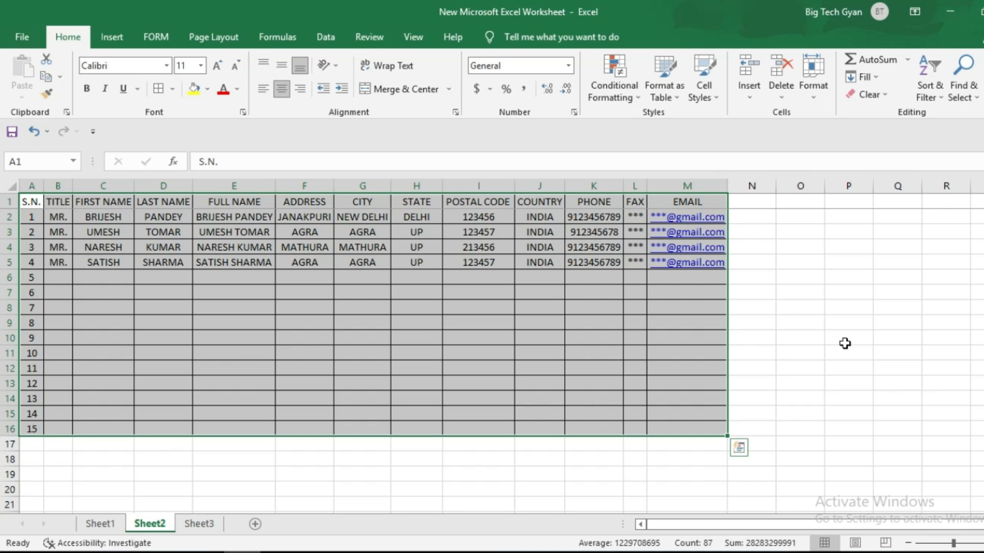
pyautogui.click(166, 293)
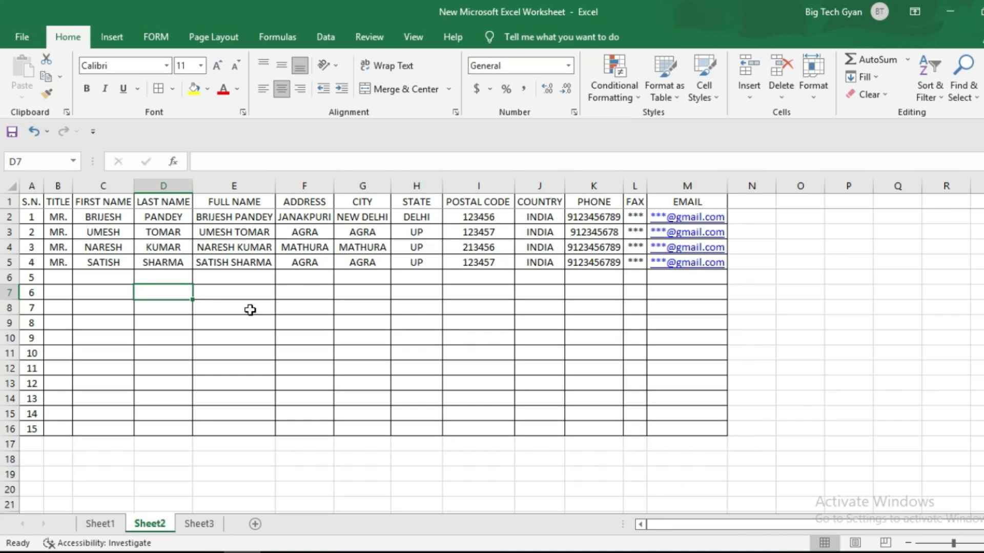
# - Open the print preview and switch the printout to Landscape orientation
pyautogui.hotkey('ctrl', 'p')
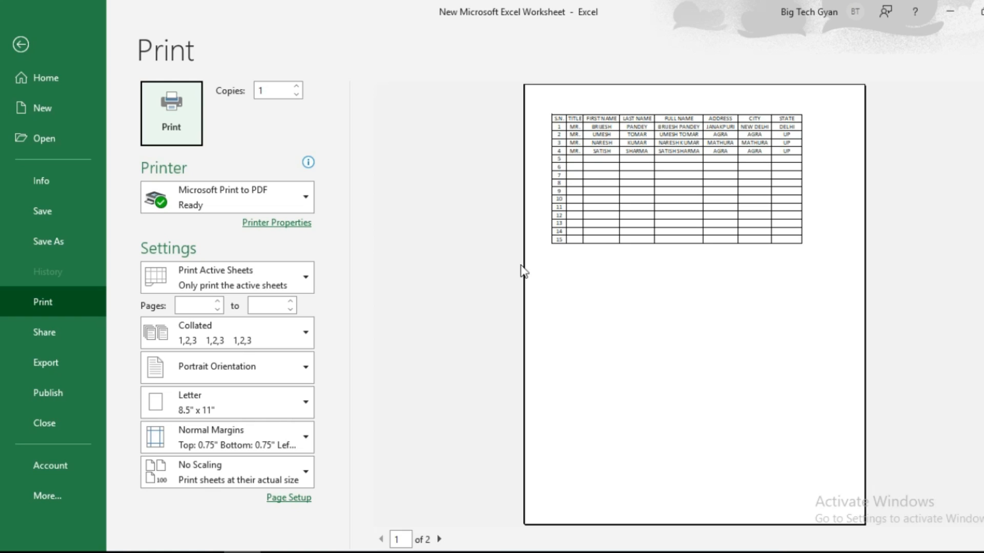
pyautogui.click(439, 538)
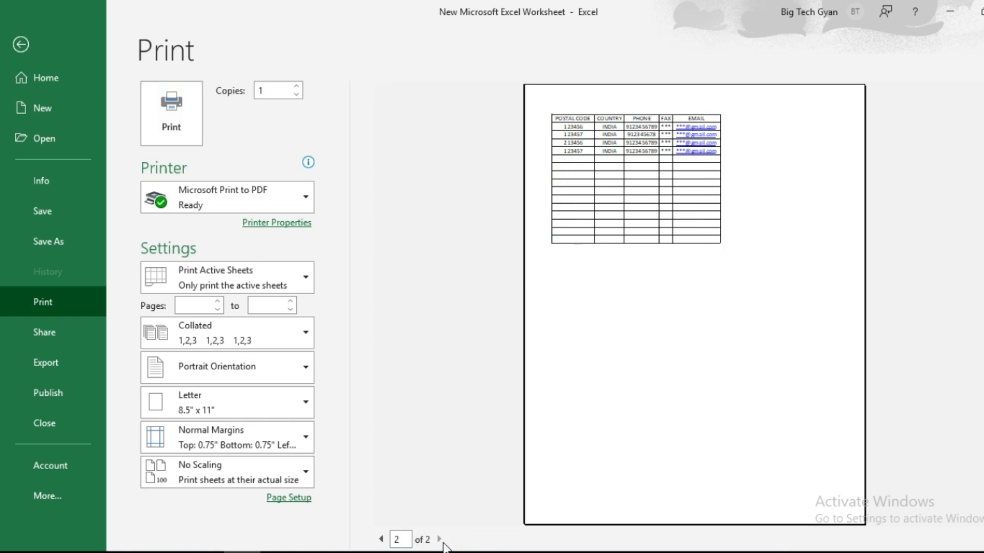
pyautogui.click(380, 539)
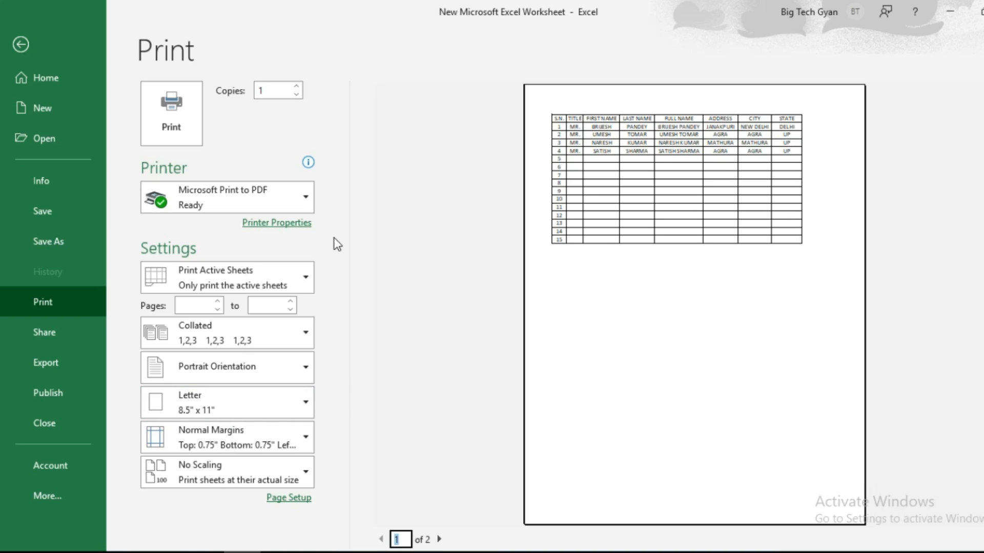
pyautogui.click(303, 373)
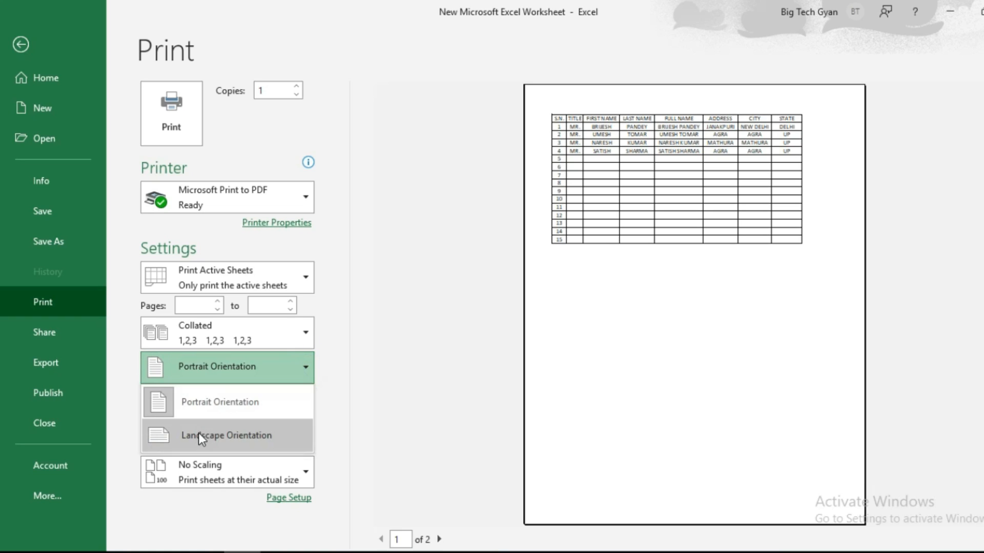
pyautogui.click(193, 435)
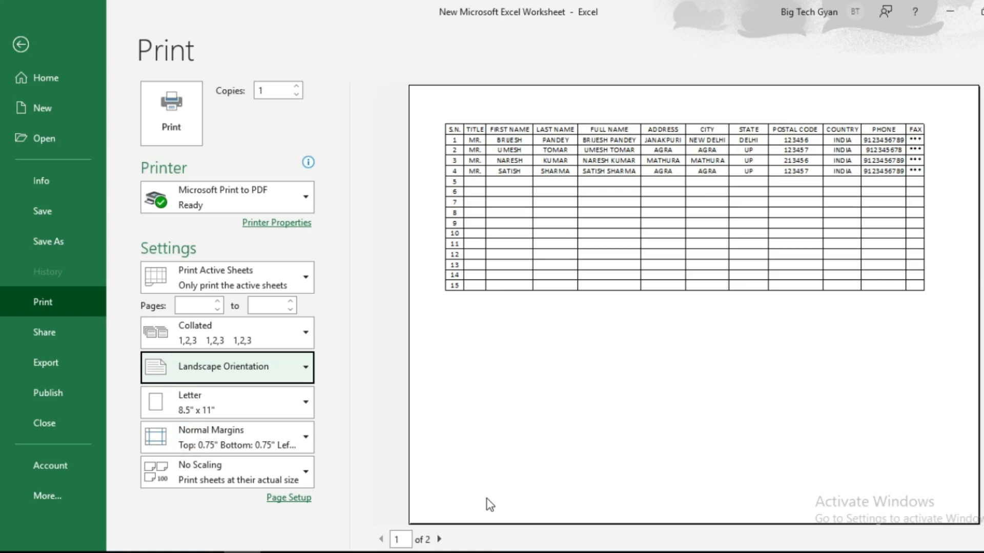
pyautogui.click(439, 540)
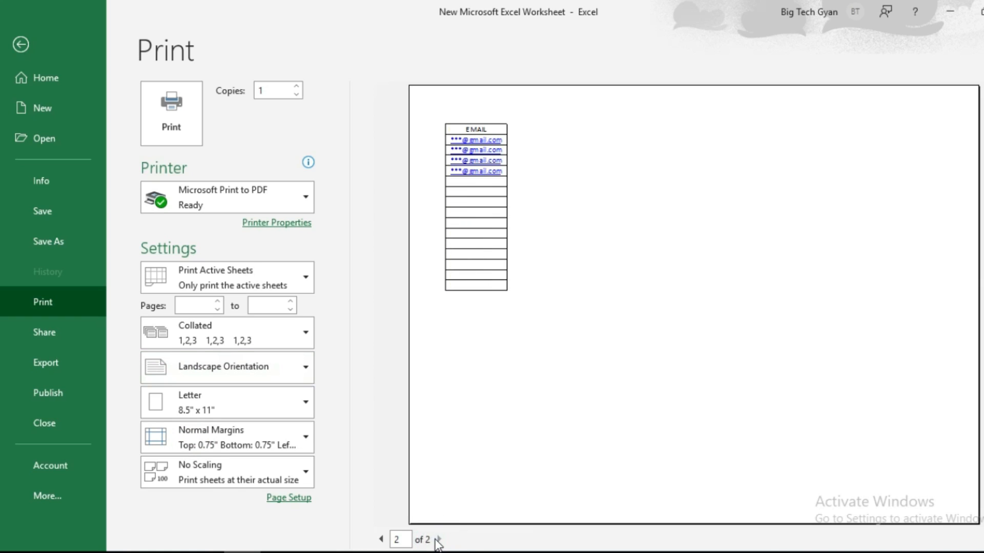
pyautogui.click(381, 539)
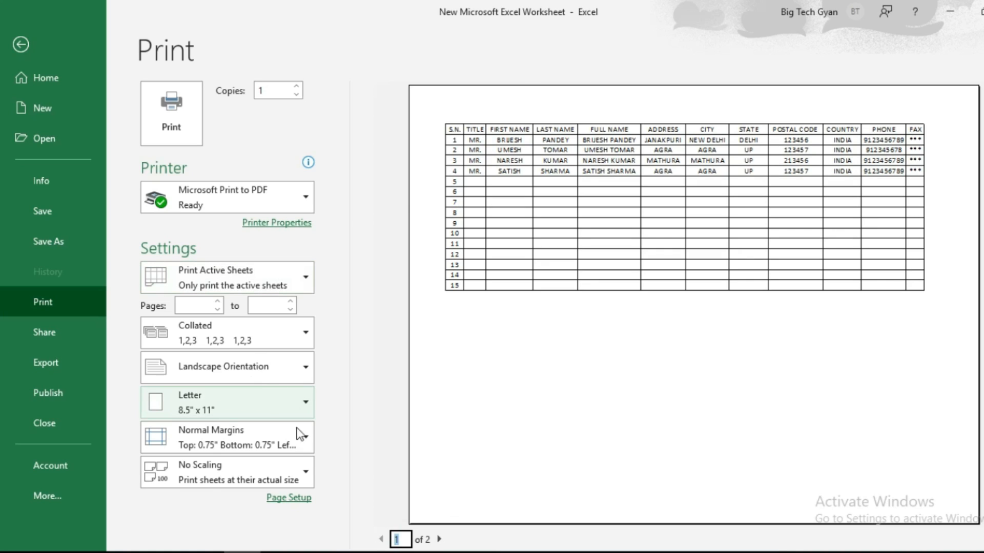
# - Scale the printout to Fit Sheet on One Page and open Page Setup
pyautogui.click(223, 473)
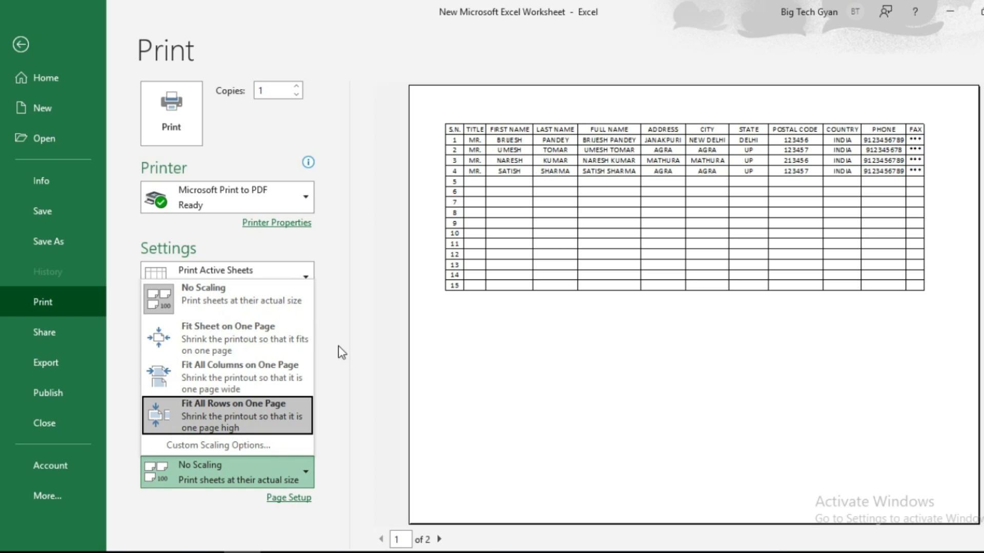
pyautogui.click(250, 333)
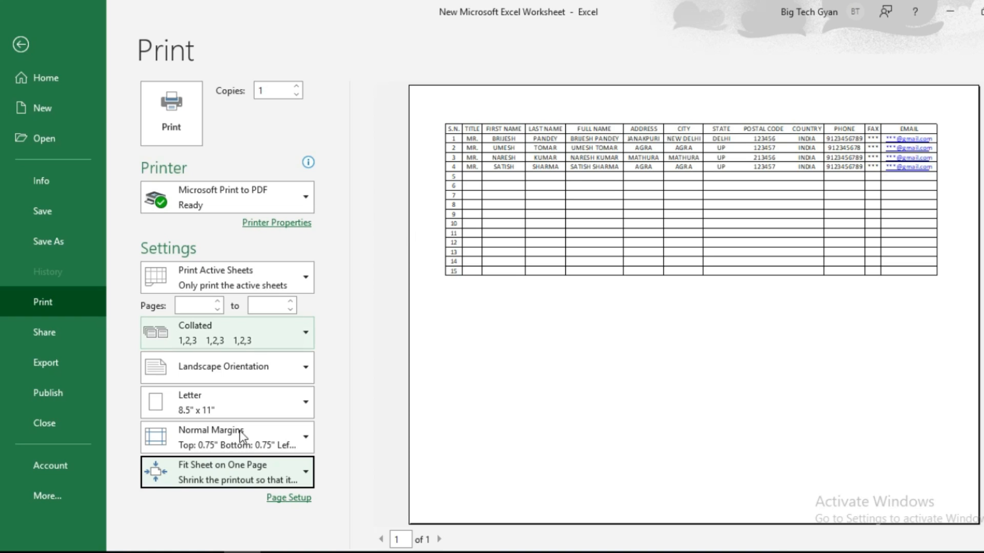
pyautogui.click(290, 498)
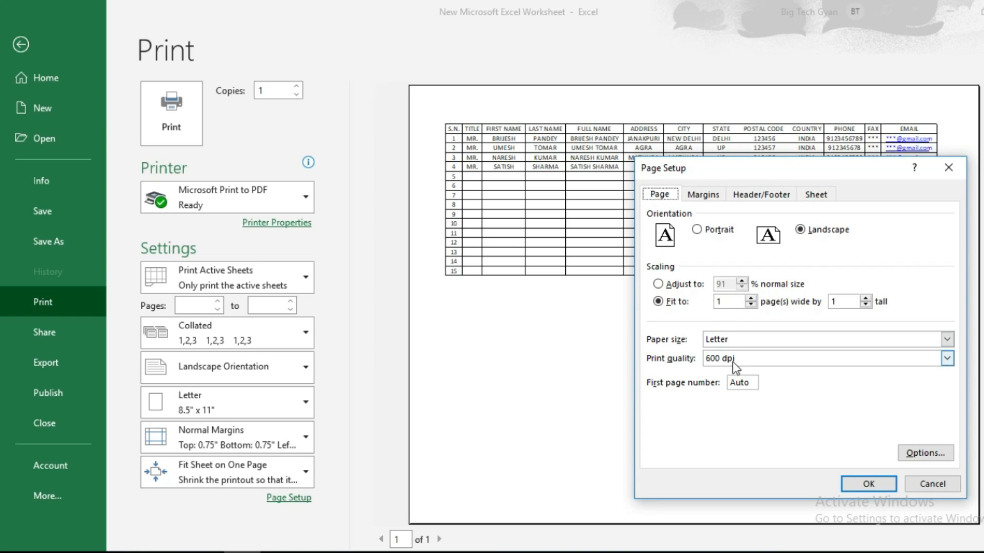
# - Set top, bottom, left and right margins to 0, center horizontally and vertically, then return to the worksheet
pyautogui.click(702, 195)
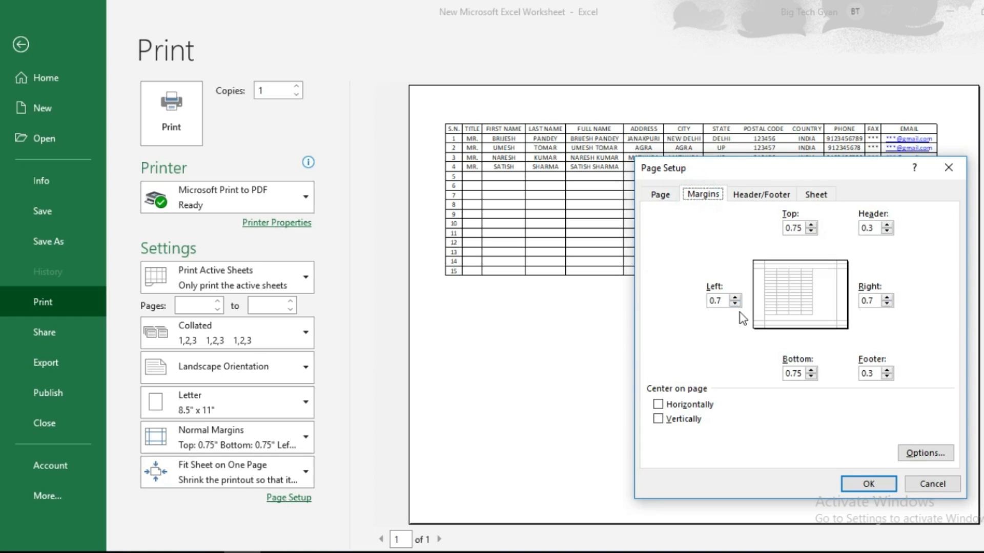
pyautogui.doubleClick(722, 301)
pyautogui.write('0')
pyautogui.doubleClick(869, 300)
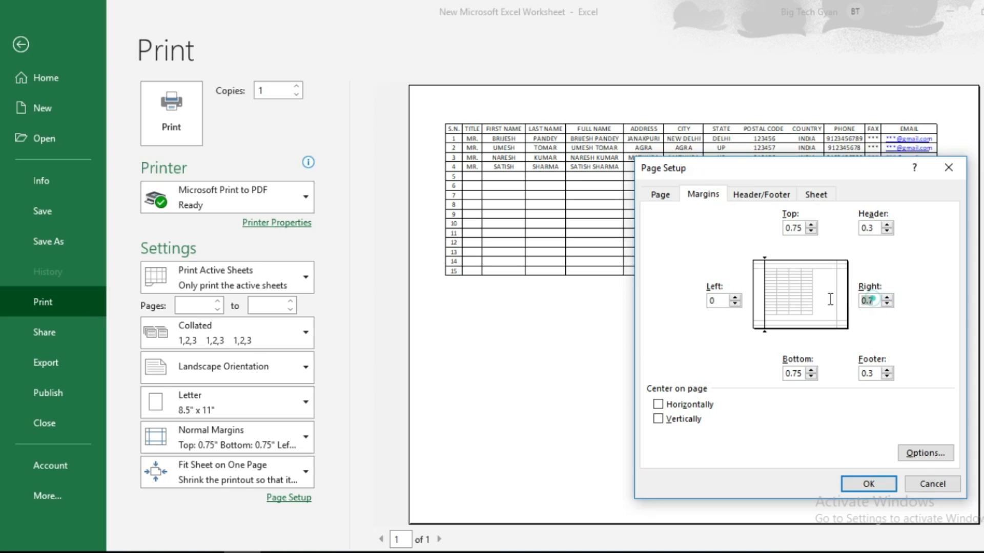
pyautogui.write('0')
pyautogui.doubleClick(794, 228)
pyautogui.write('0')
pyautogui.doubleClick(796, 373)
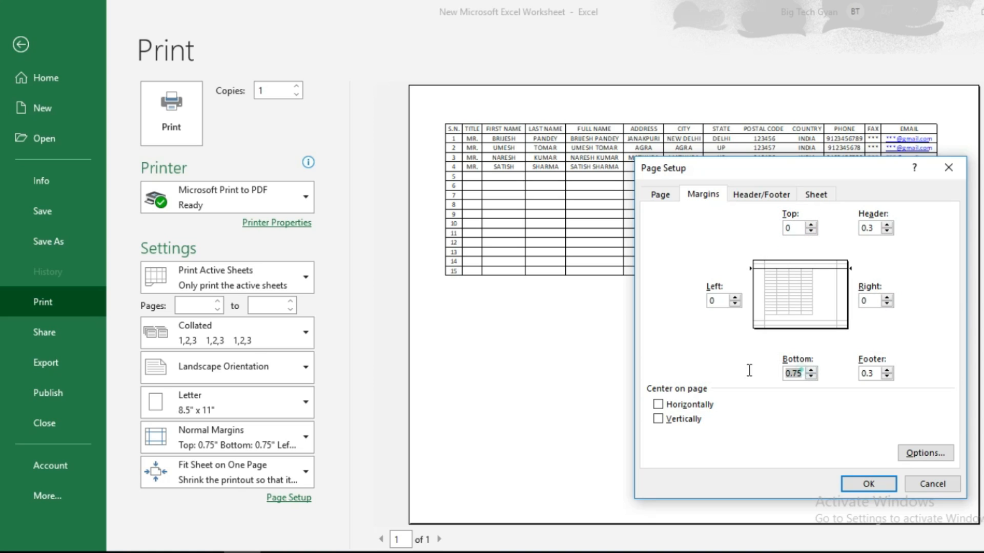
pyautogui.write('0')
pyautogui.click(689, 405)
pyautogui.click(692, 419)
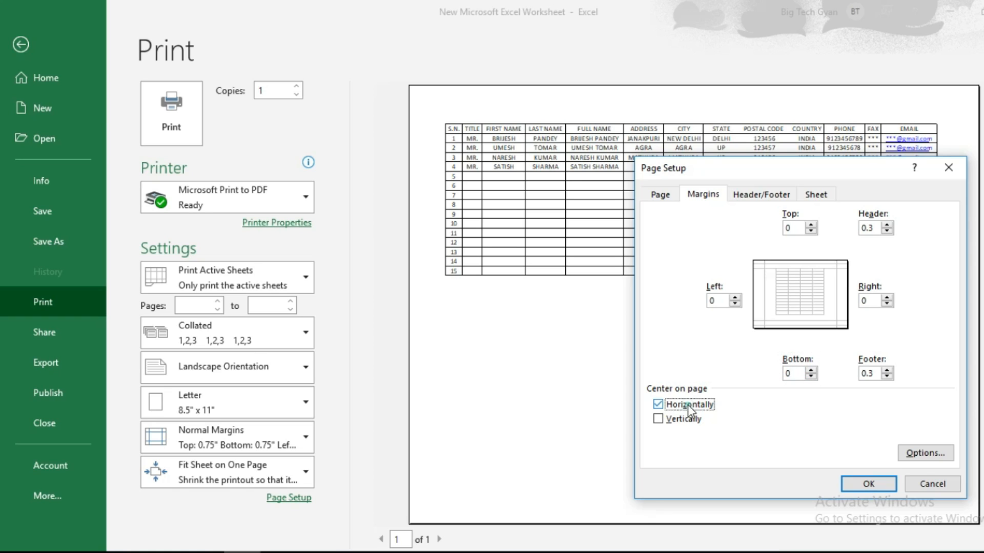
pyautogui.click(863, 484)
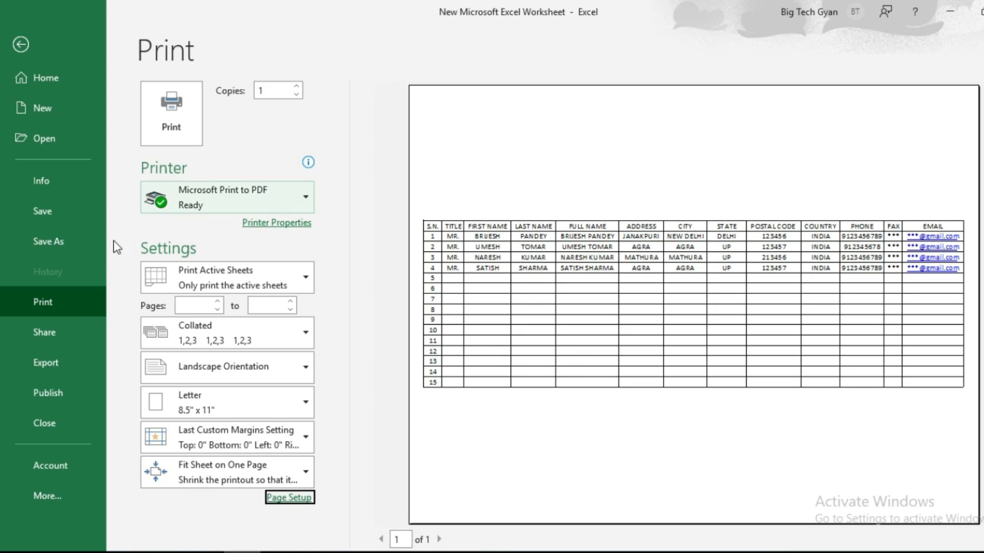
pyautogui.click(22, 44)
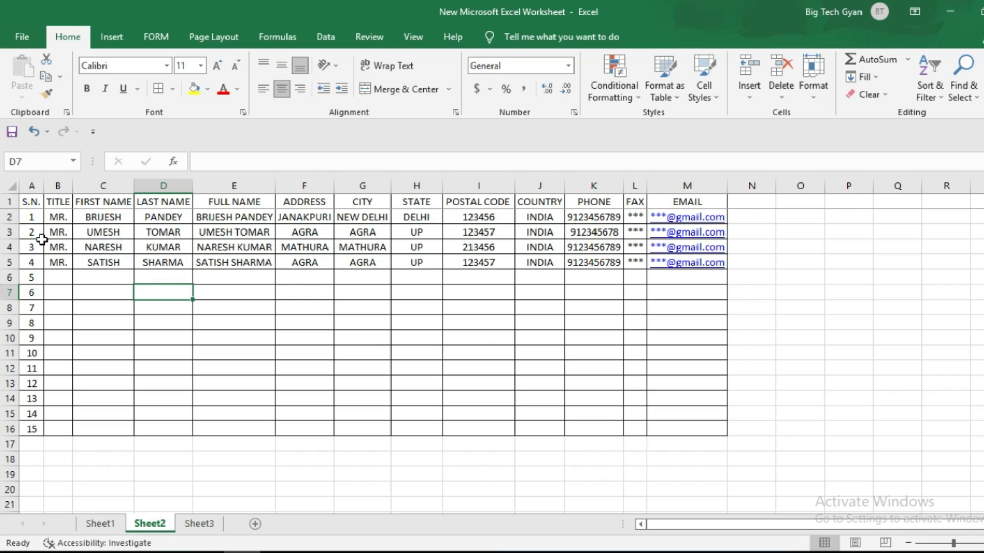
# - Copy the second record B3:M3 into row 6, then select rows 3 and 6 to compare
pyautogui.moveTo(26, 231); pyautogui.dragTo(265, 233)
pyautogui.moveTo(59, 232); pyautogui.dragTo(720, 235)
pyautogui.hotkey('ctrl', 'c')
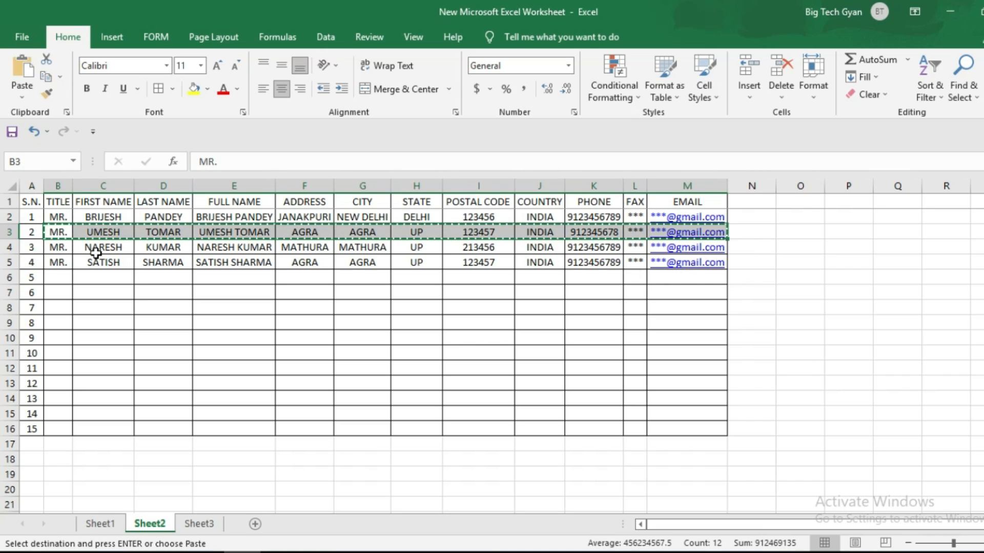
pyautogui.click(57, 277)
pyautogui.hotkey('ctrl', 'v')
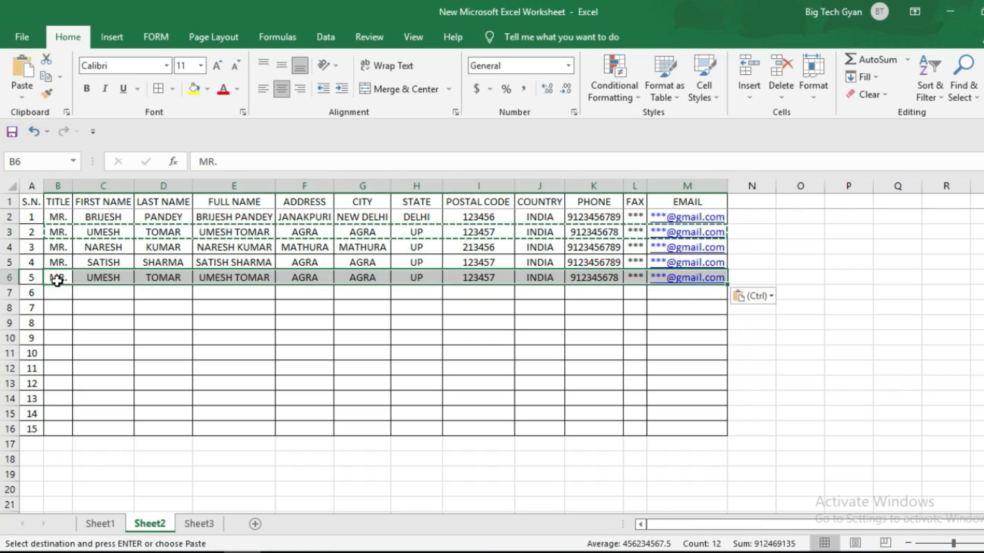
pyautogui.press('Escape')
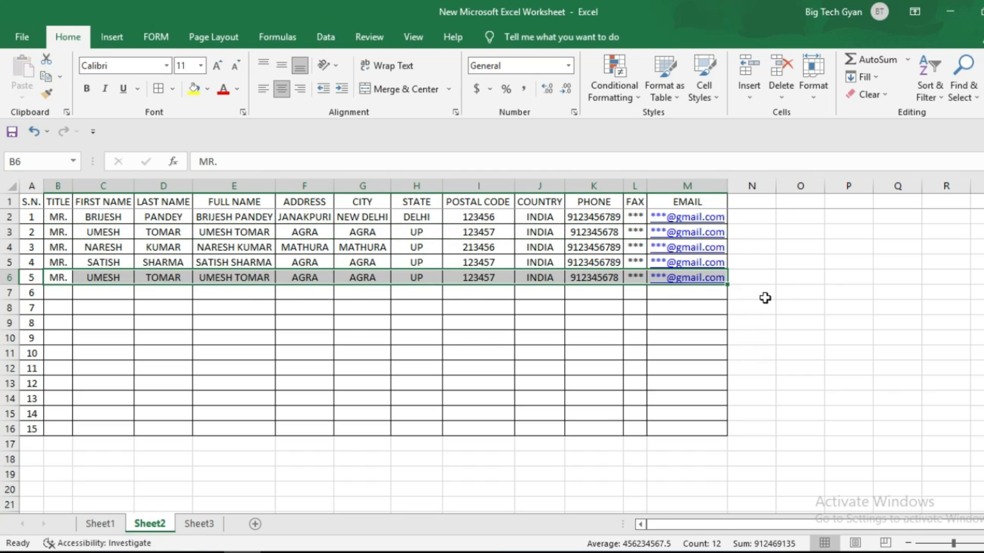
pyautogui.click(853, 280)
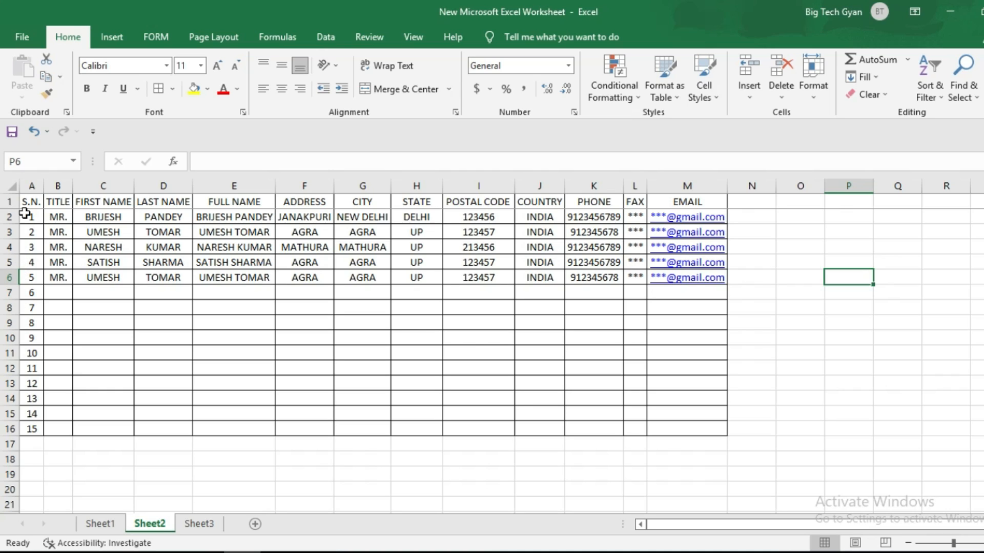
pyautogui.click(52, 218)
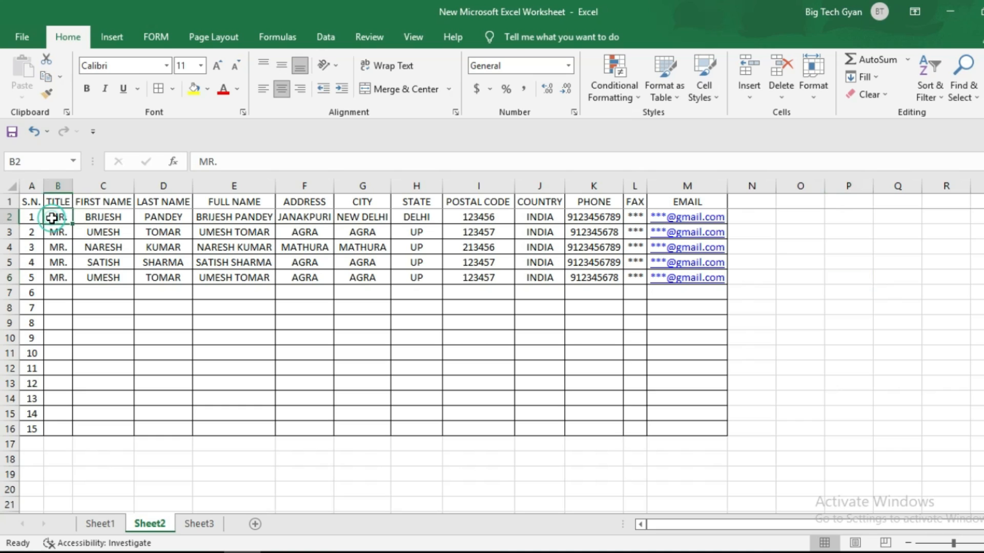
pyautogui.click(14, 231)
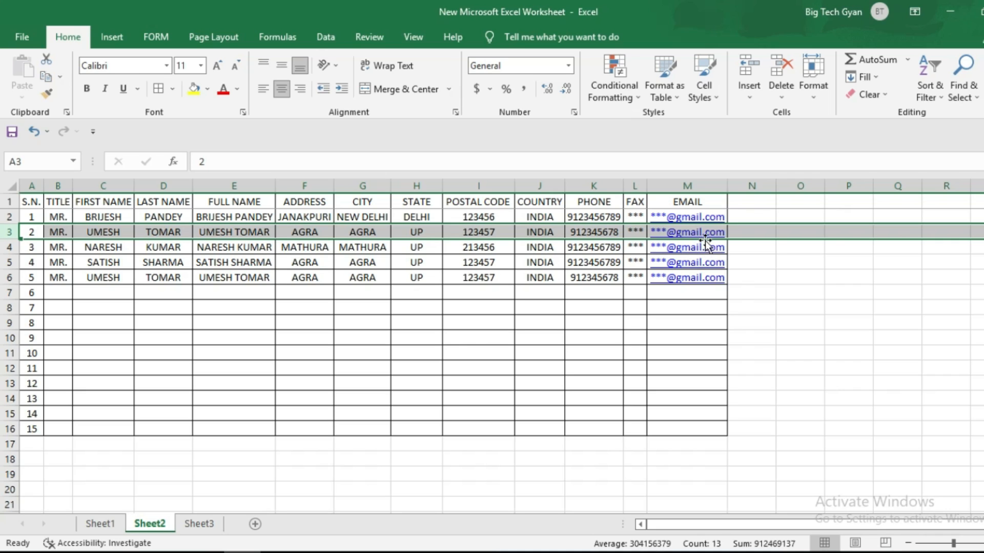
pyautogui.click(10, 277)
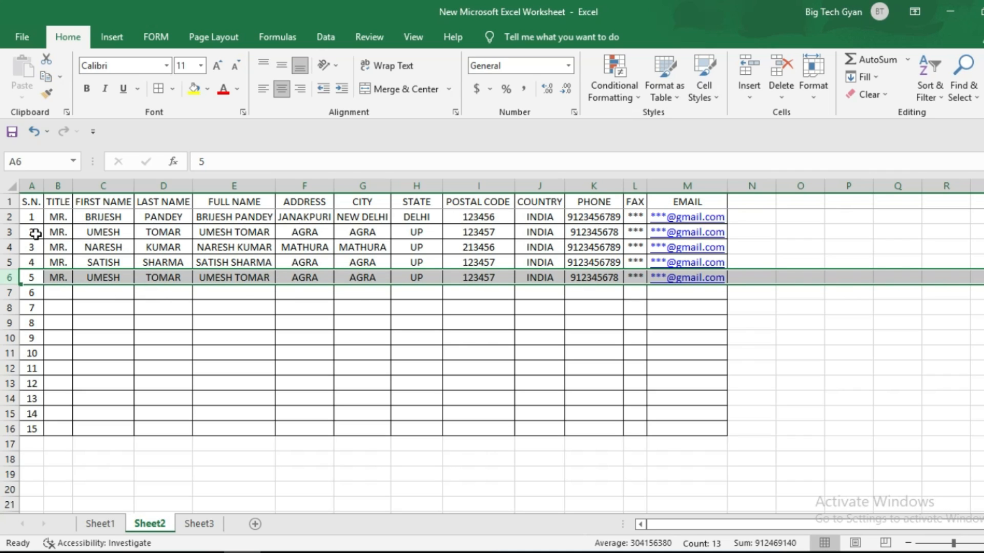
# - Run Remove Duplicates on B1:M6 to delete the repeated record, then switch to Sheet3
pyautogui.moveTo(60, 232); pyautogui.dragTo(433, 236)
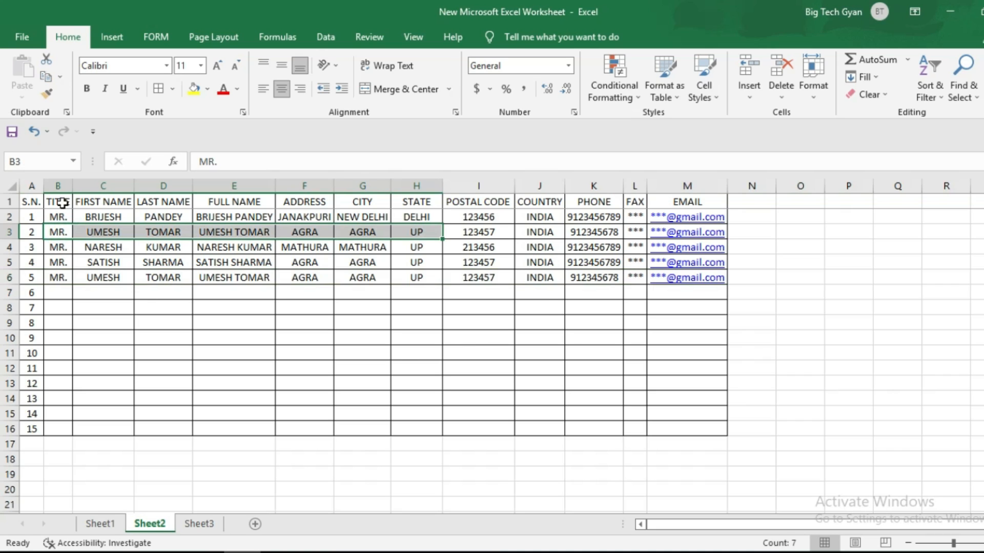
pyautogui.moveTo(58, 202); pyautogui.dragTo(711, 290)
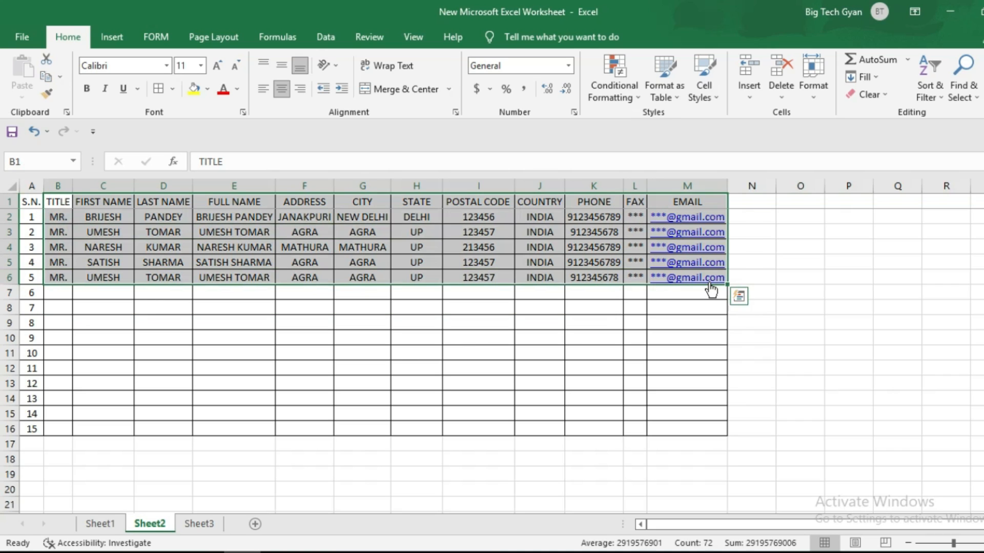
pyautogui.click(328, 40)
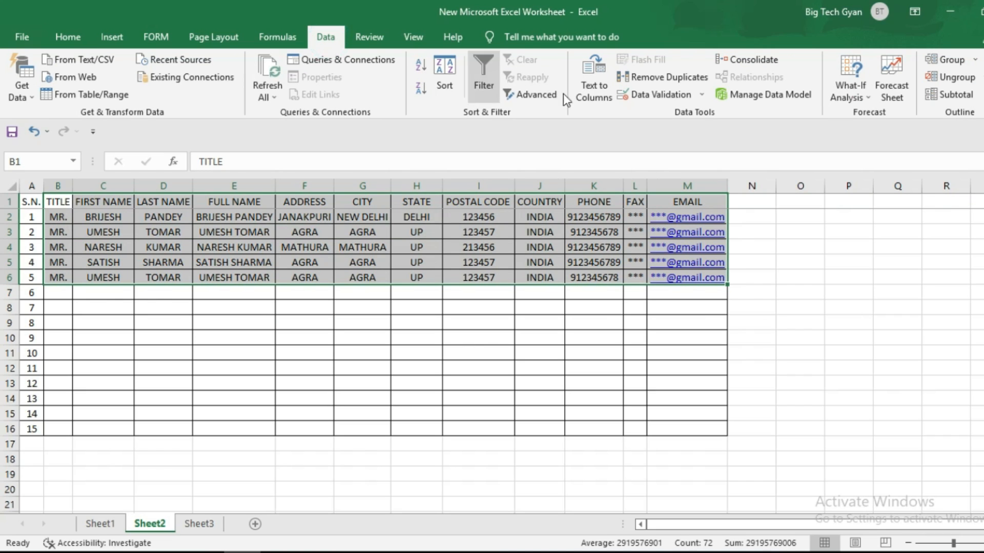
pyautogui.click(656, 77)
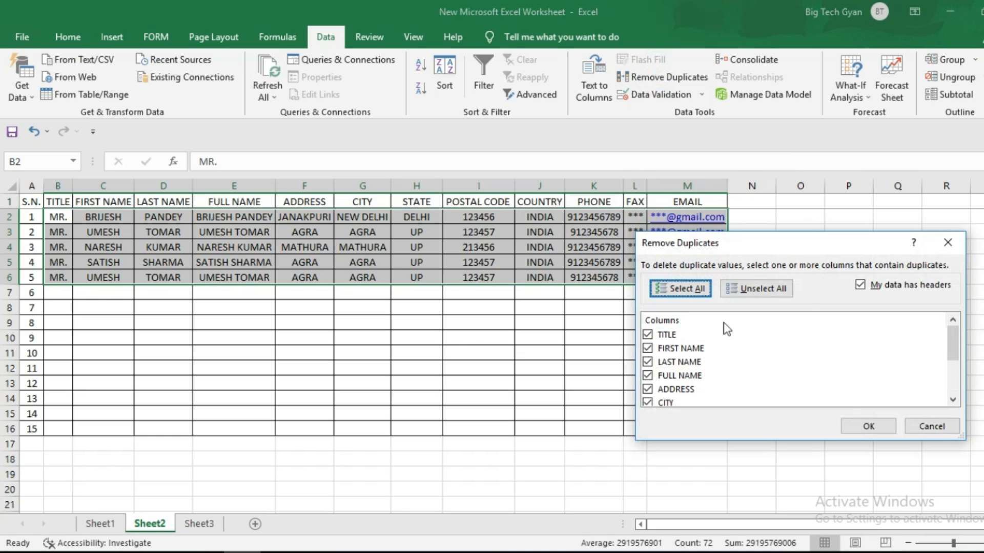
pyautogui.moveTo(832, 243); pyautogui.dragTo(808, 226)
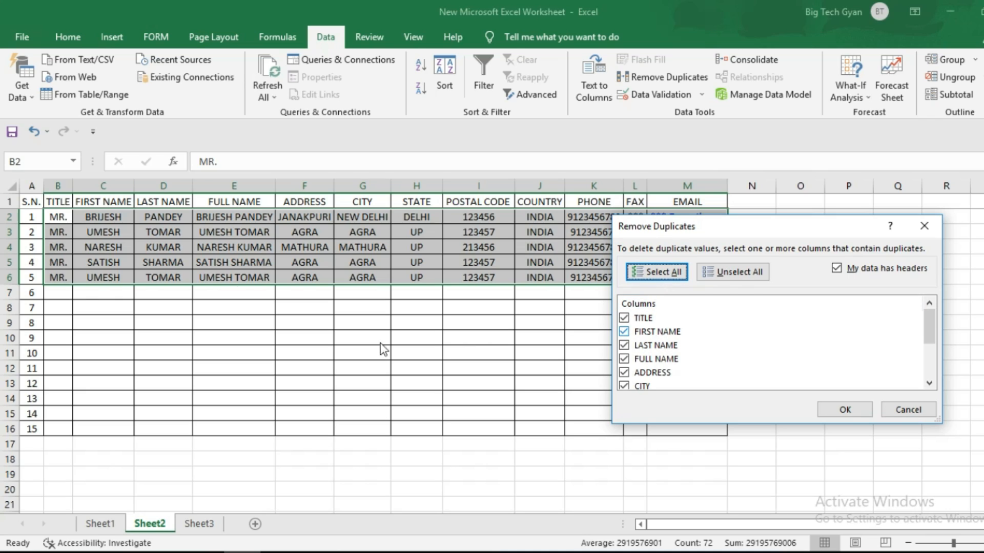
pyautogui.scroll(-3, 795, 344)
pyautogui.click(843, 411)
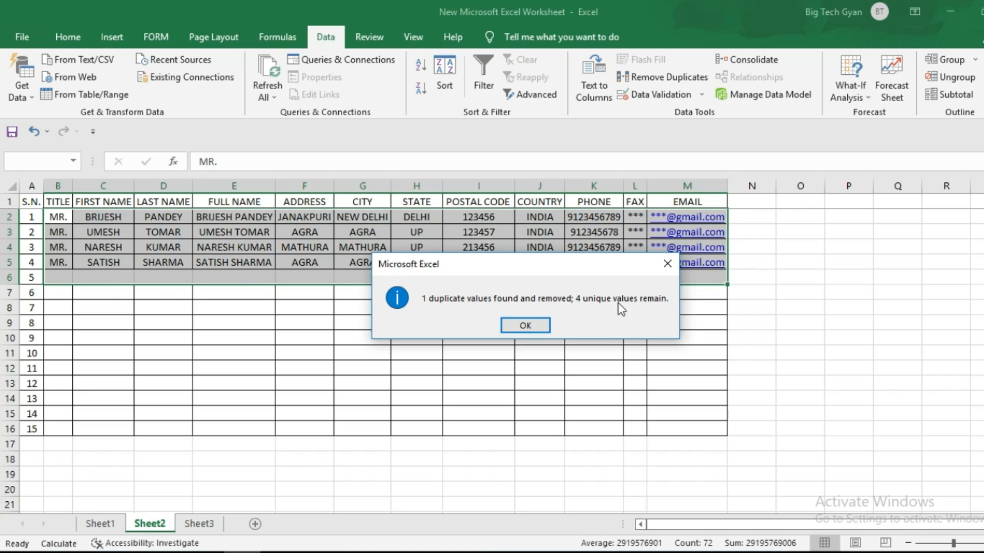
pyautogui.click(538, 326)
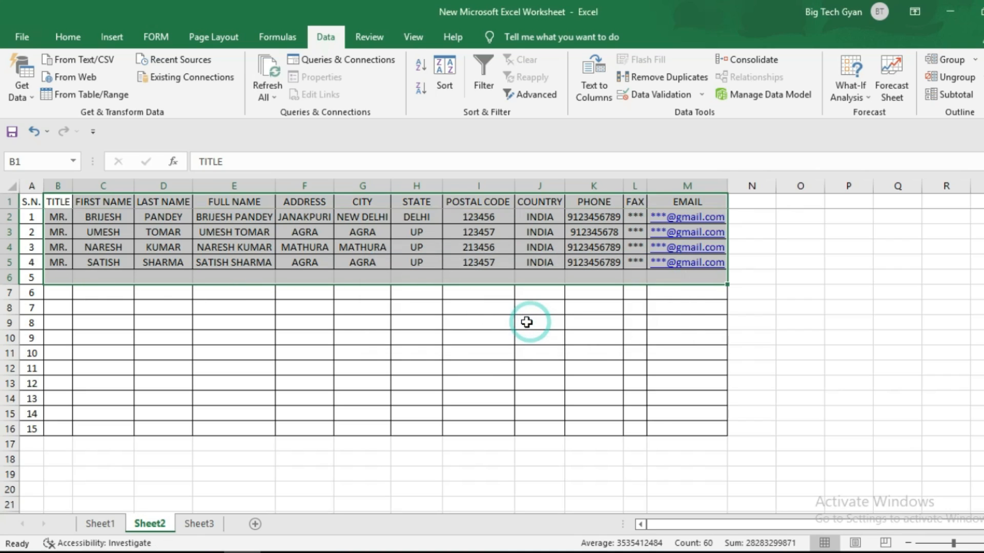
pyautogui.click(285, 329)
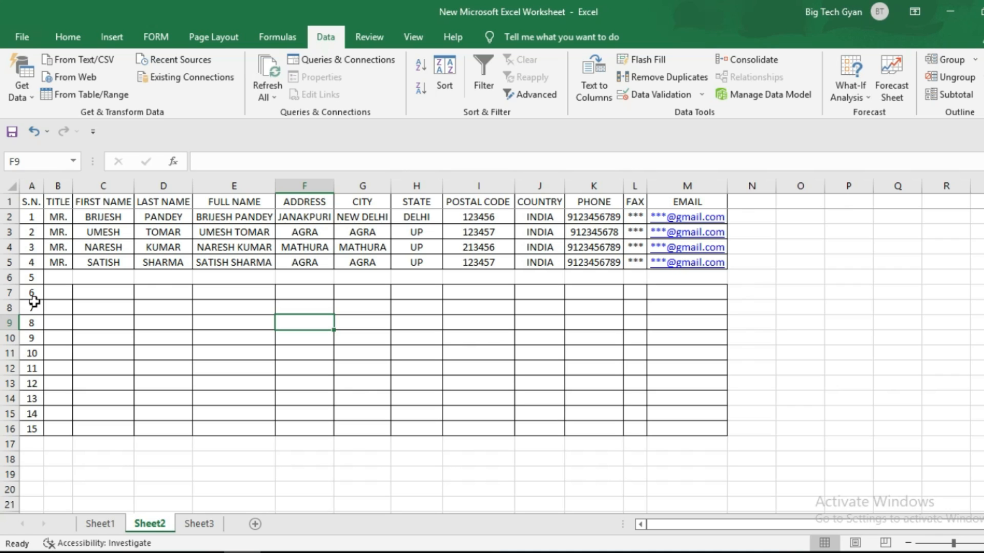
pyautogui.hotkey('ctrl', 'pagedown')
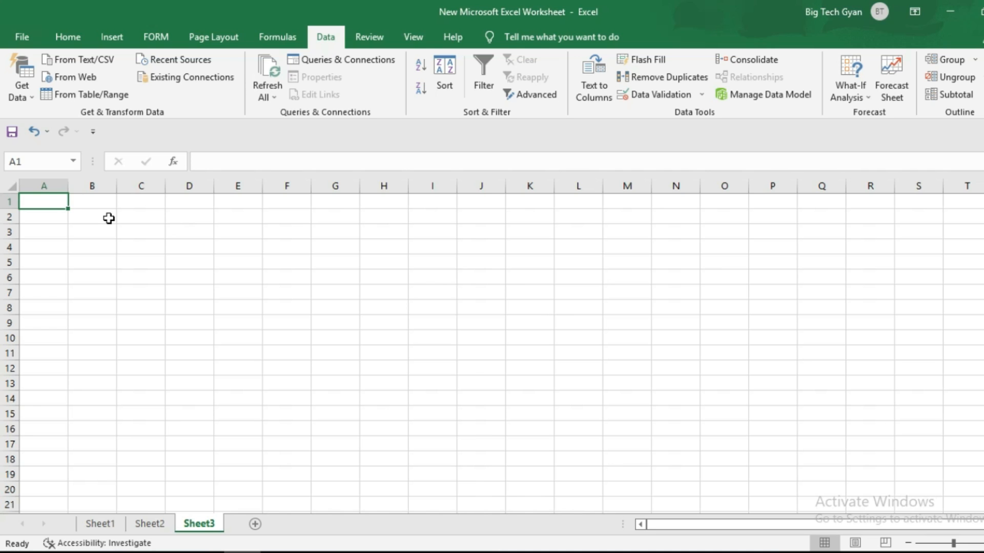
# - In the Notepad file, select all five comma-separated lines
pyautogui.click(324, 544)
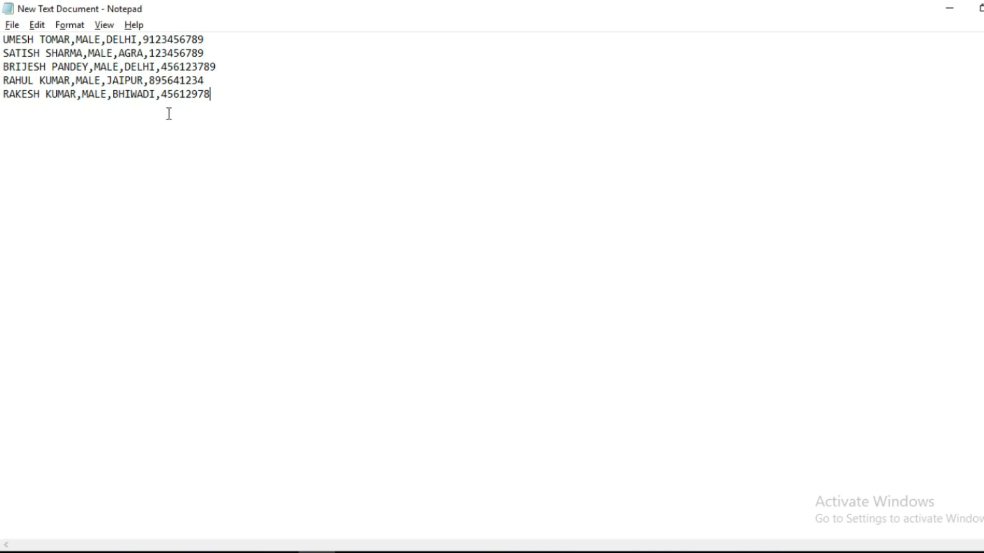
pyautogui.moveTo(223, 99); pyautogui.dragTo(123, 67)
pyautogui.click(293, 121)
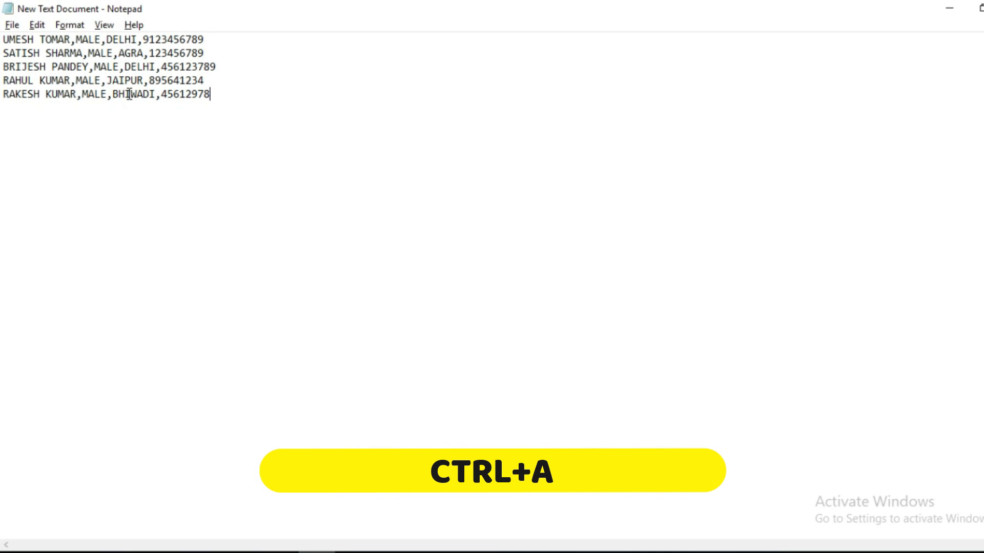
pyautogui.hotkey('ctrl', 'a')
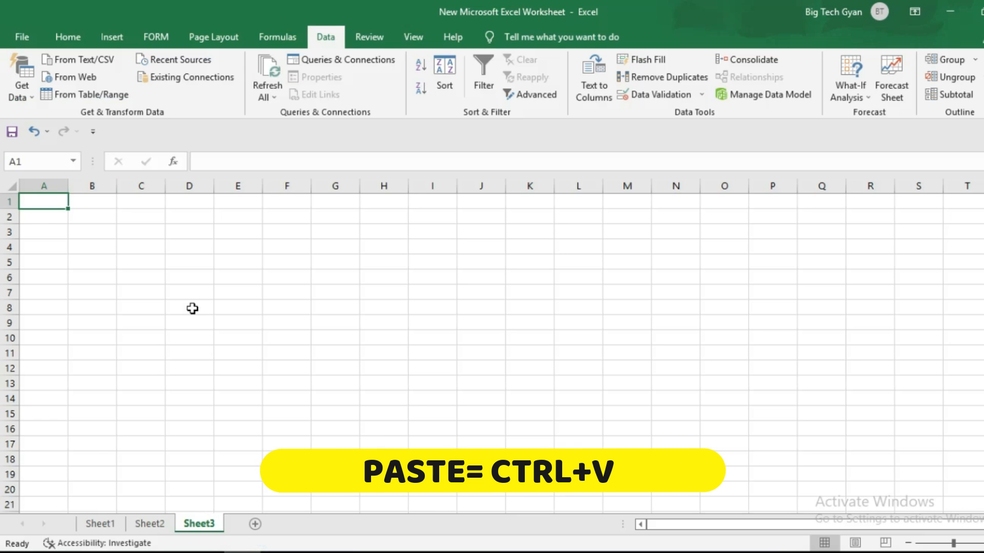
# - Paste the five comma-separated lines into A1:A5 and select column A
pyautogui.hotkey('ctrl', 'v')
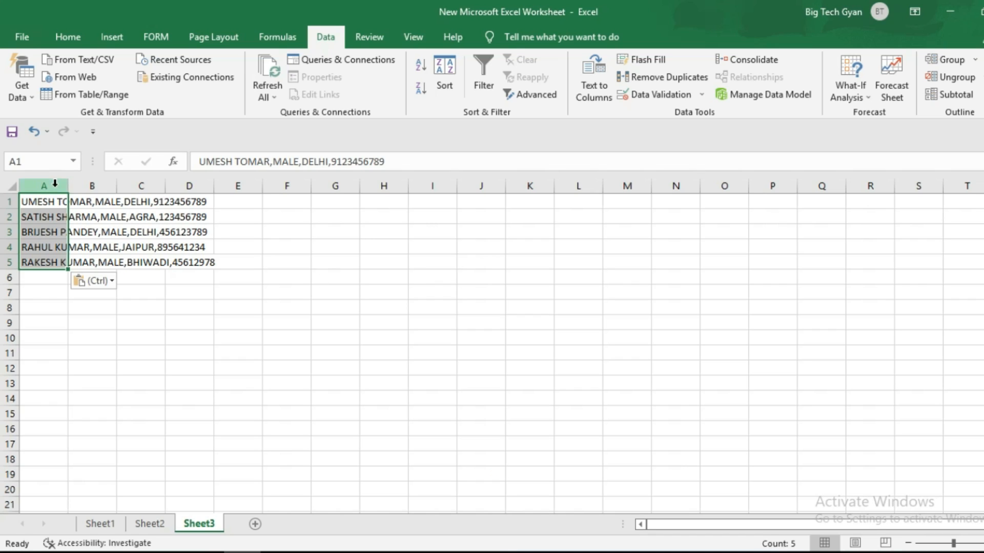
pyautogui.click(296, 252)
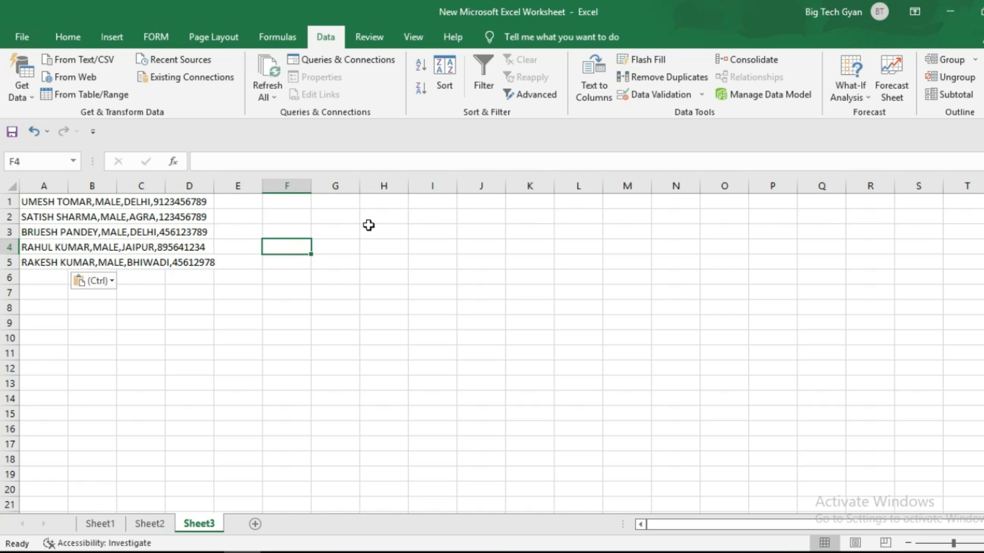
pyautogui.click(45, 176)
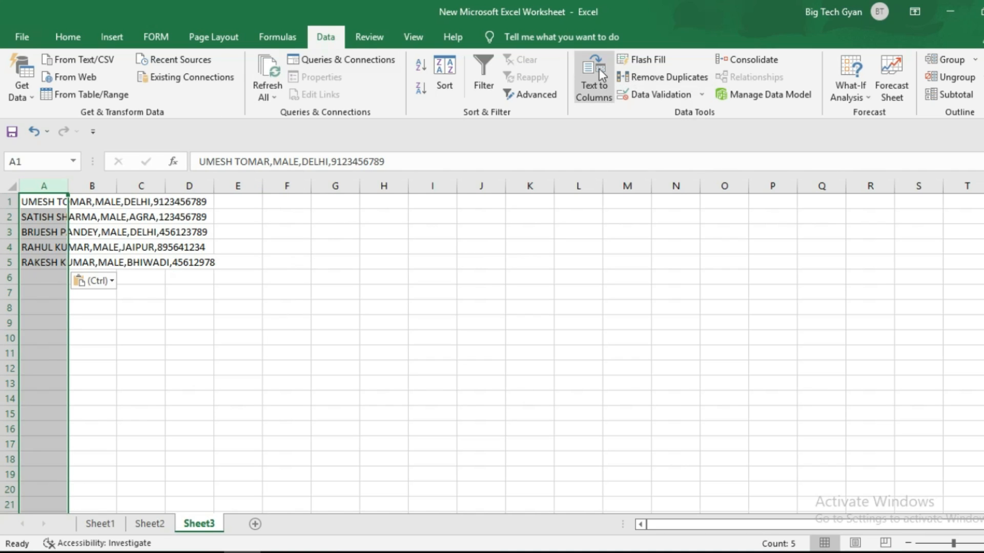
# - Split column A with Text to Columns, Delimited by Comma, into name, gender, city and number
pyautogui.click(589, 88)
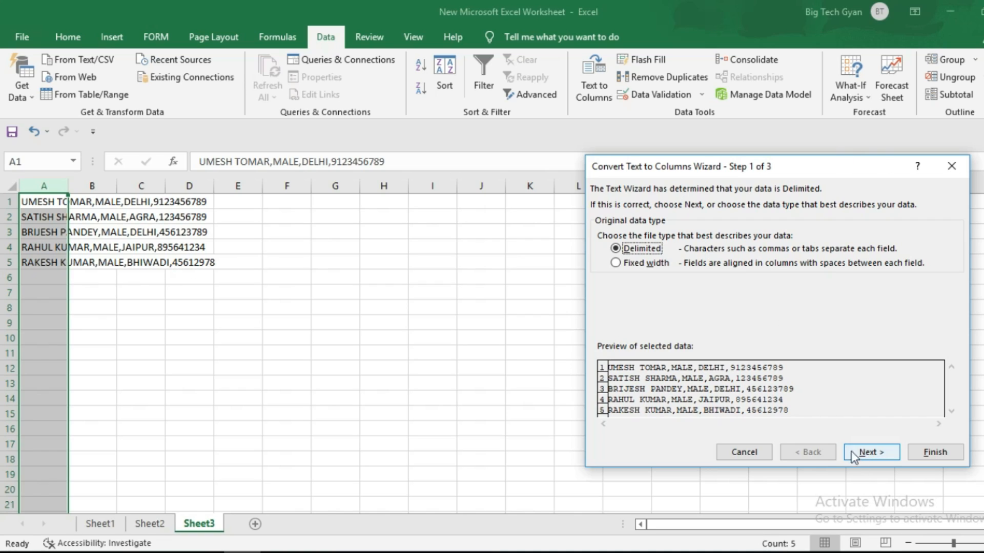
pyautogui.click(868, 452)
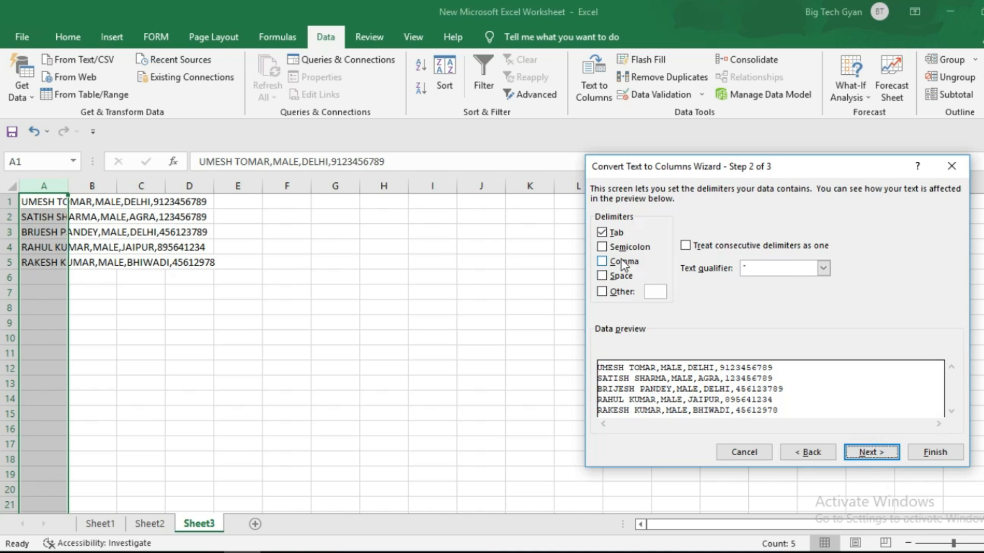
pyautogui.click(622, 263)
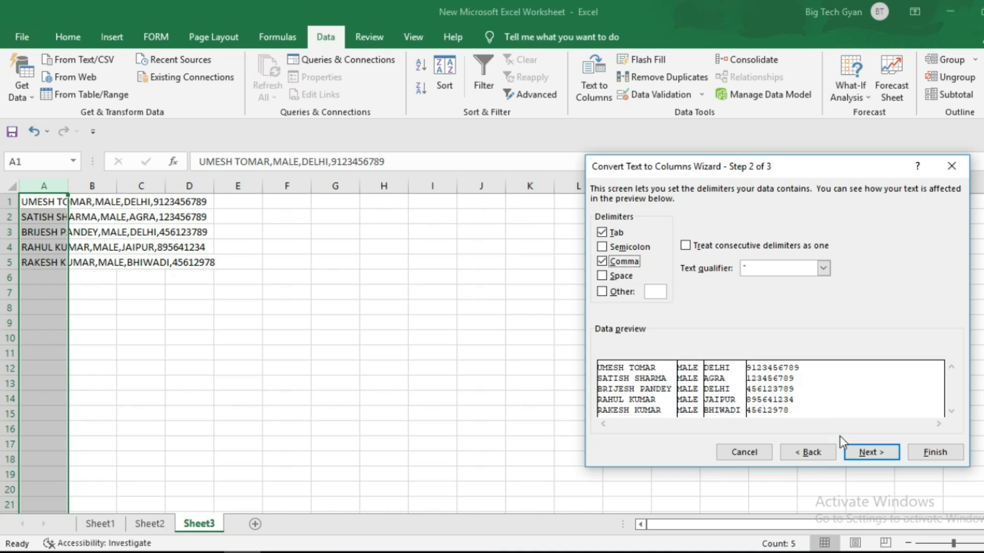
pyautogui.click(878, 454)
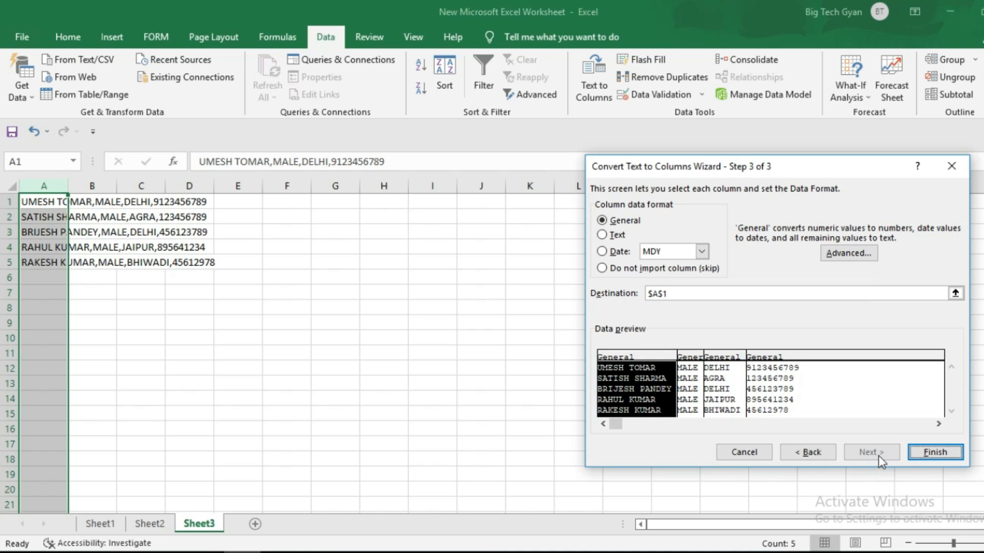
pyautogui.click(942, 451)
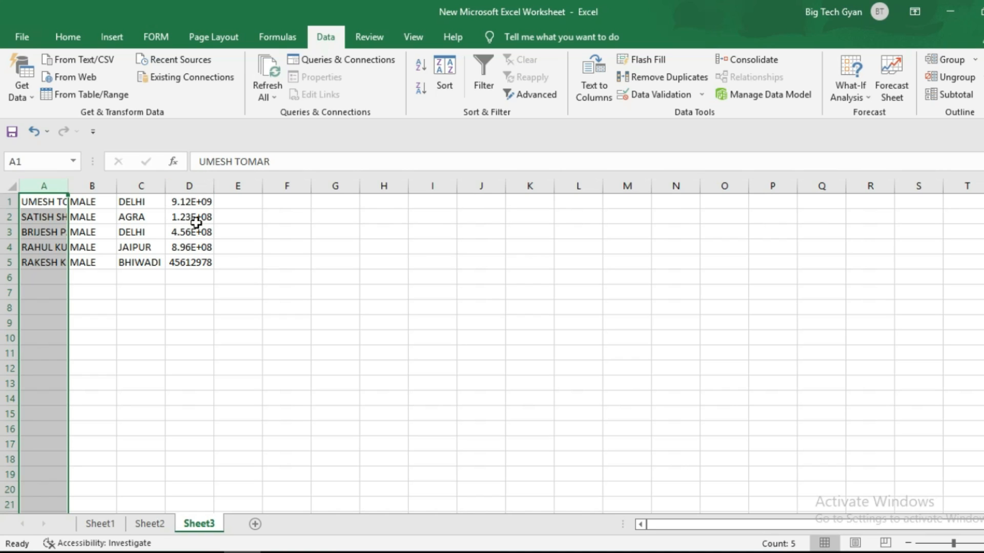
# - Autofit columns D and A so the full phone numbers and names show
pyautogui.doubleClick(215, 186)
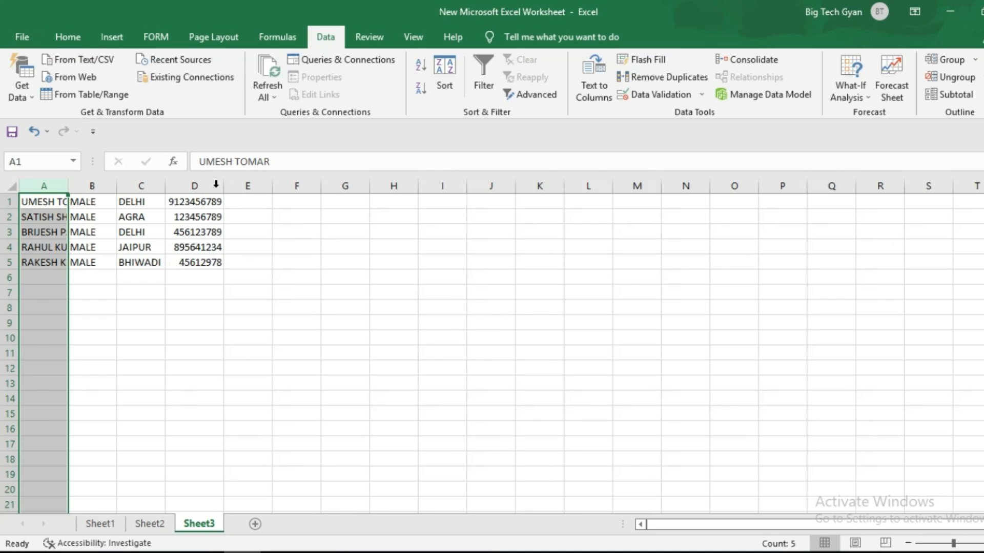
pyautogui.click(348, 262)
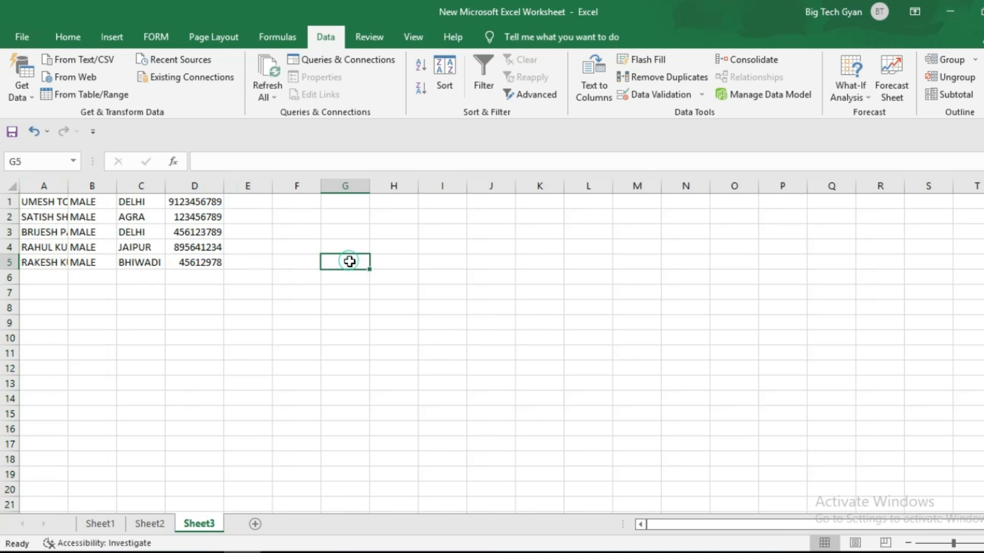
pyautogui.doubleClick(67, 182)
pyautogui.click(286, 329)
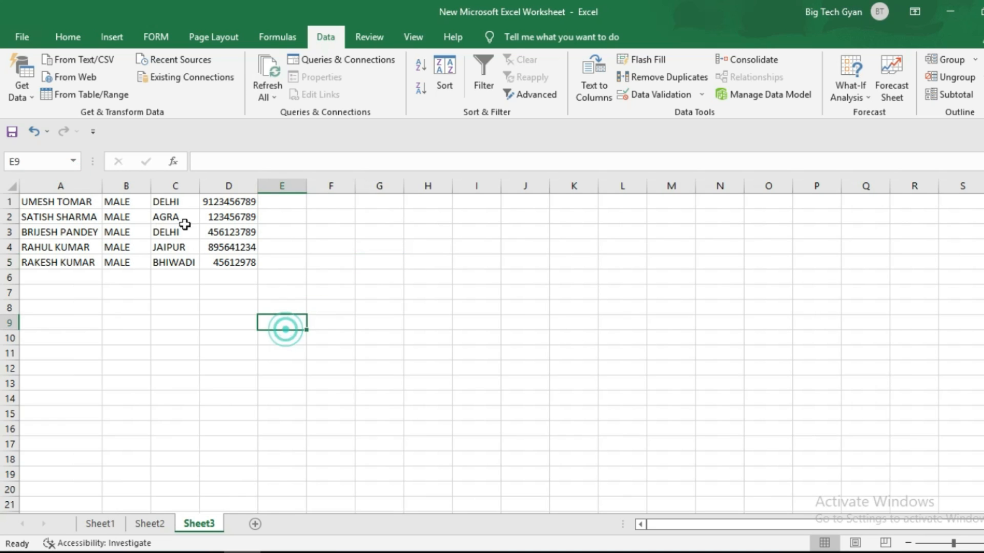
pyautogui.moveTo(62, 201); pyautogui.dragTo(241, 254)
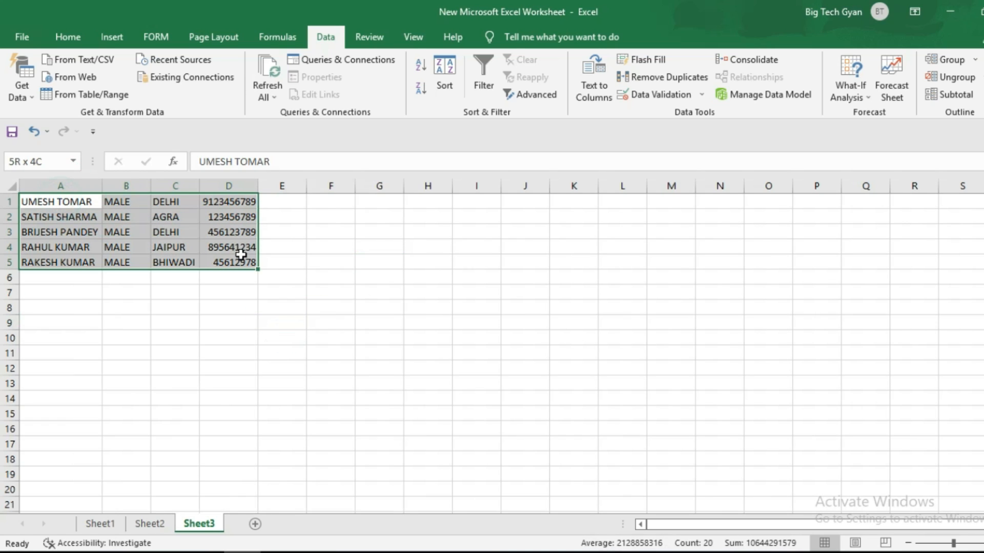
pyautogui.click(407, 308)
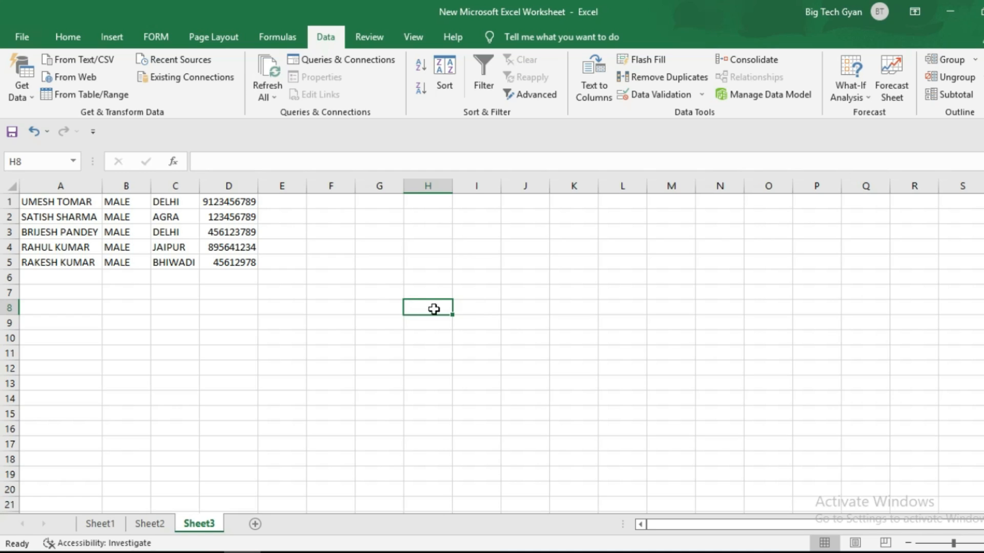
pyautogui.click(330, 247)
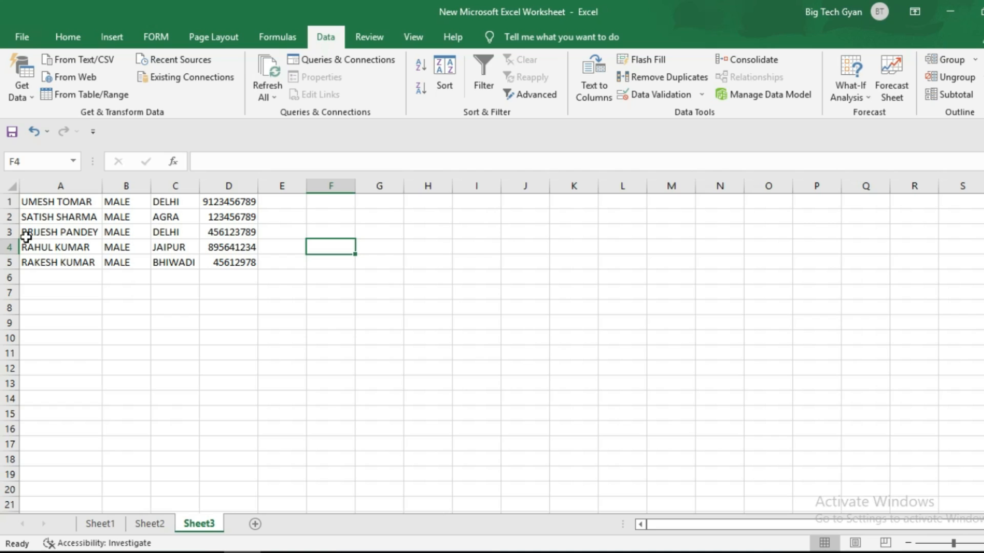
# - Copy the list A1:D5 and paste it at A7, filling A7:D11
pyautogui.moveTo(48, 203); pyautogui.dragTo(228, 263)
pyautogui.hotkey('ctrl', 'c')
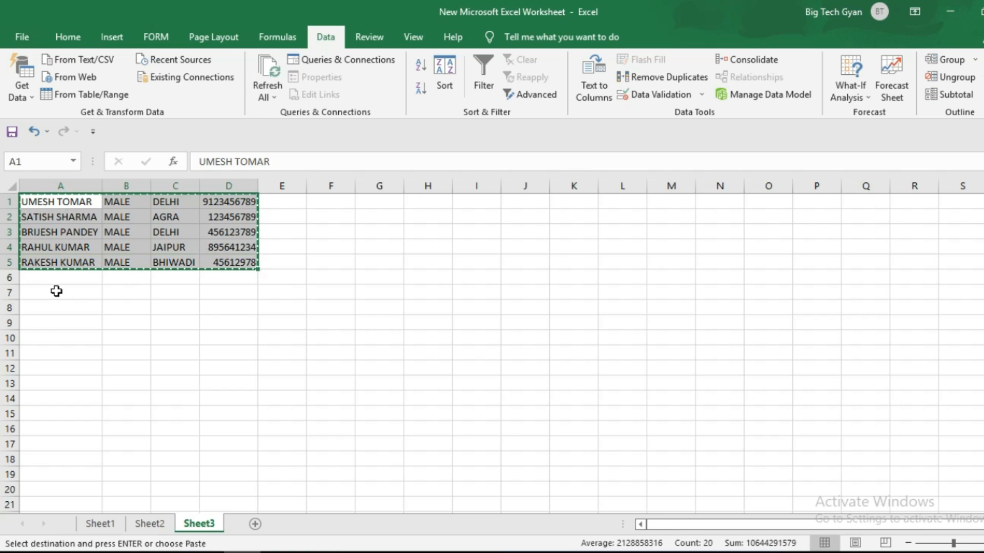
pyautogui.click(56, 291)
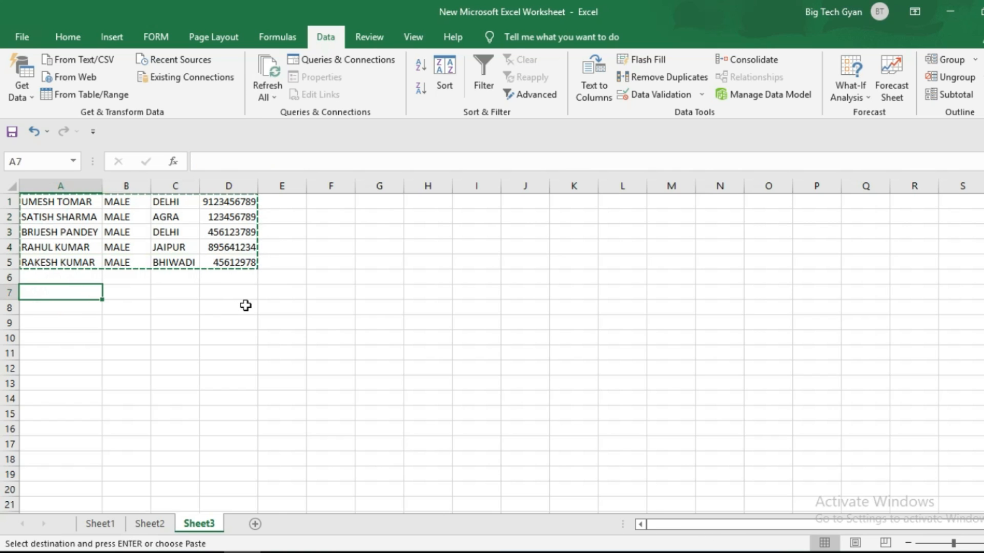
pyautogui.hotkey('ctrl', 'v')
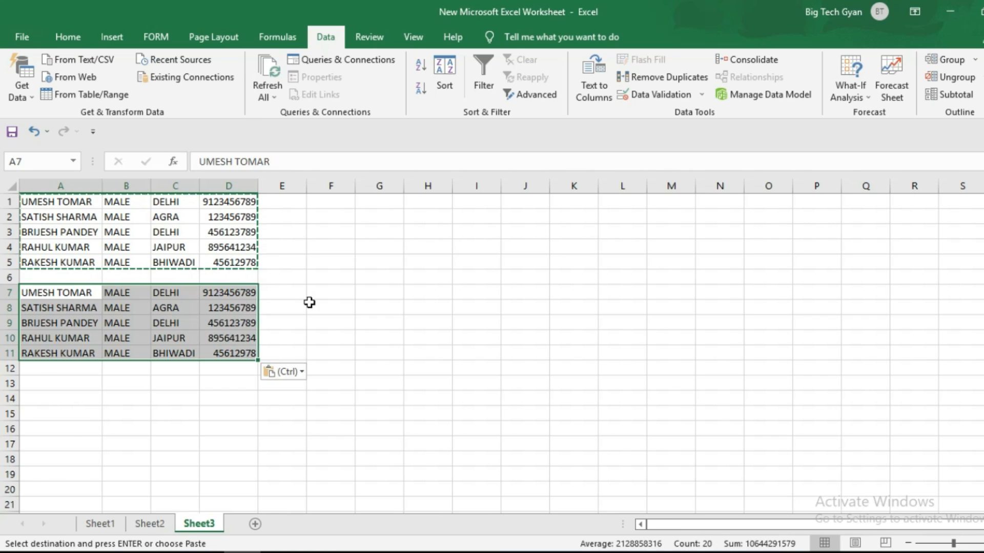
pyautogui.click(395, 276)
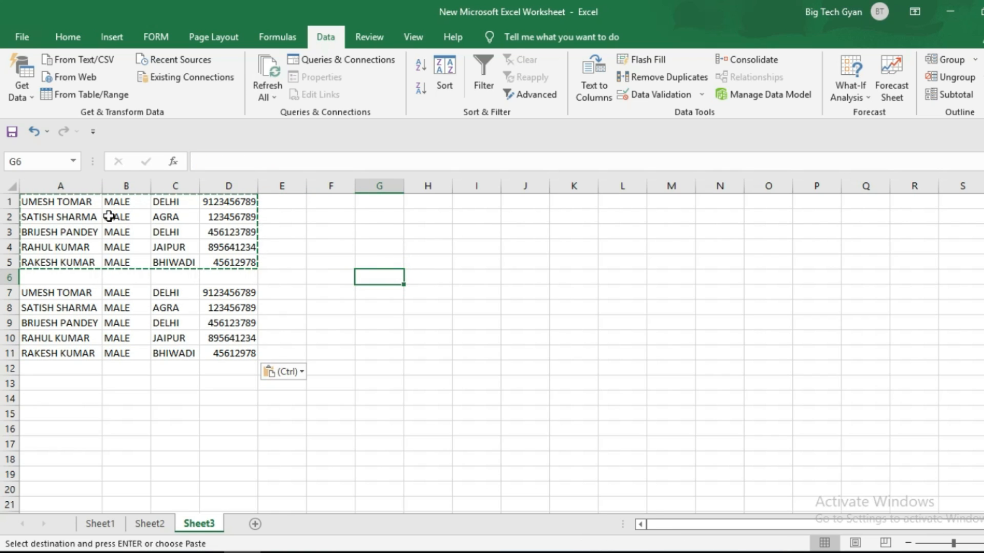
pyautogui.moveTo(48, 201); pyautogui.dragTo(231, 262)
pyautogui.moveTo(77, 202); pyautogui.dragTo(224, 255)
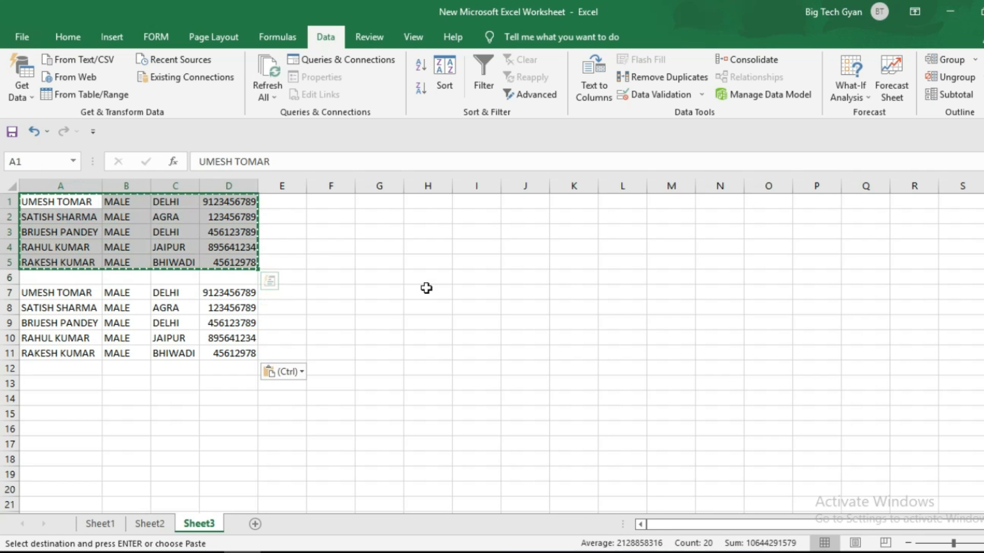
pyautogui.click(388, 203)
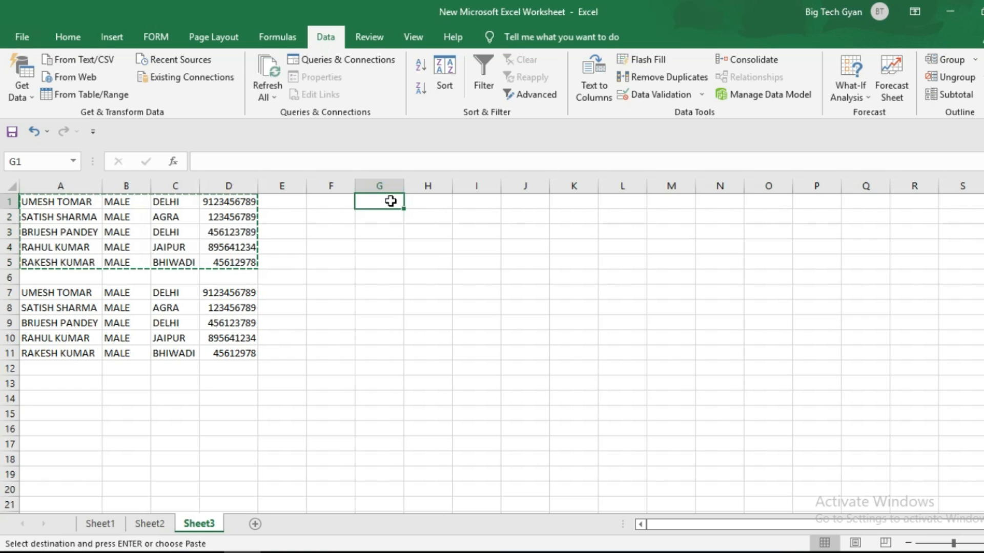
# - Paste Special the copied list into G1 with Transpose on
pyautogui.rightClick(391, 202)
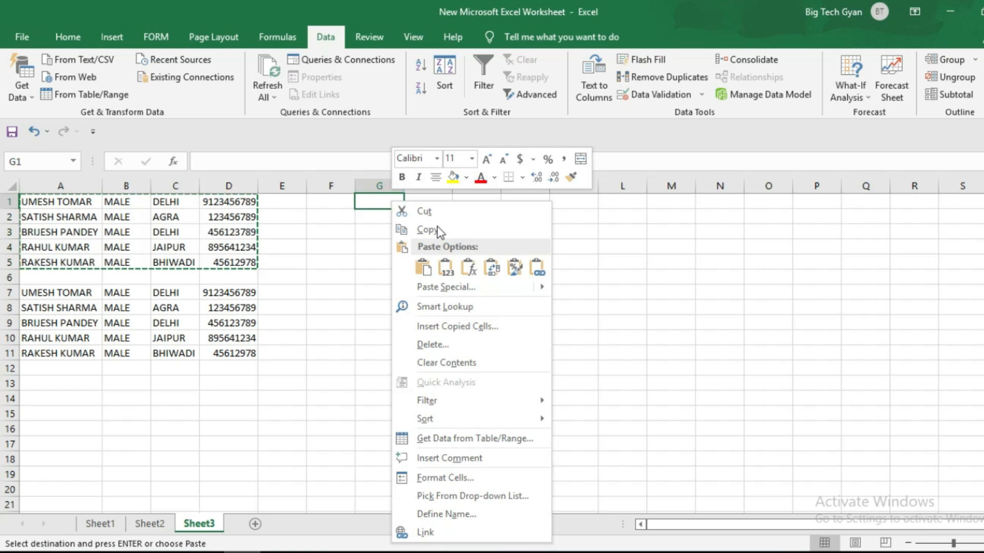
pyautogui.click(471, 291)
pyautogui.click(492, 361)
pyautogui.click(546, 384)
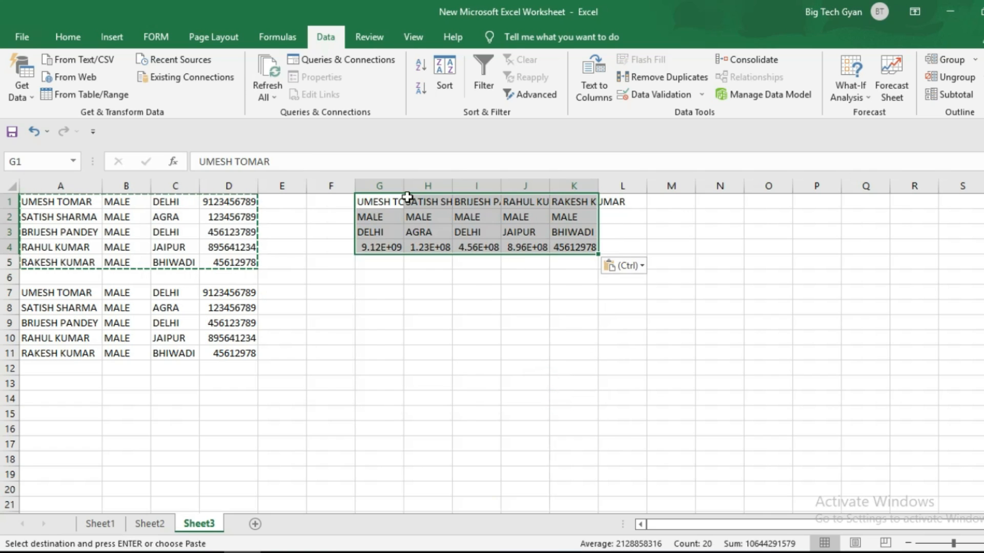
# - Autofit columns G through K and centre the transposed data
pyautogui.moveTo(383, 185); pyautogui.dragTo(573, 186)
pyautogui.doubleClick(500, 186)
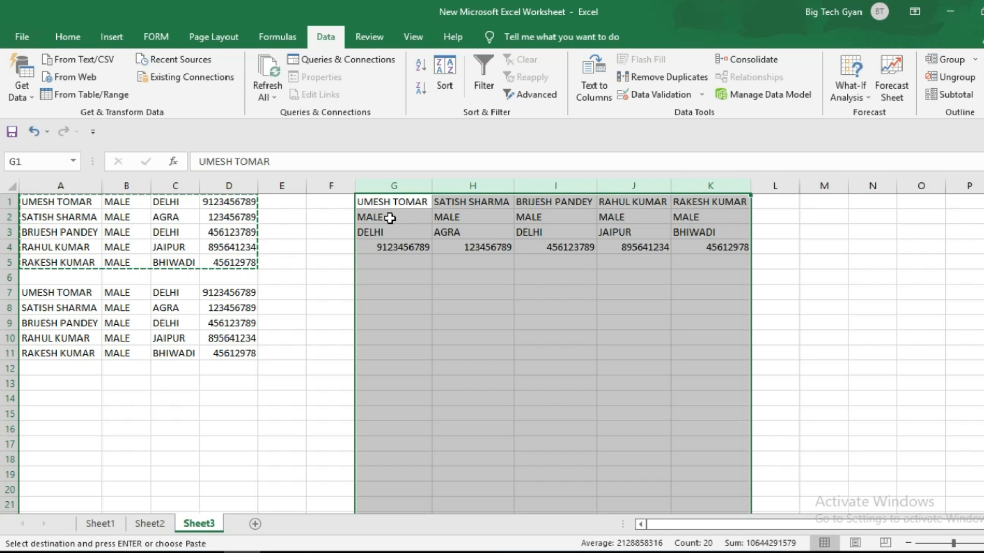
pyautogui.click(62, 34)
pyautogui.click(283, 89)
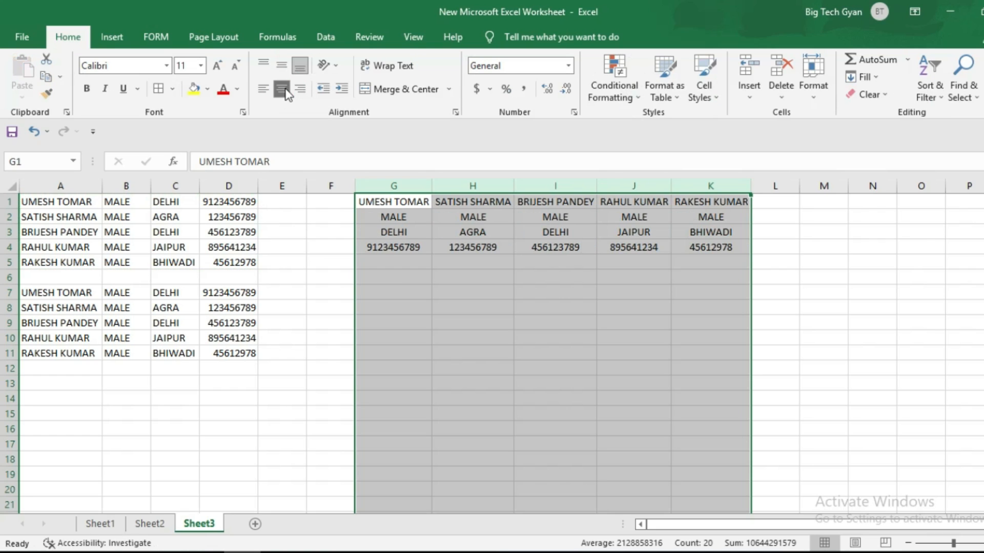
pyautogui.click(849, 273)
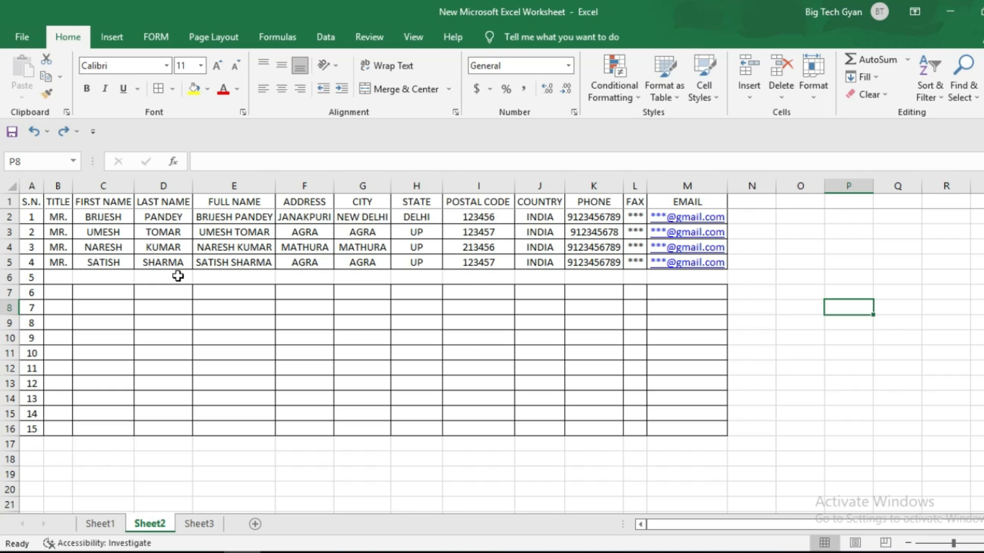
pyautogui.click(234, 218)
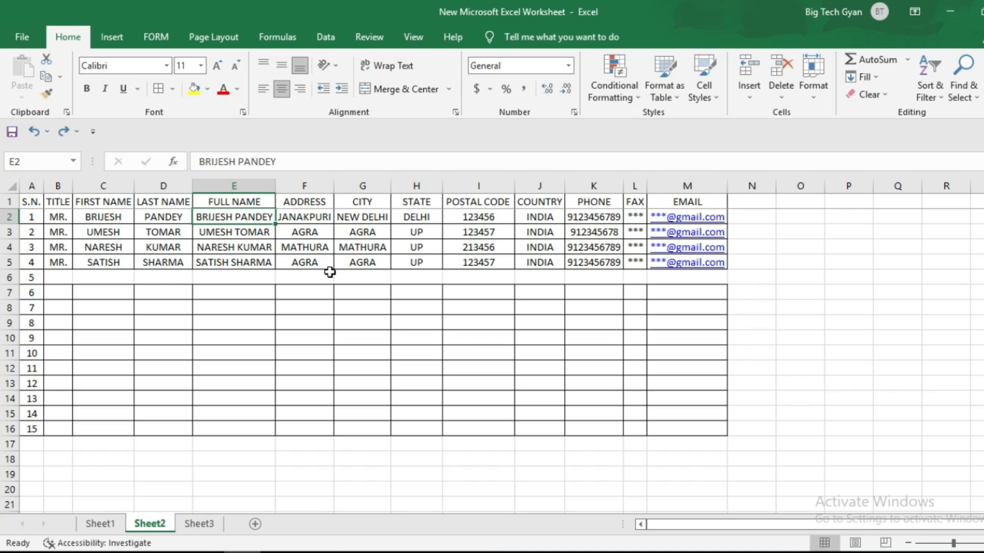
pyautogui.doubleClick(234, 215)
pyautogui.press('BackSpace')
pyautogui.press('BackSpace')
pyautogui.press('BackSpace')
pyautogui.press('BackSpace')
pyautogui.press('BackSpace')
pyautogui.press('BackSpace')
pyautogui.press('BackSpace')
pyautogui.press('BackSpace')
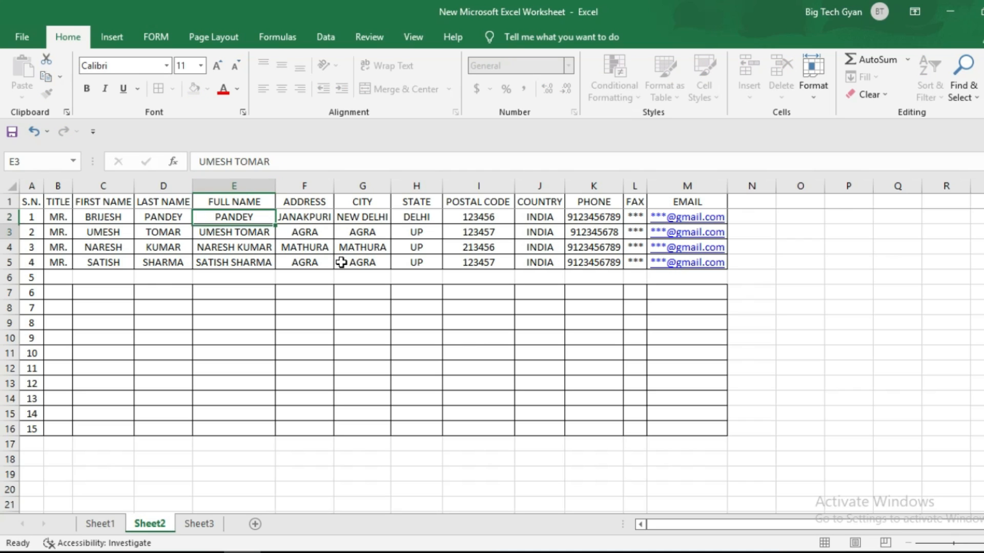
pyautogui.press('Return')
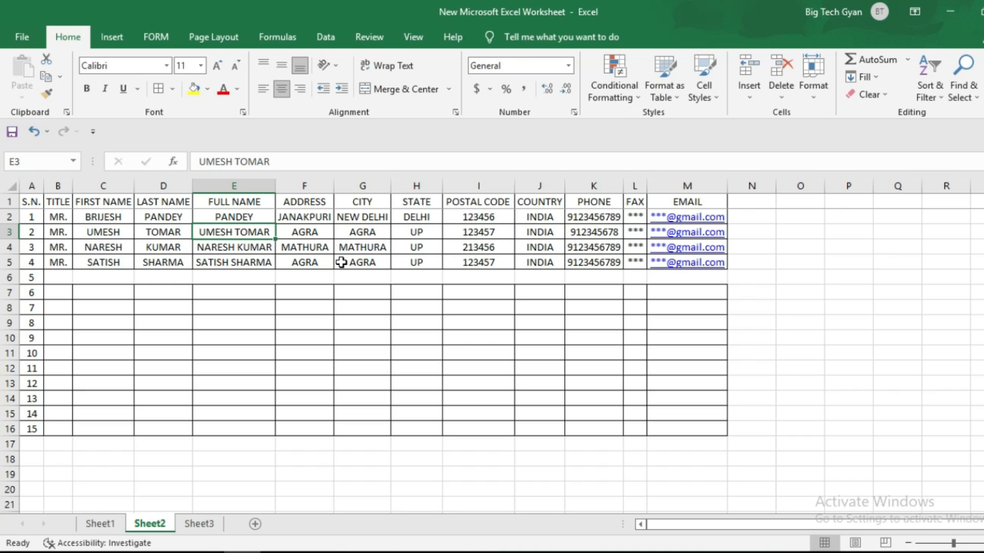
pyautogui.hotkey('ctrl', 'z')
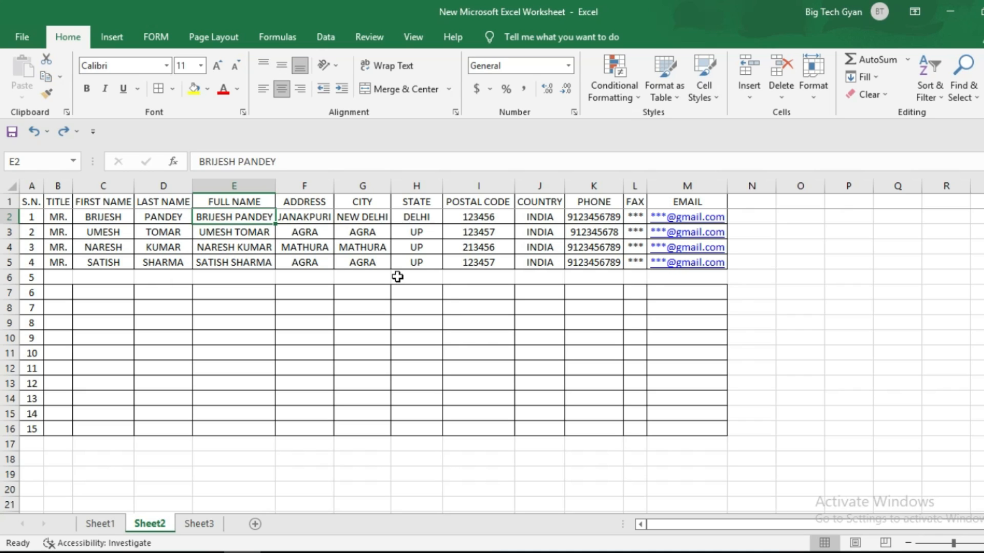
pyautogui.click(244, 183)
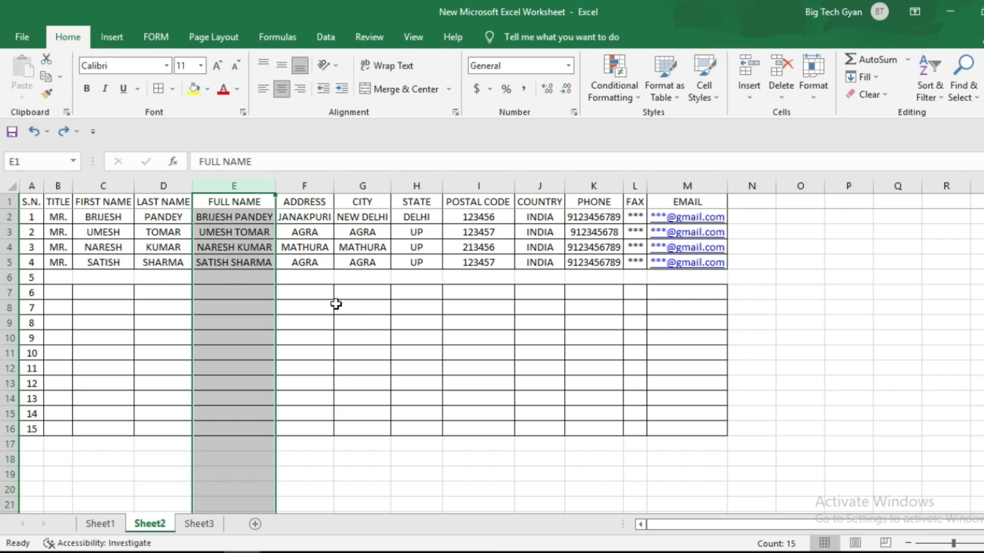
# - Replace all matches of '* ' with nothing, leaving only surnames in column E
pyautogui.hotkey('ctrl', 'h')
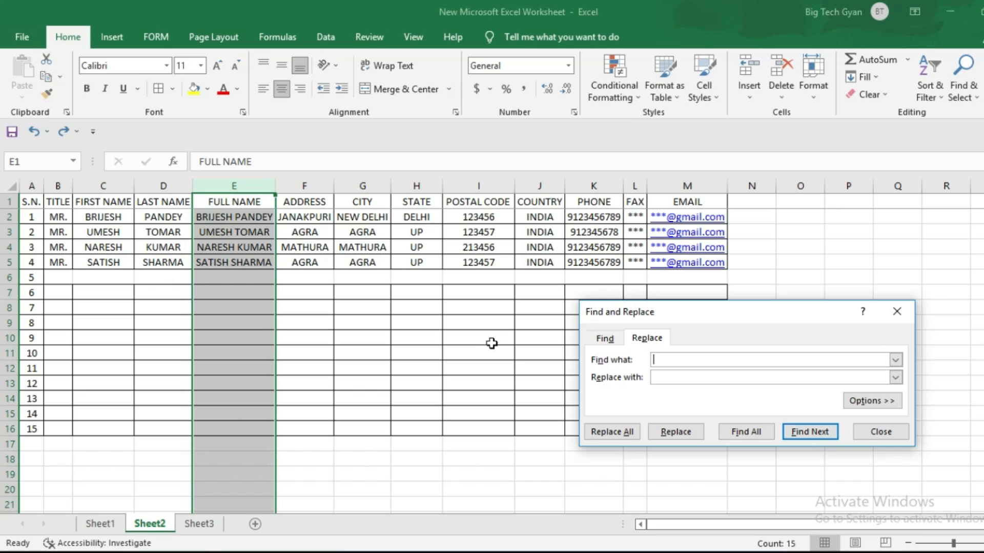
pyautogui.write('*')
pyautogui.click(621, 431)
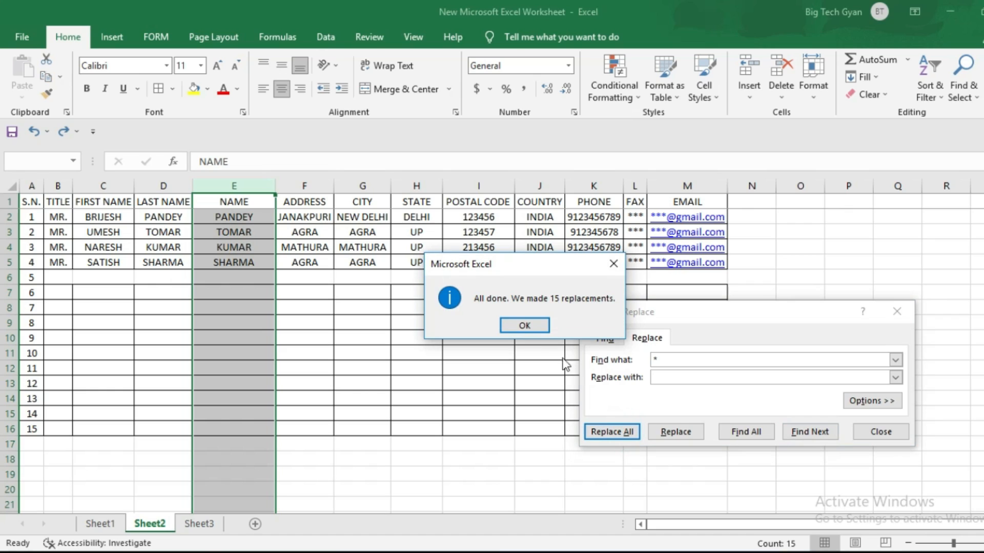
pyautogui.click(538, 327)
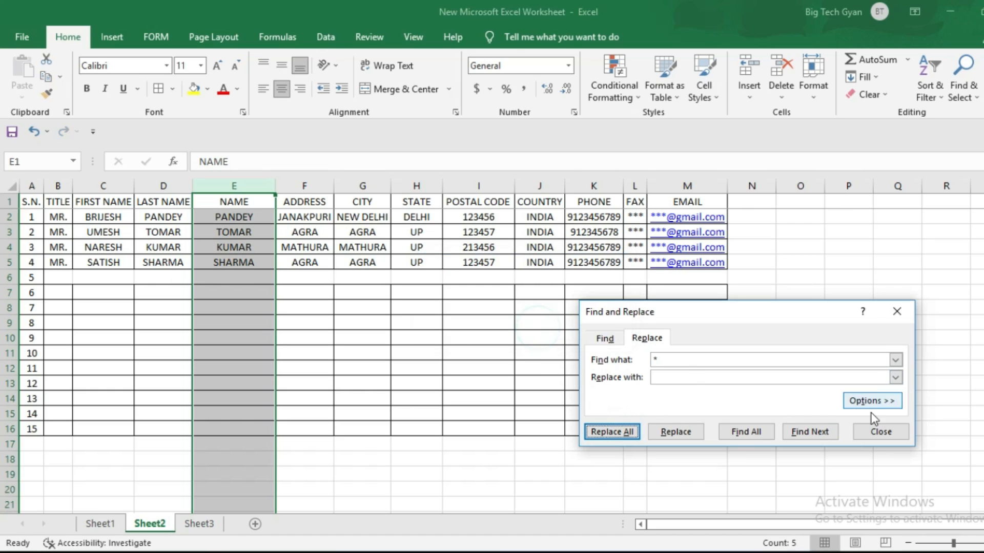
pyautogui.click(879, 432)
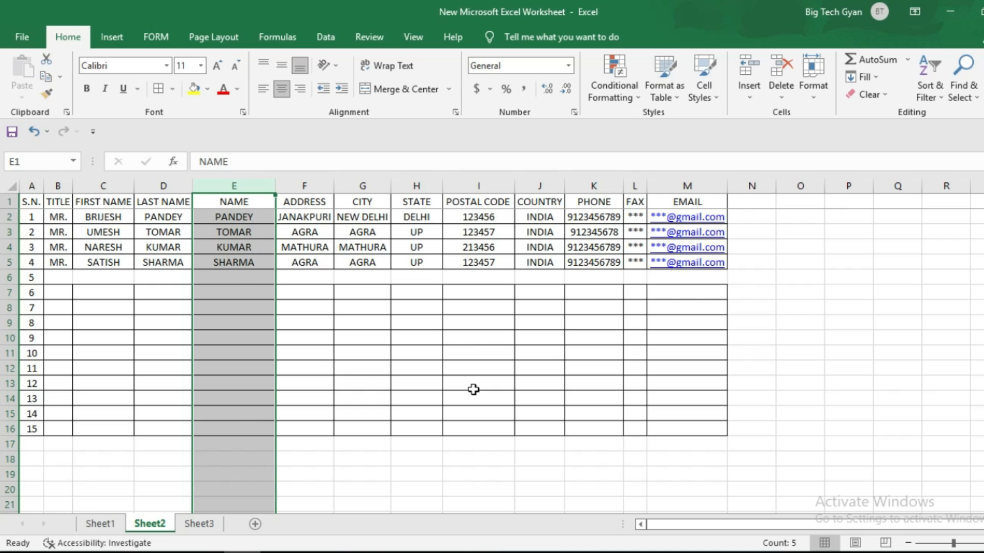
# - Undo the surname change, then replace ' *' with nothing to keep only first names
pyautogui.hotkey('ctrl', 'z')
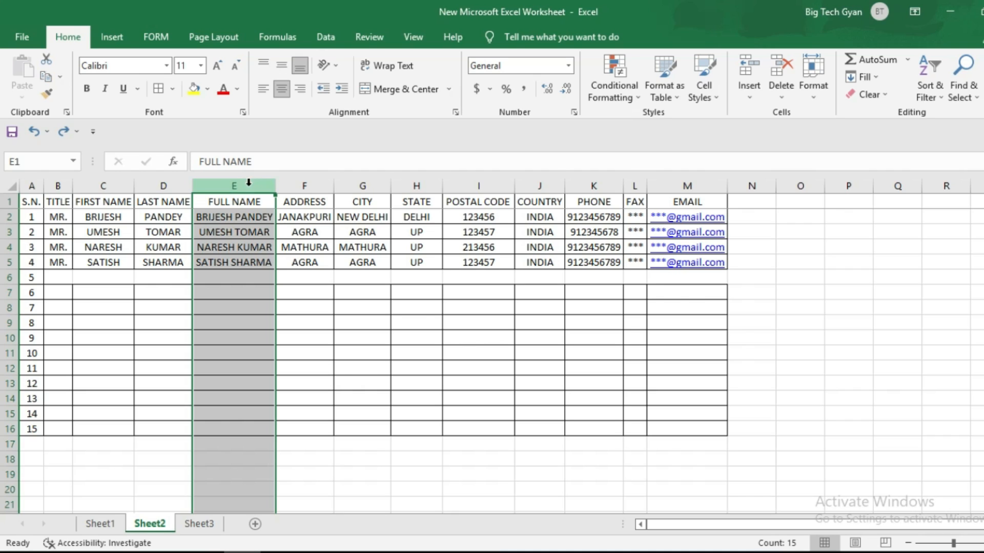
pyautogui.hotkey('ctrl', 'h')
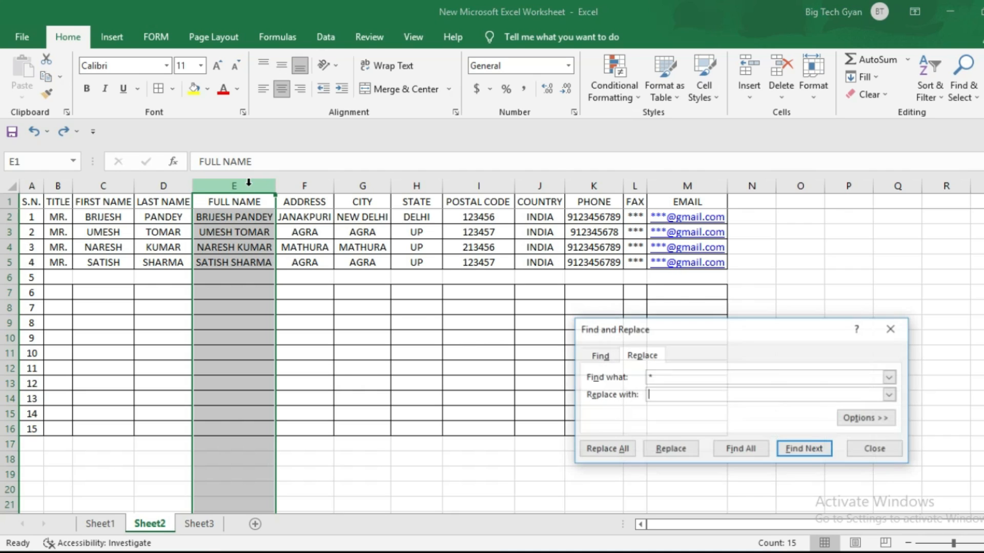
pyautogui.click(663, 392)
pyautogui.doubleClick(682, 379)
pyautogui.press('BackSpace')
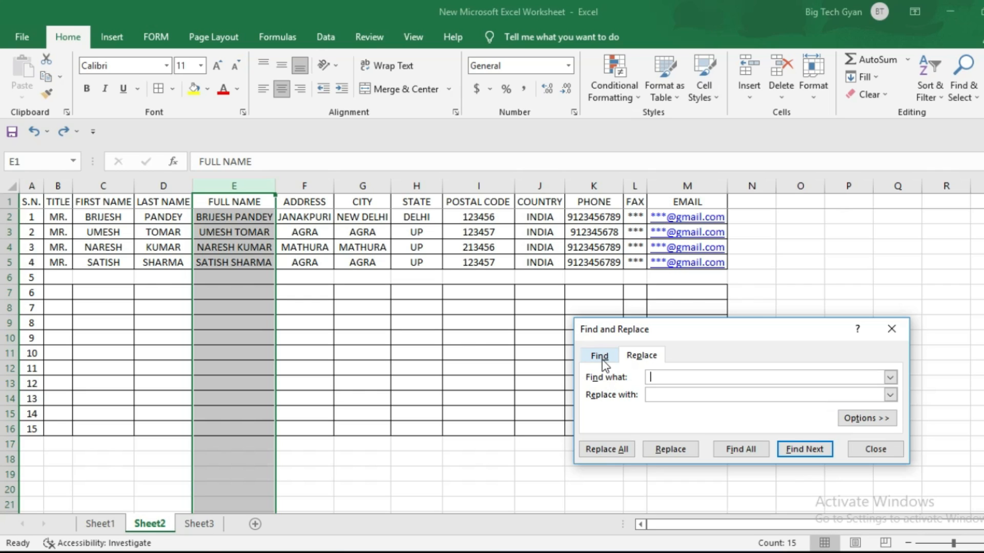
pyautogui.write('*')
pyautogui.click(616, 448)
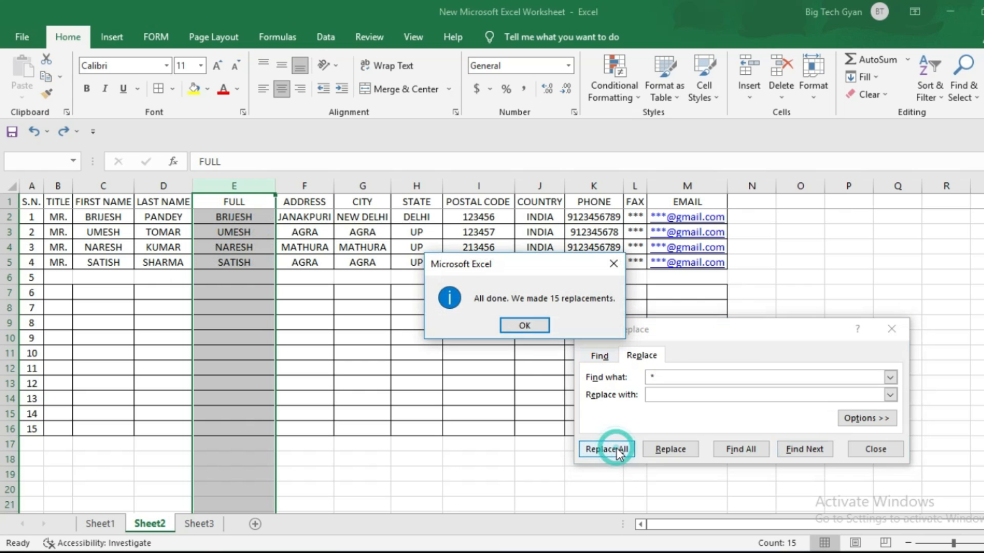
pyautogui.click(525, 326)
pyautogui.click(883, 453)
pyautogui.click(477, 311)
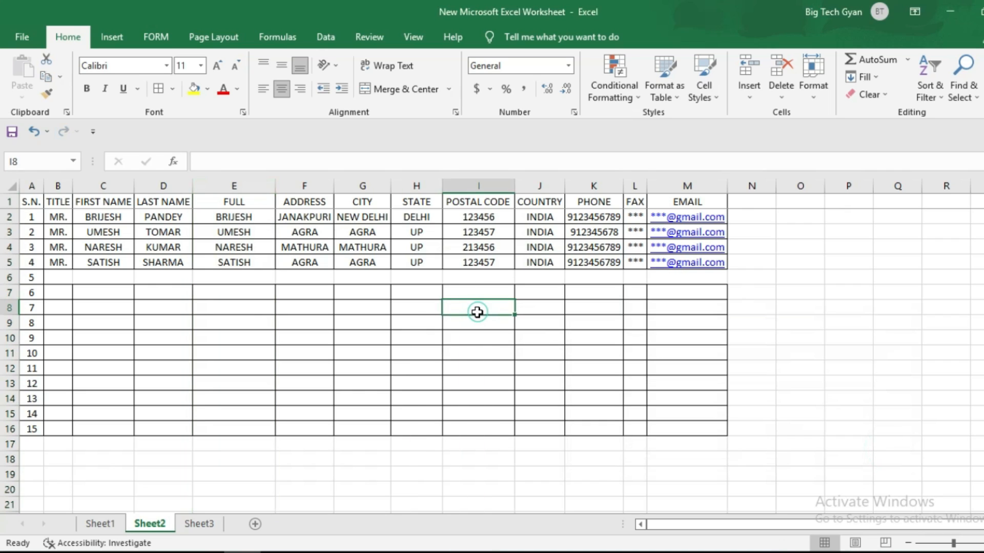